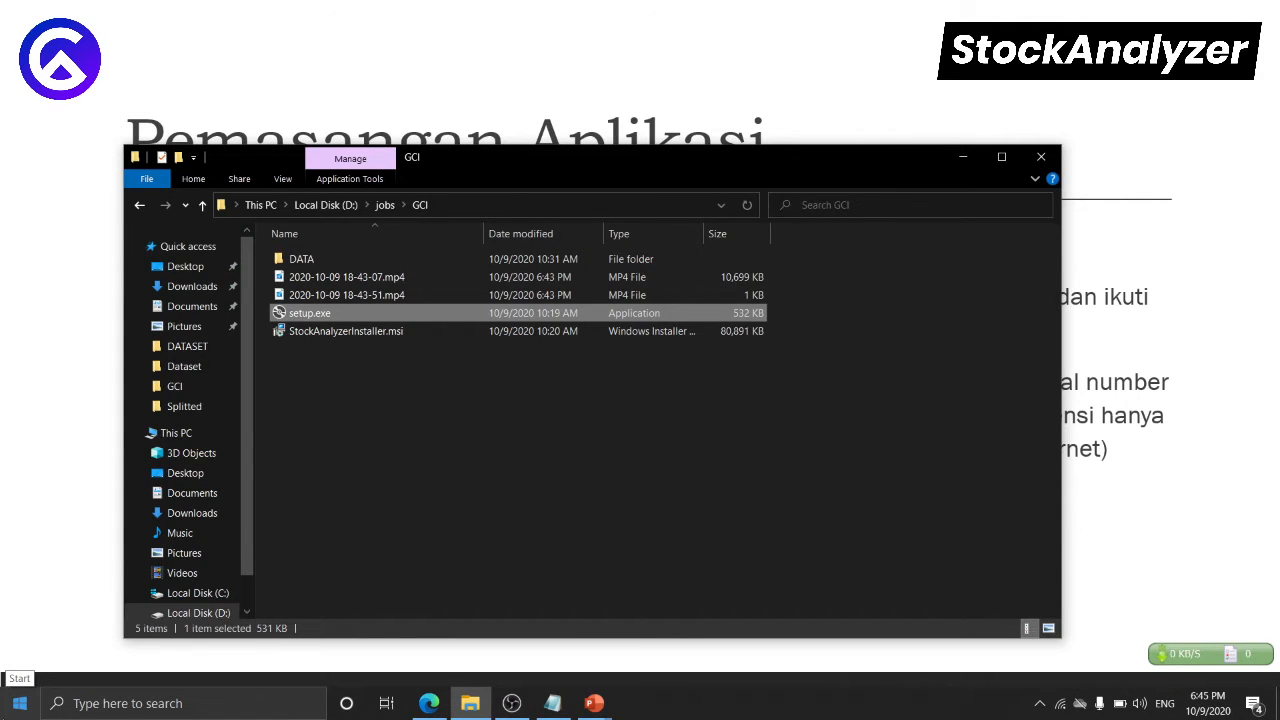
- Launch StockAnalyzer, then copy the product serial number from the open Notepad note
{"action": "left_click", "coordinate": [18, 703]}
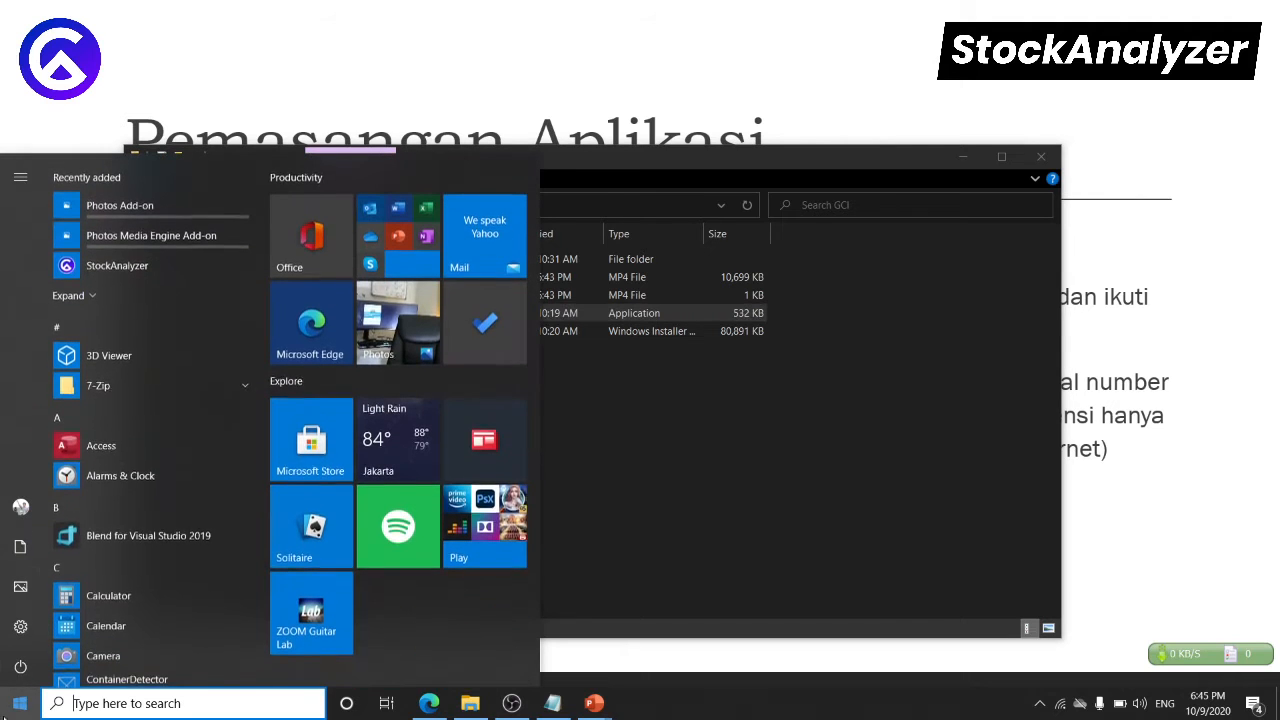
{"action": "left_click", "coordinate": [139, 266]}
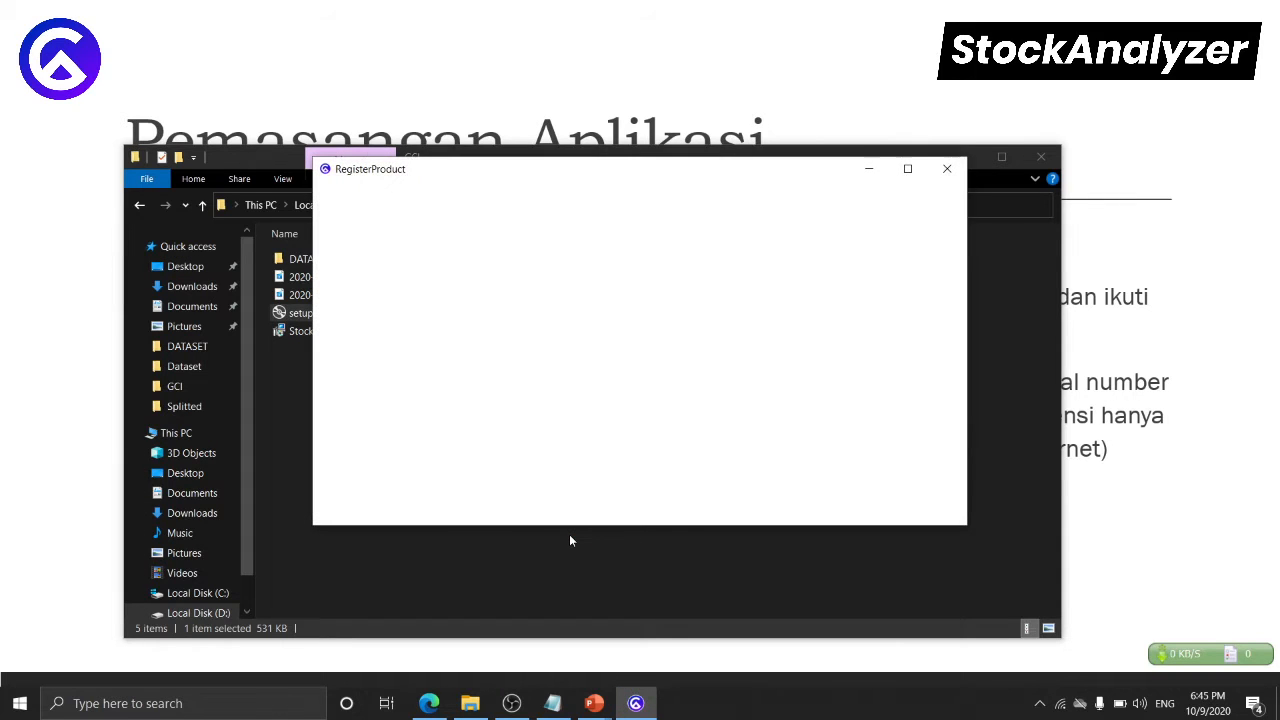
{"action": "left_click", "coordinate": [557, 708]}
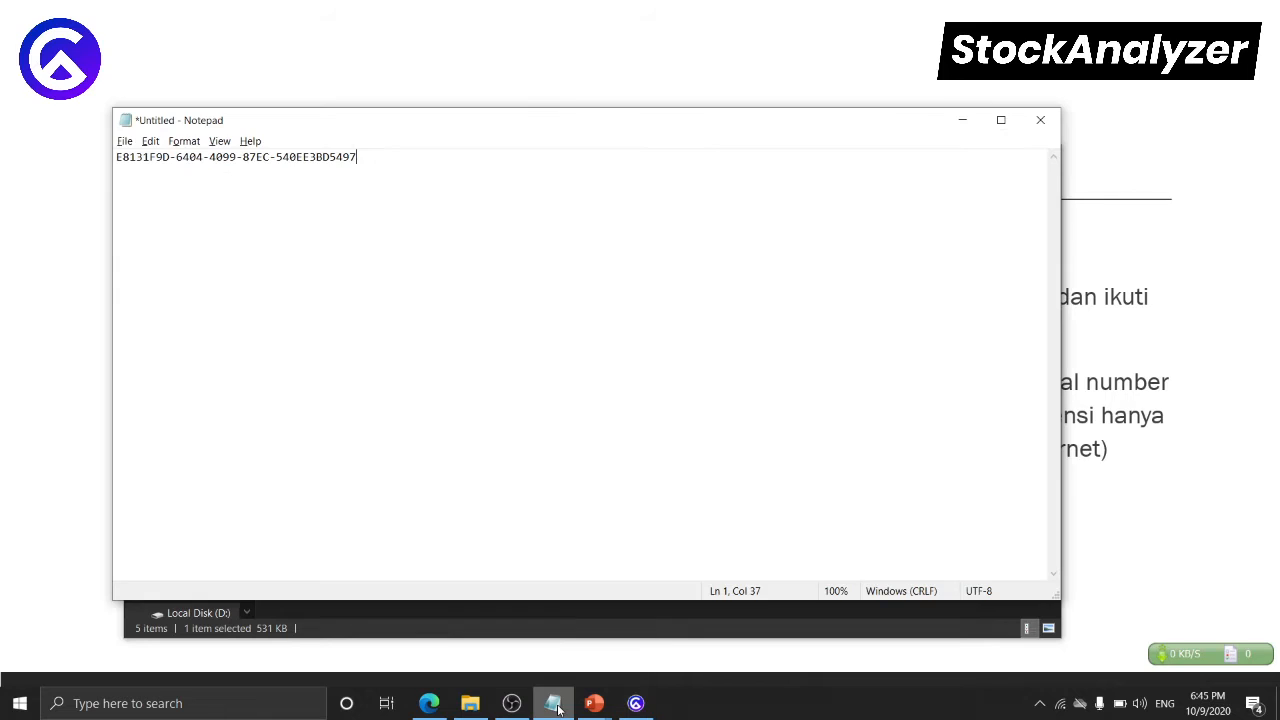
{"action": "left_click_drag", "start_coordinate": [372, 157], "coordinate": [102, 145]}
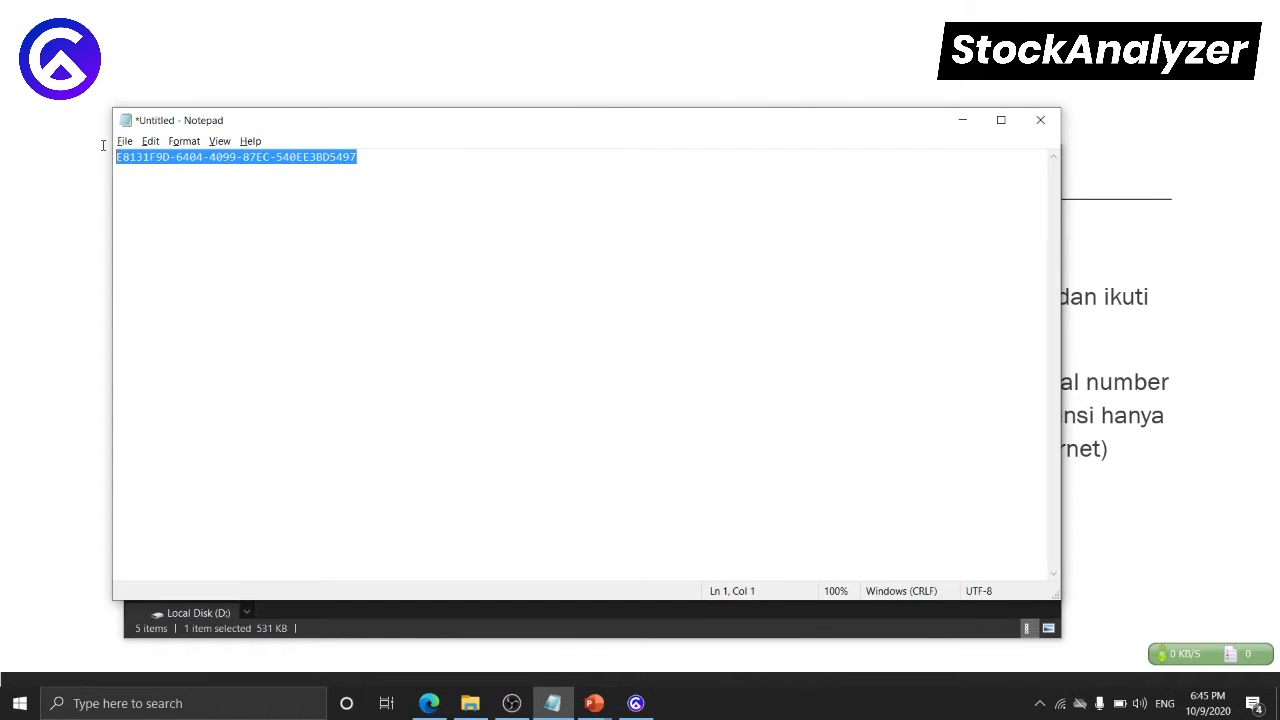
{"action": "right_click", "coordinate": [161, 157]}
{"action": "left_click", "coordinate": [190, 203]}
- Paste the serial number into the product registration form, activate the product and close the registration window
{"action": "left_click", "coordinate": [962, 120]}
{"action": "left_click", "coordinate": [645, 194]}
{"action": "key", "text": "ctrl+v"}
{"action": "left_click", "coordinate": [652, 233]}
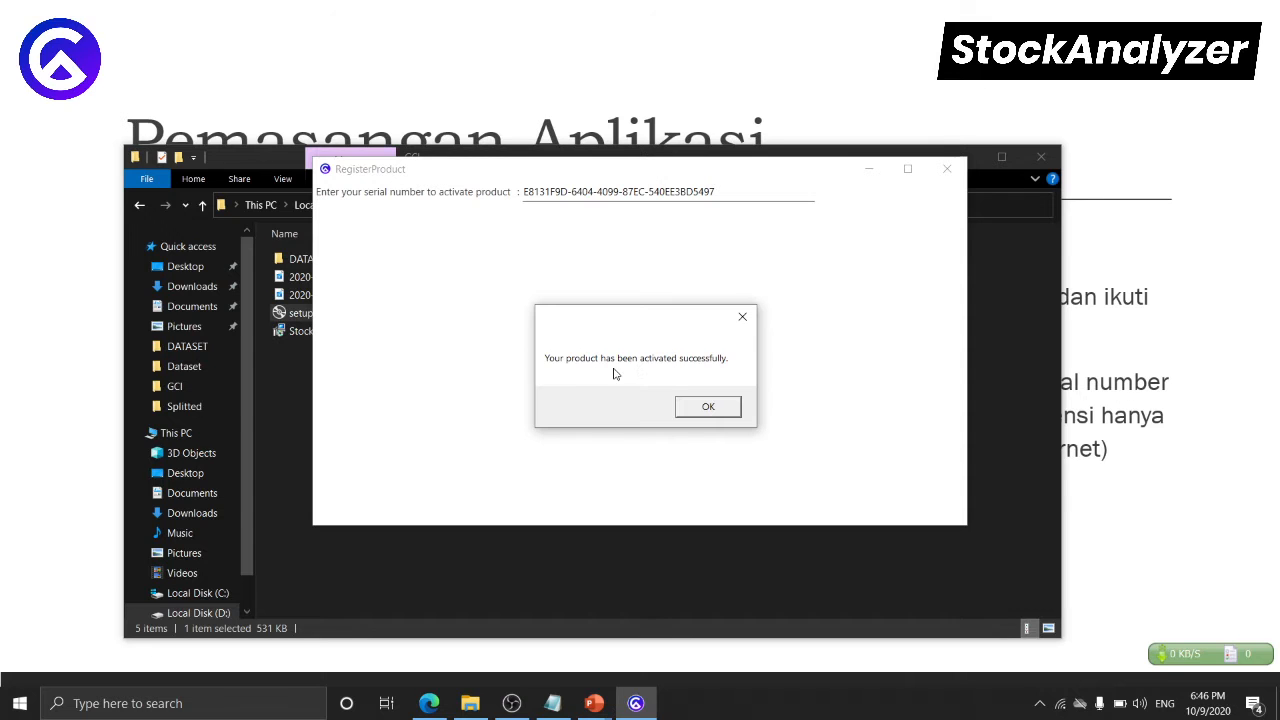
{"action": "left_click", "coordinate": [697, 405]}
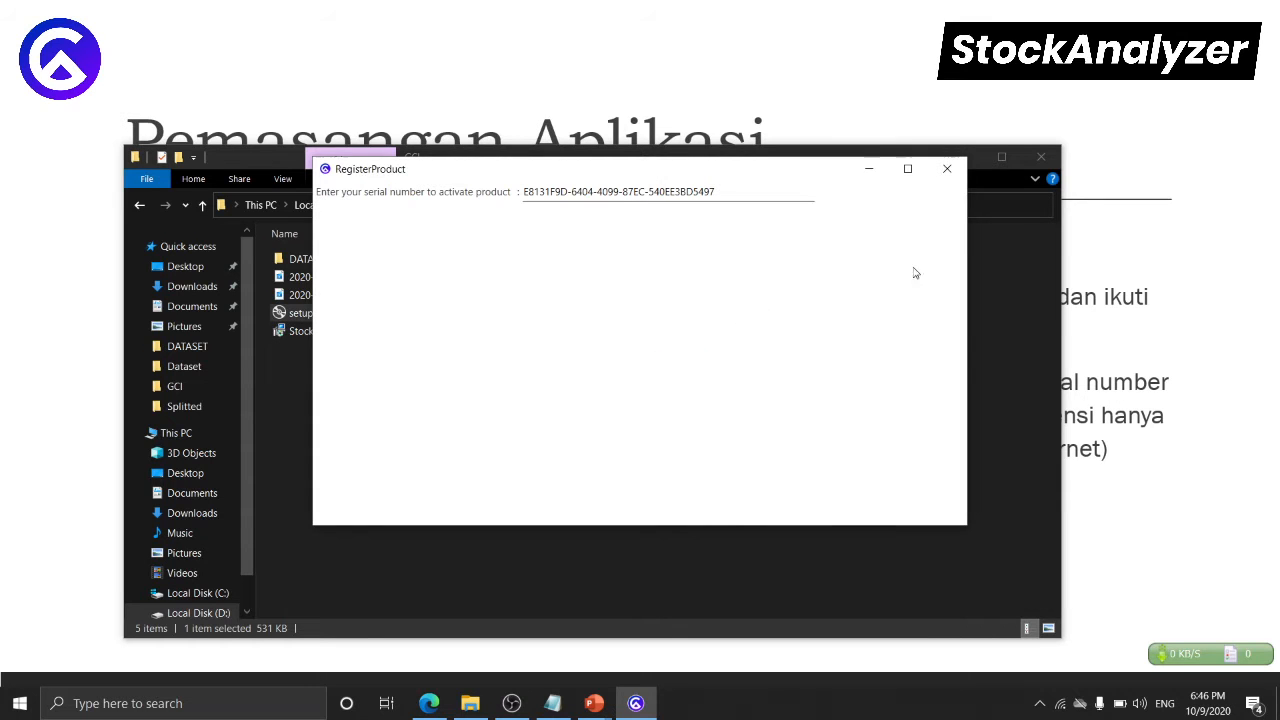
{"action": "left_click", "coordinate": [947, 170]}
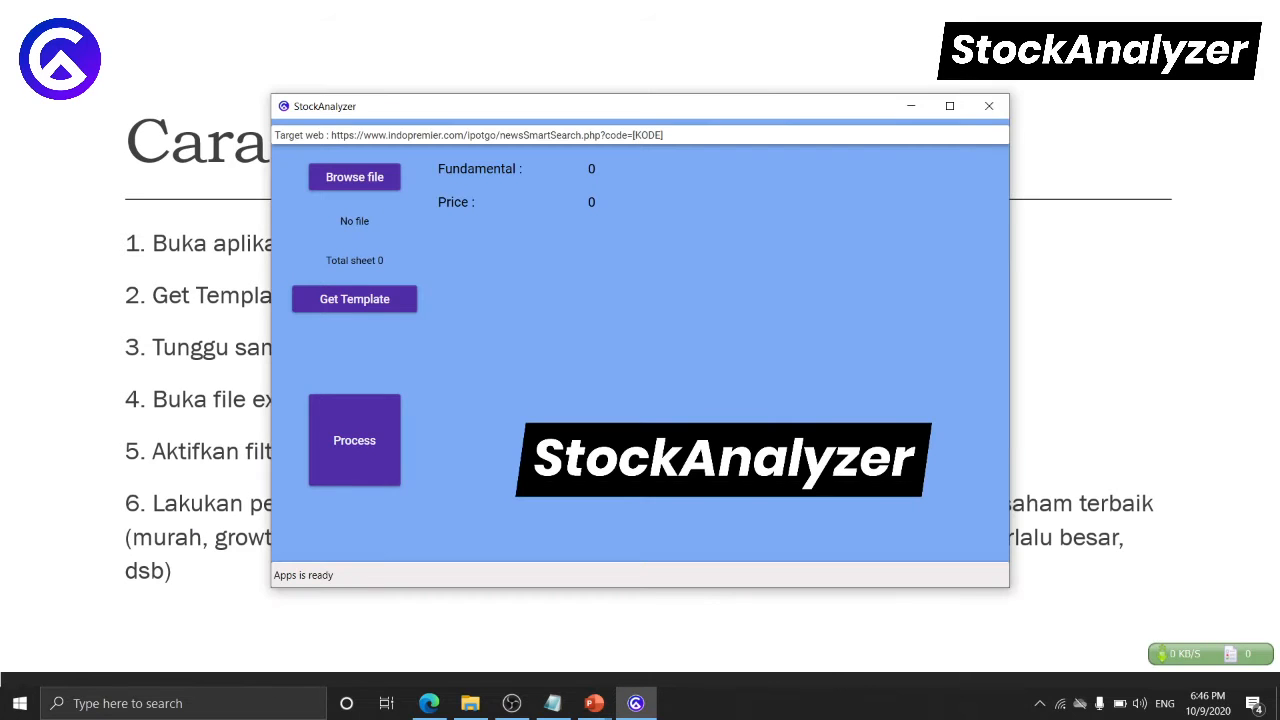
- Get the stock template and save it as Template.xlsx in the Documents folder, replacing the existing file
{"action": "left_click", "coordinate": [377, 304]}
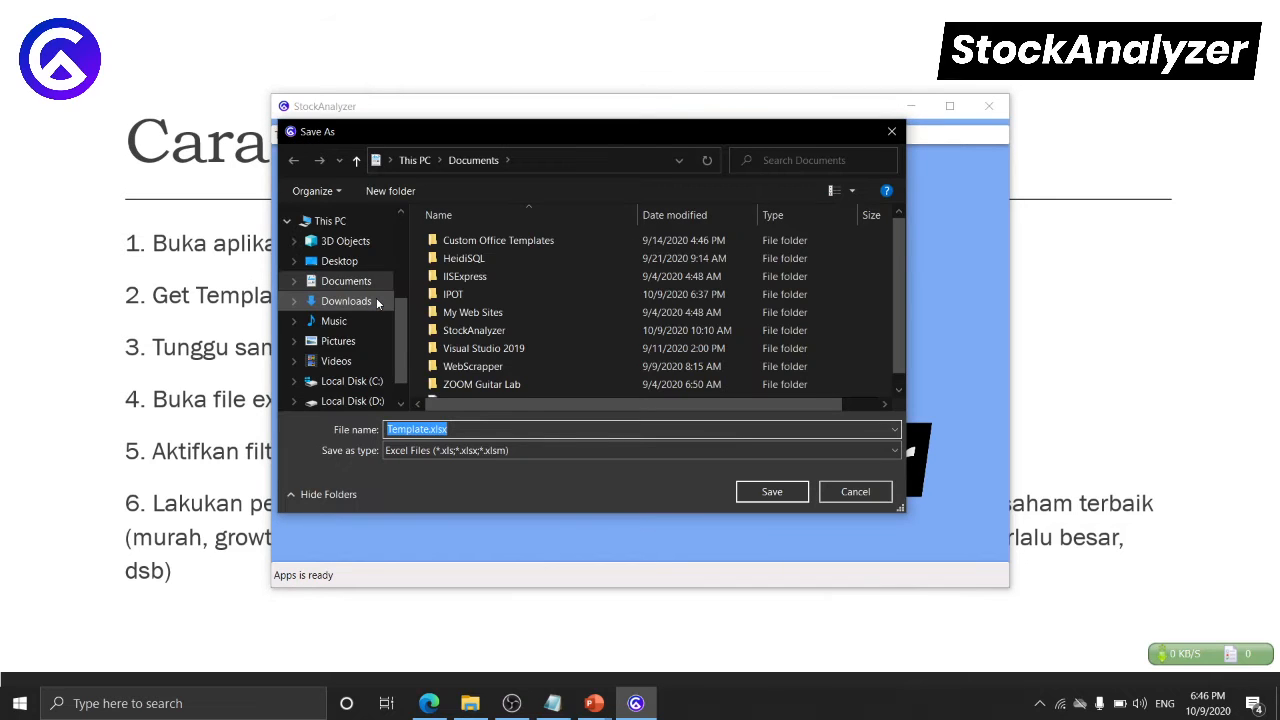
{"action": "left_click", "coordinate": [372, 283]}
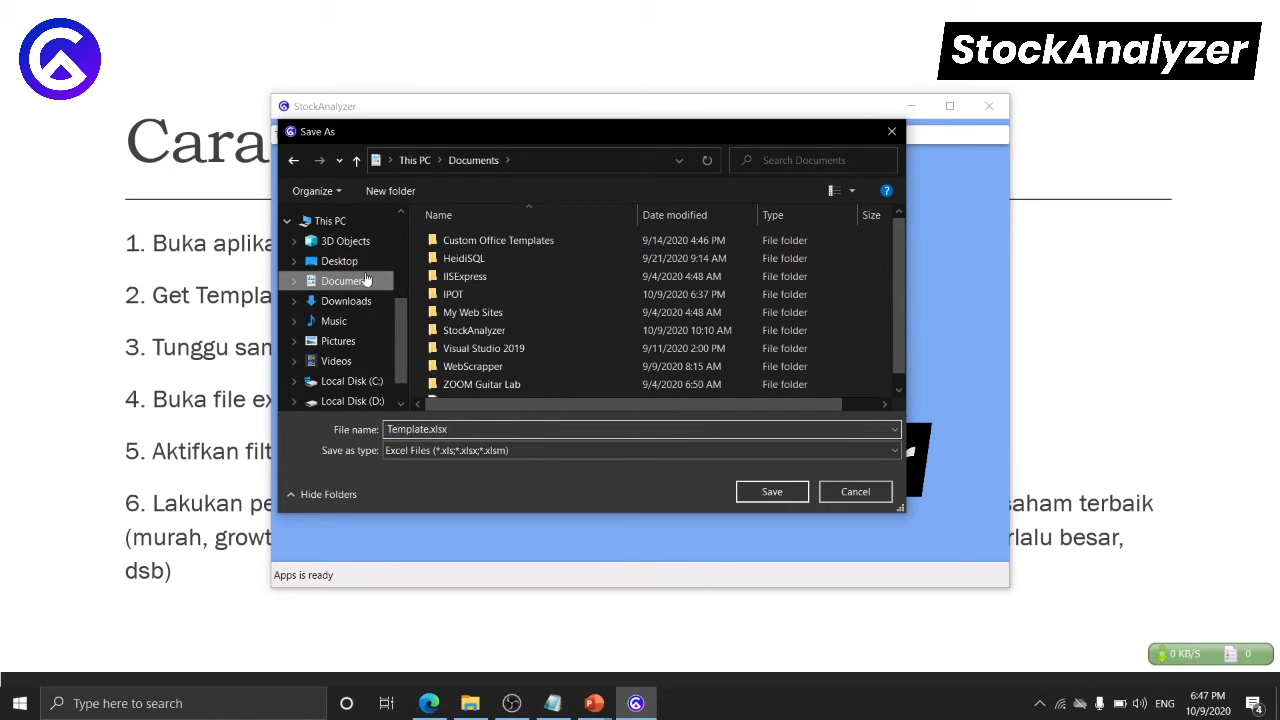
{"action": "left_click", "coordinate": [472, 429]}
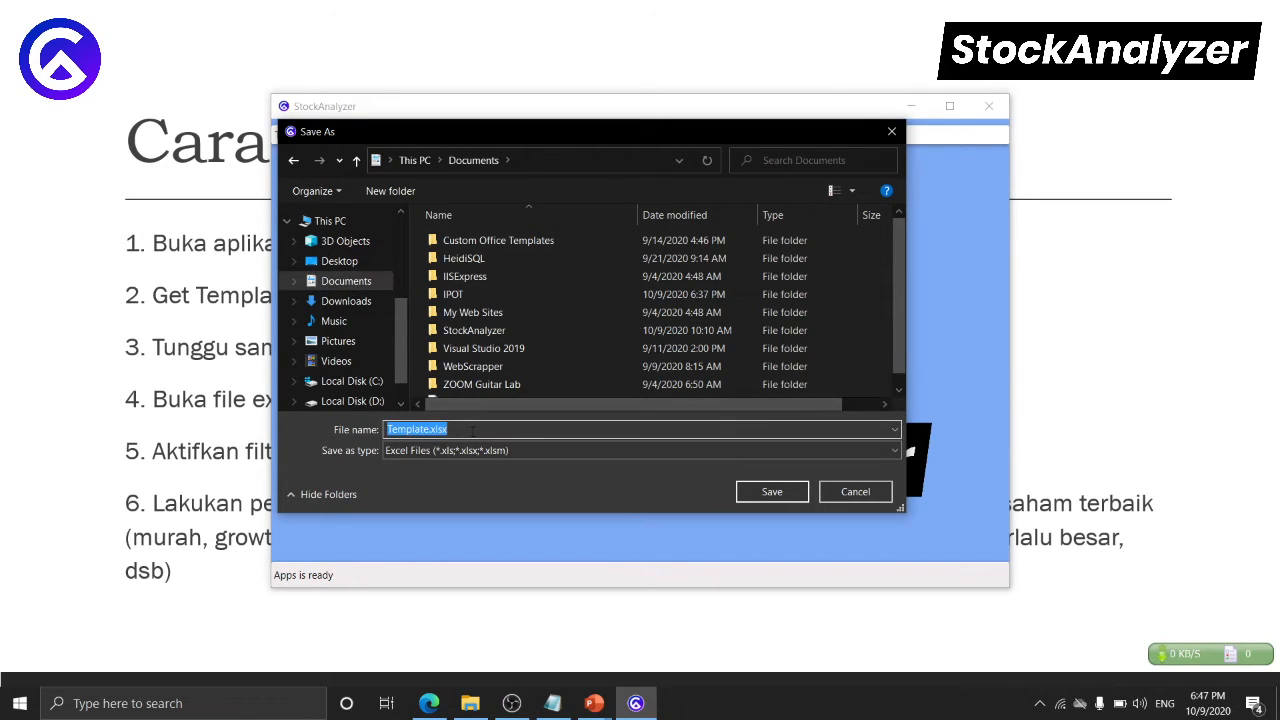
{"action": "left_click", "coordinate": [472, 429]}
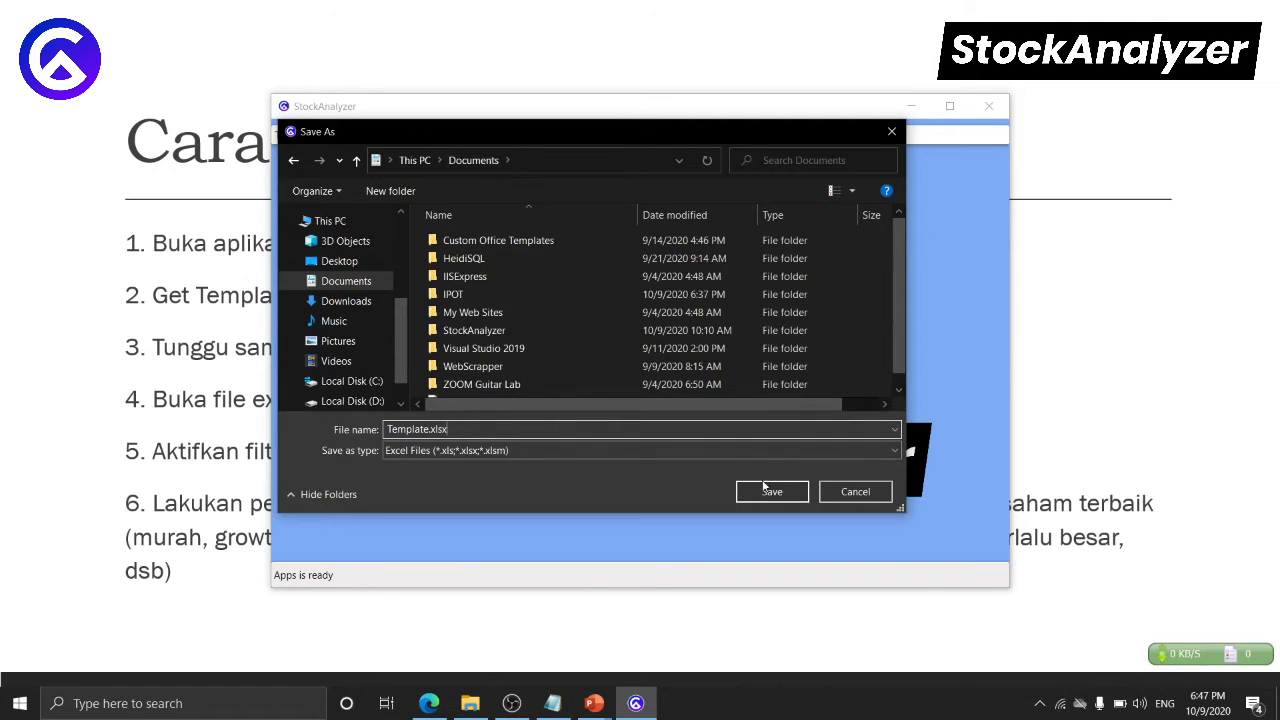
{"action": "left_click", "coordinate": [772, 492]}
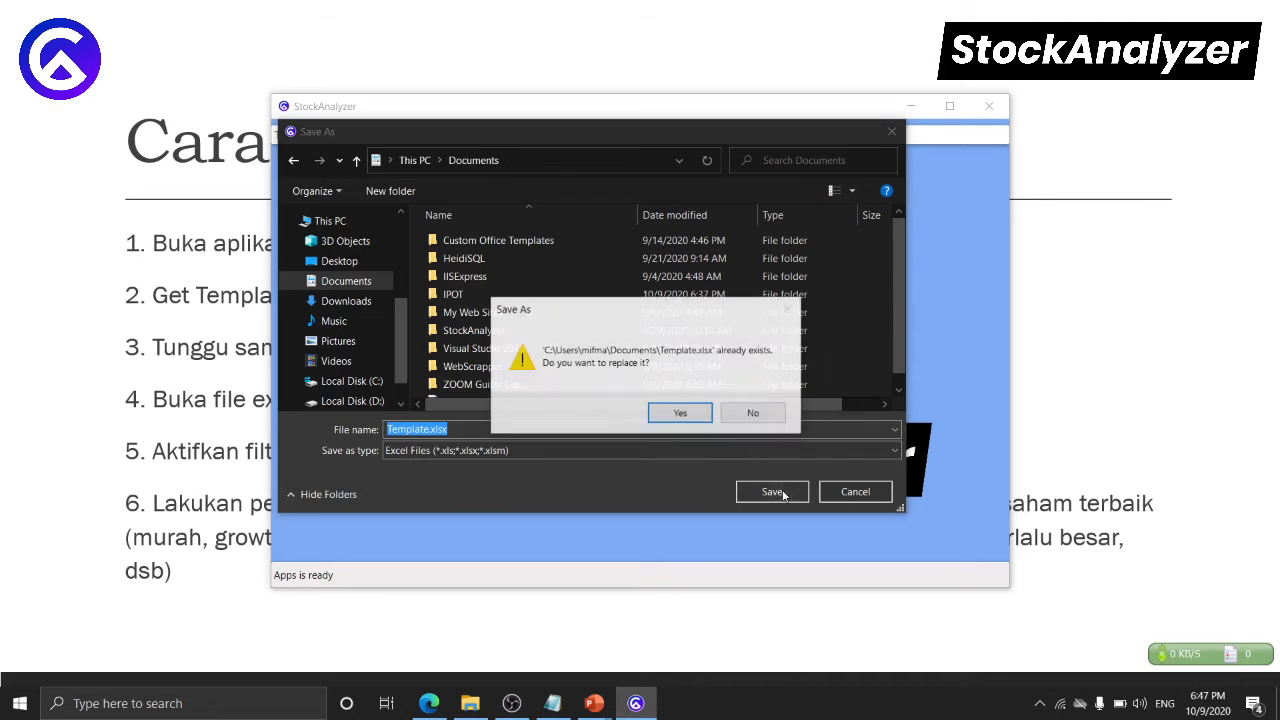
{"action": "left_click", "coordinate": [684, 416]}
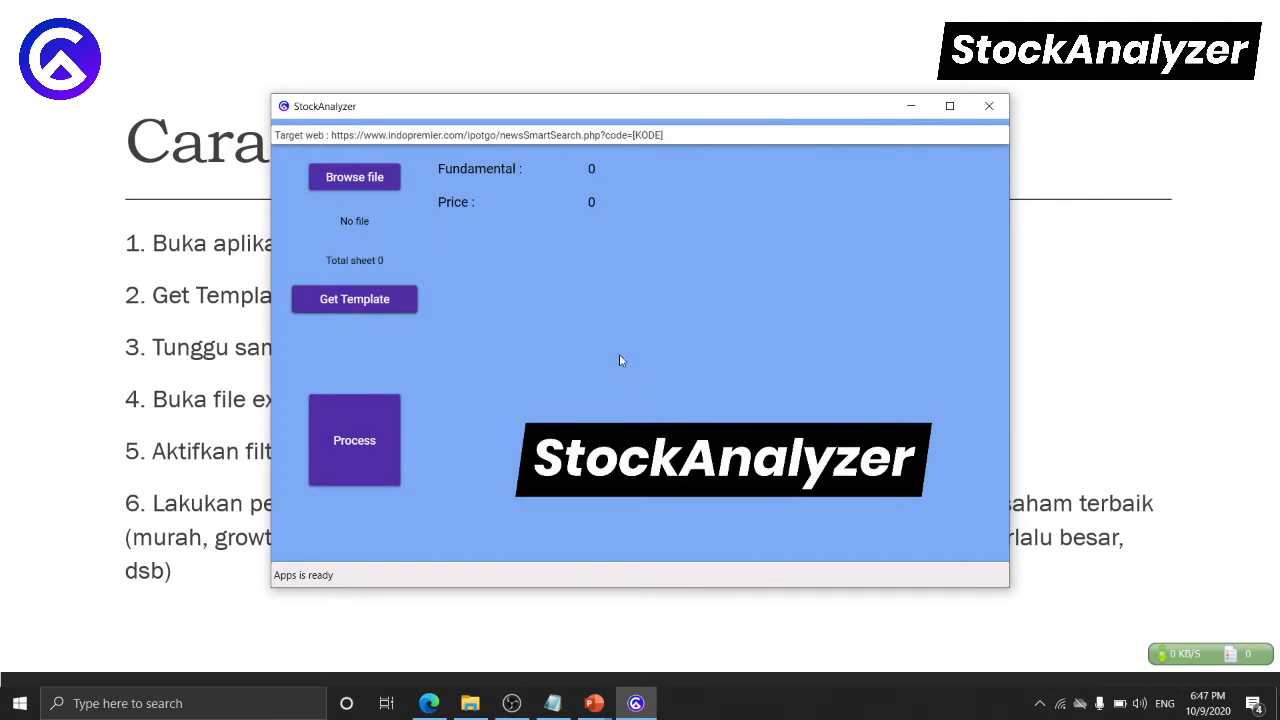
- Browse for Template.xlsx in the Documents folder and open it in Excel for editing
{"action": "left_click", "coordinate": [358, 189]}
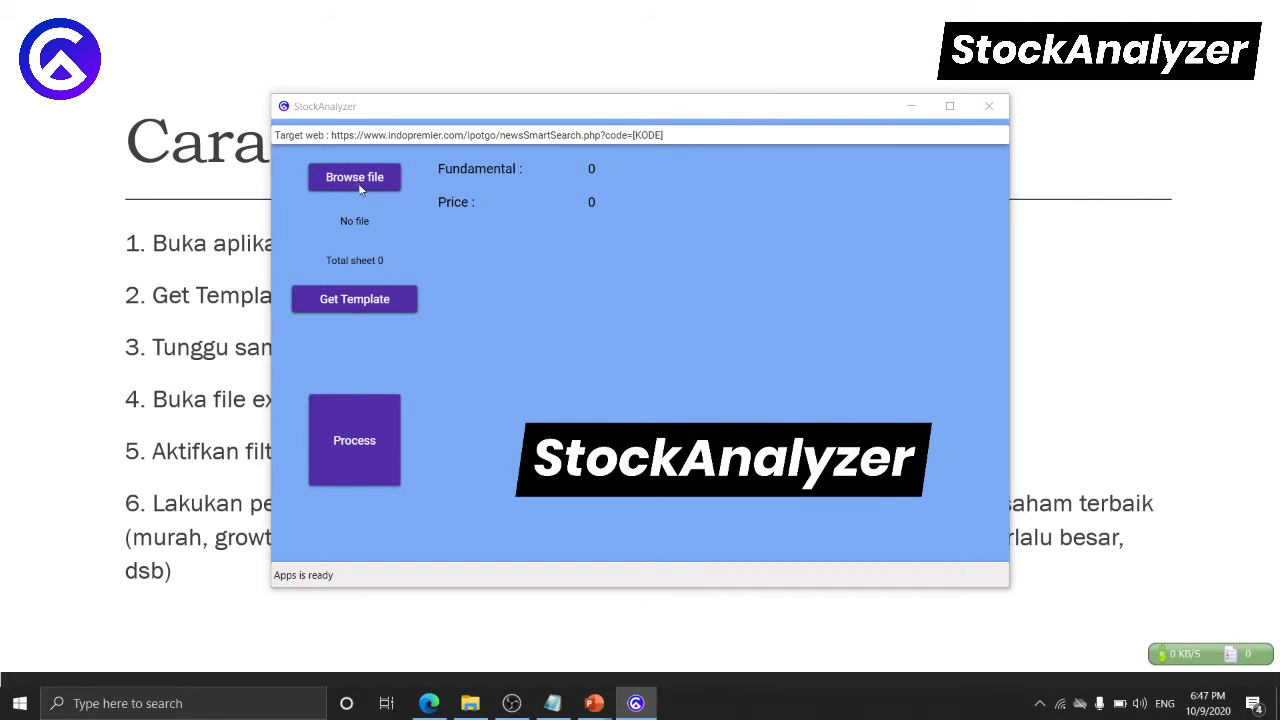
{"action": "left_click", "coordinate": [473, 402]}
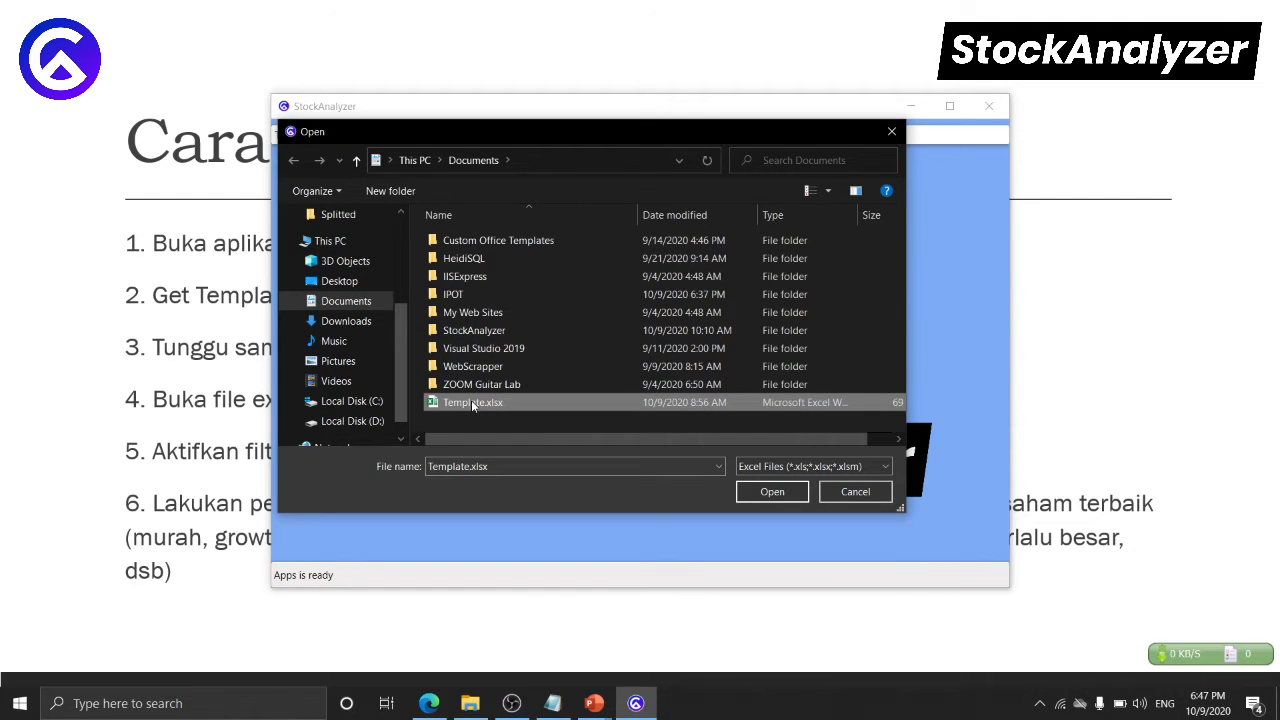
{"action": "right_click", "coordinate": [473, 403]}
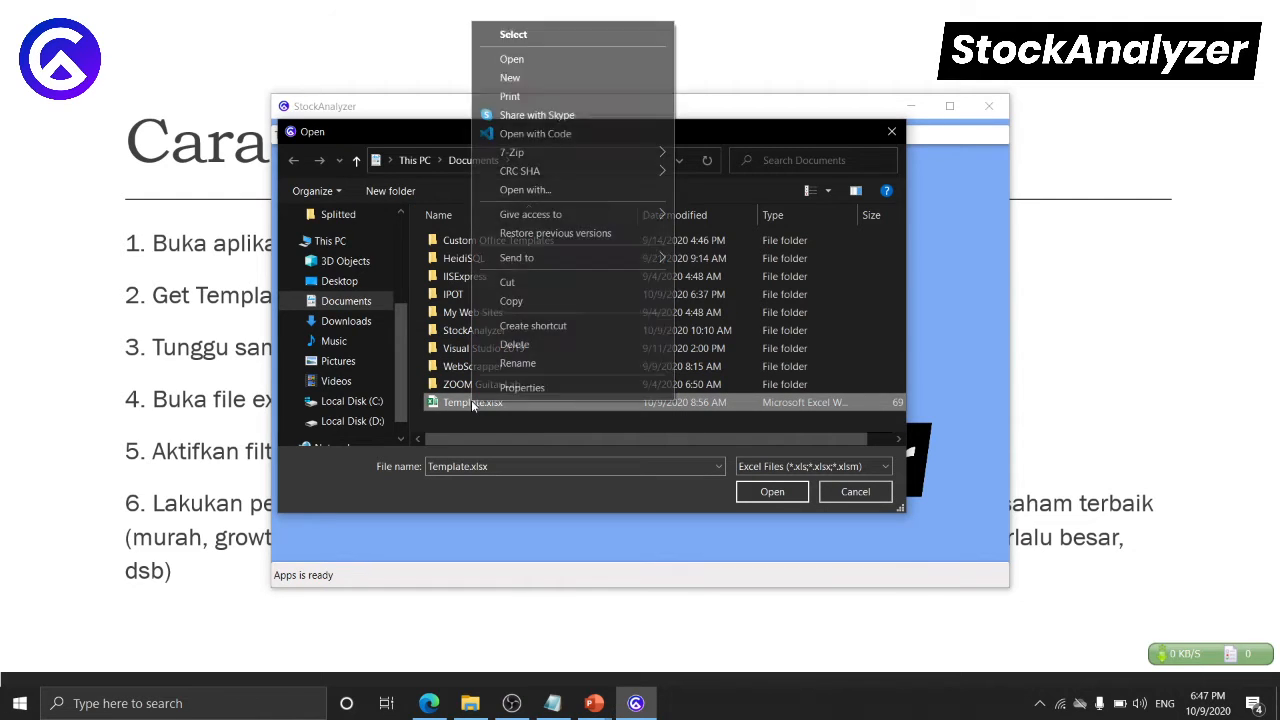
{"action": "left_click", "coordinate": [563, 60]}
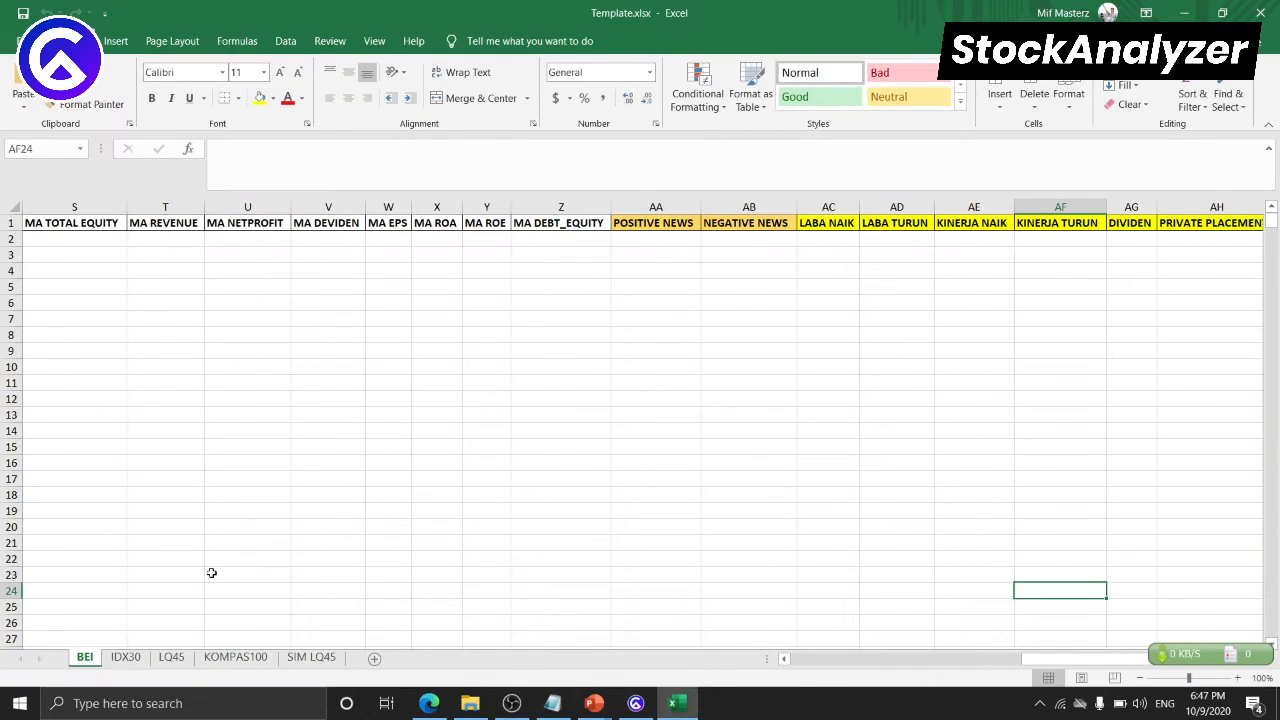
- Delete rows 12 to 704 from the BEI sheet so only the first ten stock codes remain
{"action": "left_click", "coordinate": [812, 665]}
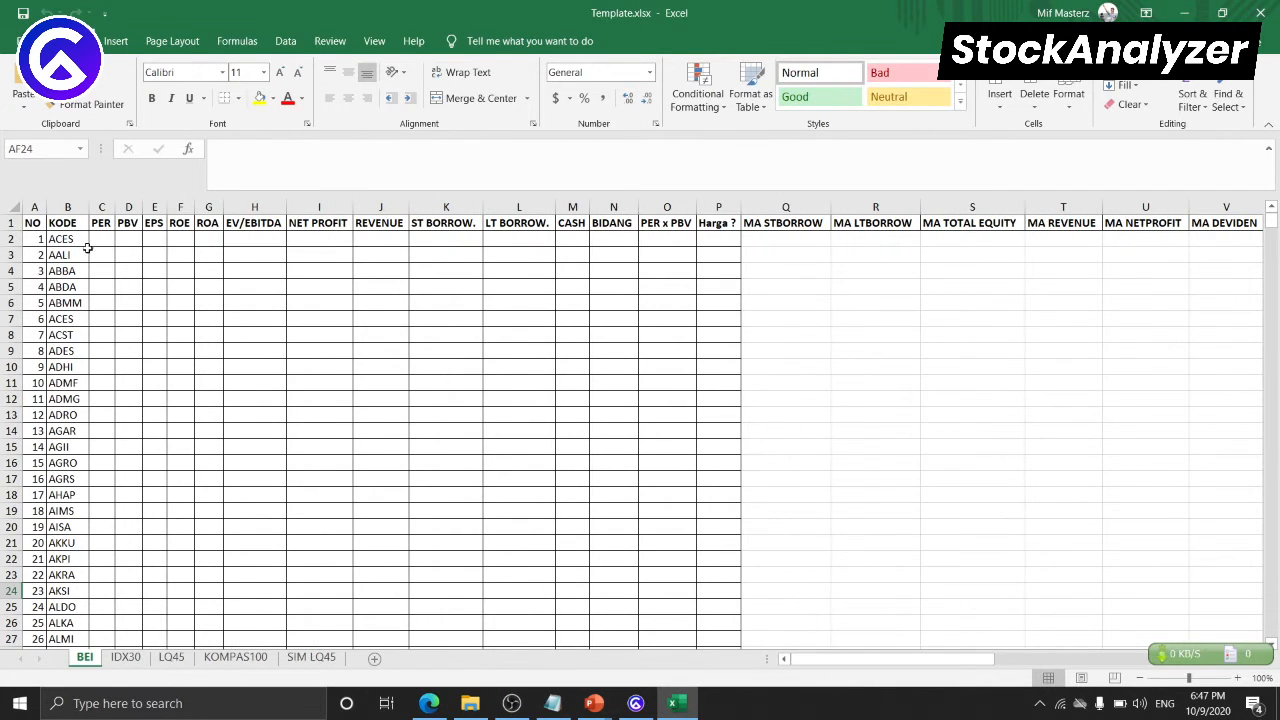
{"action": "mouse_move", "coordinate": [1270, 222]}
{"action": "left_mouse_down"}
{"action": "mouse_move", "coordinate": [1274, 655]}
{"action": "mouse_move", "coordinate": [1272, 339]}
{"action": "mouse_move", "coordinate": [1256, 251]}
{"action": "mouse_move", "coordinate": [1276, 240]}
{"action": "mouse_move", "coordinate": [1274, 212]}
{"action": "mouse_move", "coordinate": [1250, 217]}
{"action": "left_mouse_up"}
{"action": "left_click", "coordinate": [12, 399]}
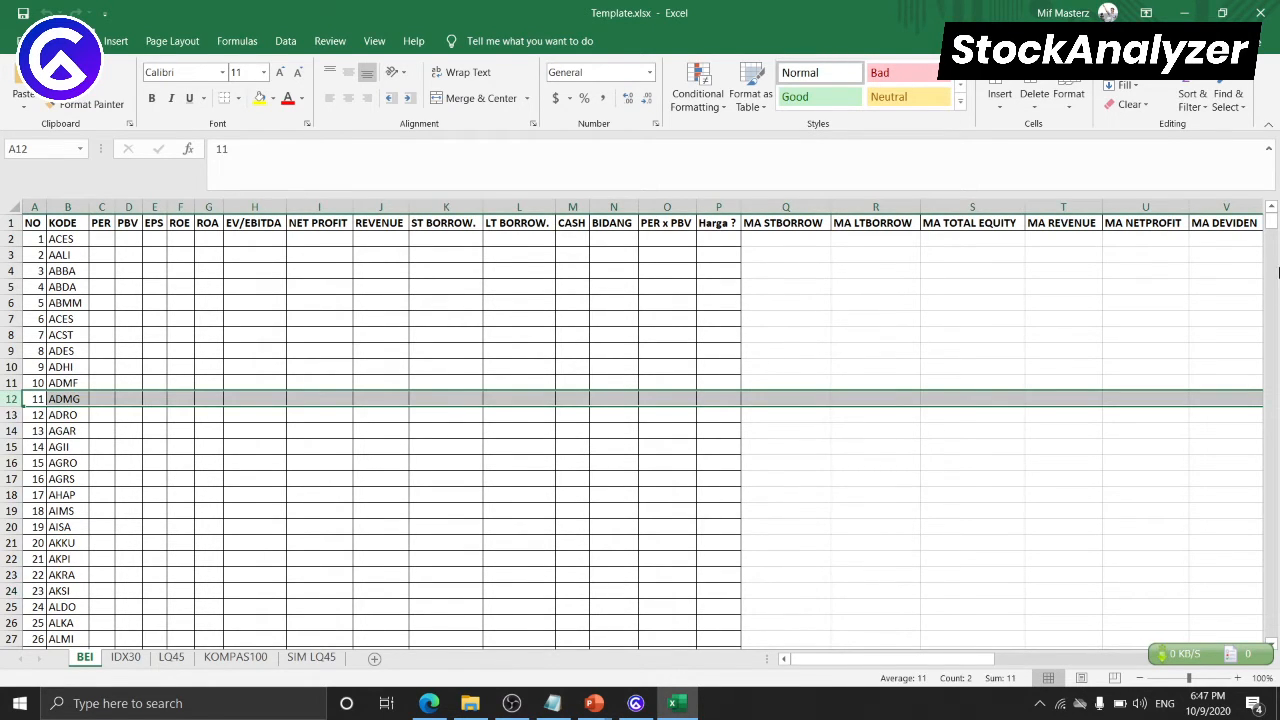
{"action": "left_click_drag", "start_coordinate": [1271, 222], "coordinate": [1271, 222]}
{"action": "left_click_drag", "start_coordinate": [1277, 609], "coordinate": [1271, 628]}
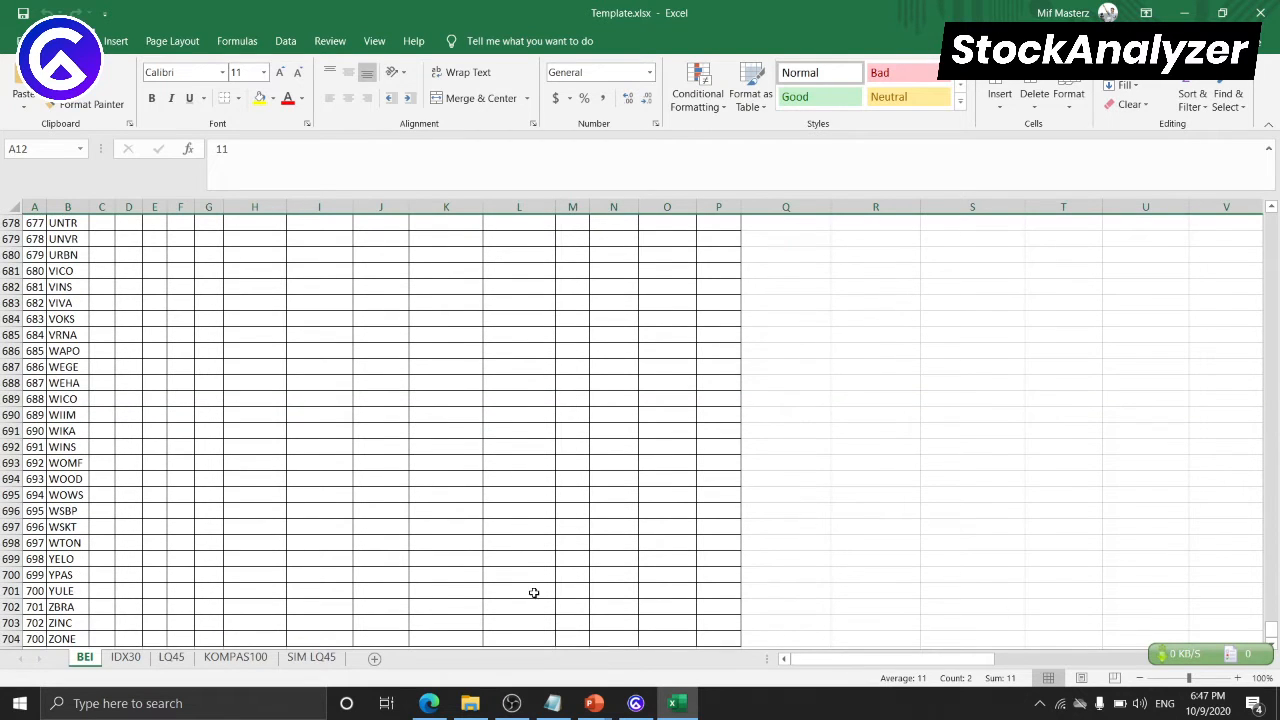
{"action": "left_click", "coordinate": [10, 638], "text": "shift"}
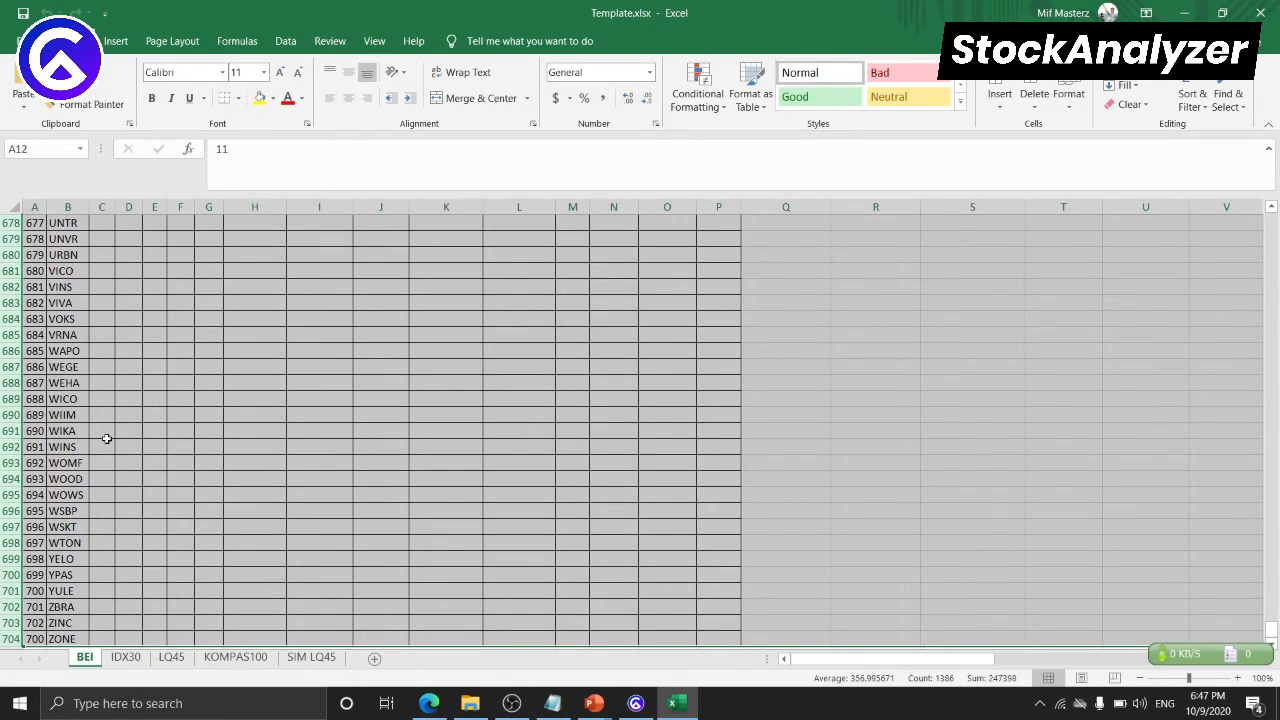
{"action": "right_click", "coordinate": [16, 606]}
{"action": "left_click", "coordinate": [82, 494]}
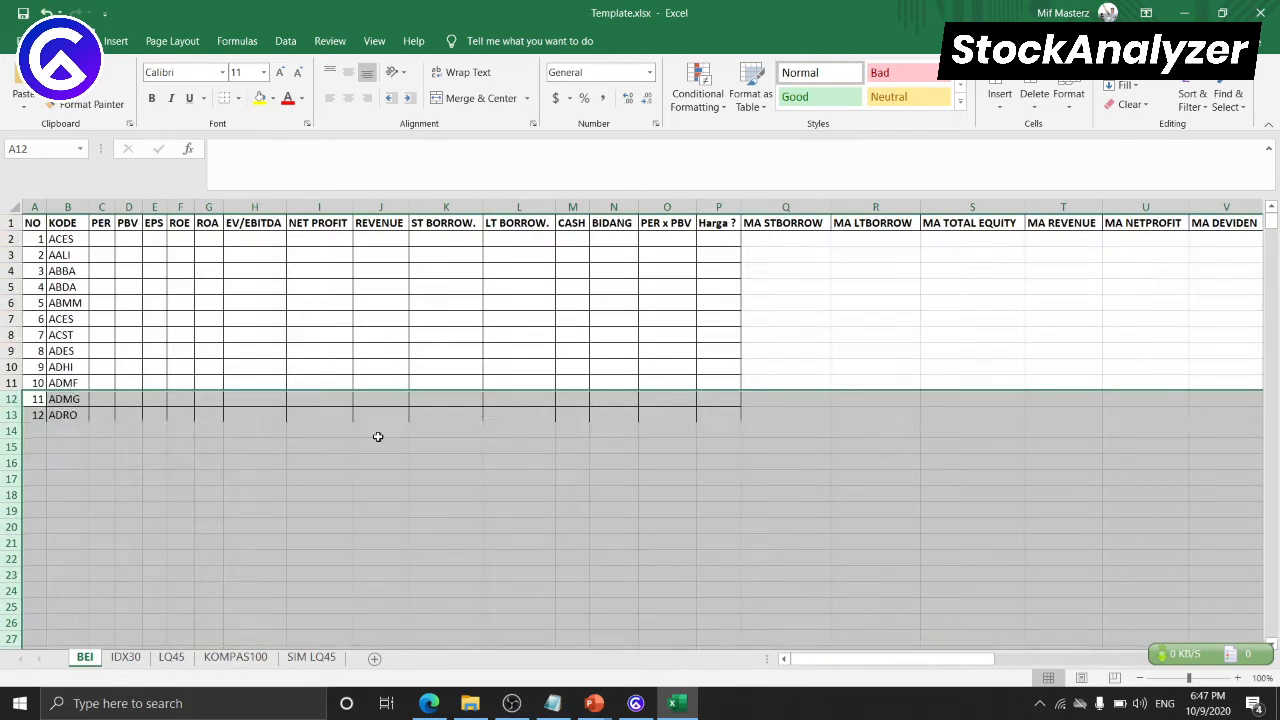
{"action": "left_click", "coordinate": [232, 546]}
- Look through the IDX30, LQ45 and KOMPAS100 sheets and delete the IDX30 sheet
{"action": "left_click", "coordinate": [128, 660]}
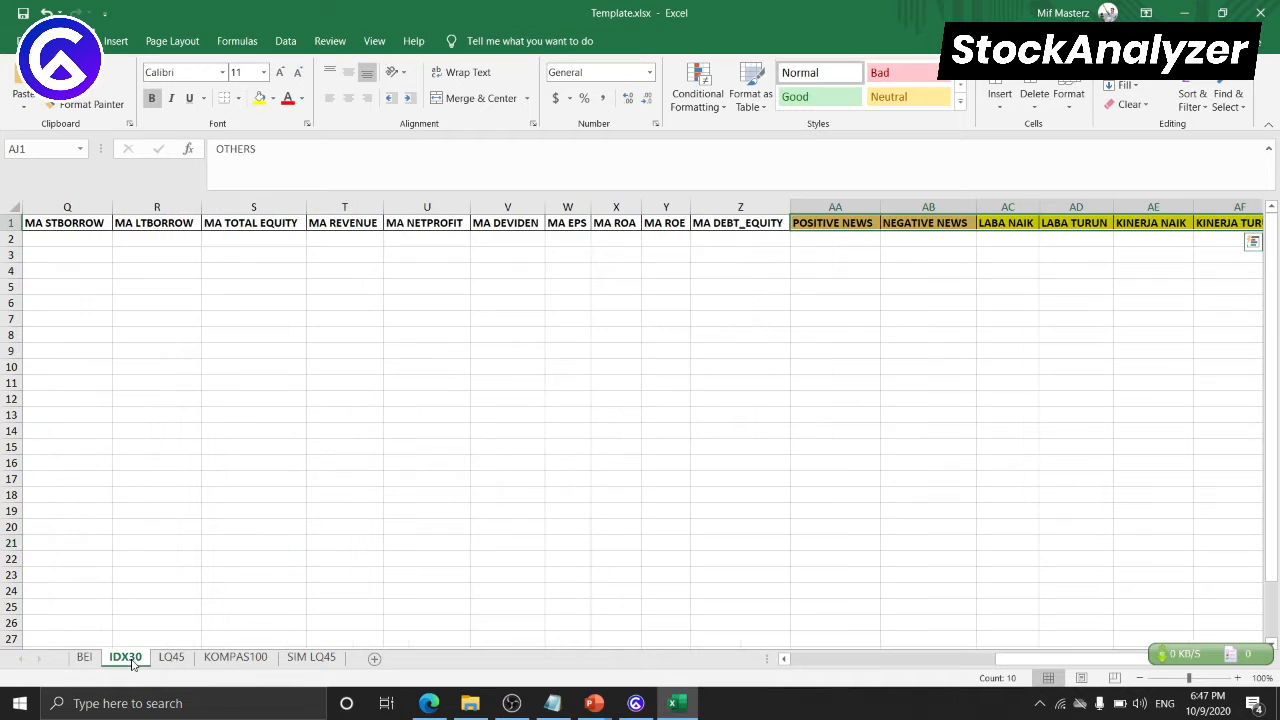
{"action": "left_click", "coordinate": [168, 660]}
{"action": "left_click", "coordinate": [230, 660]}
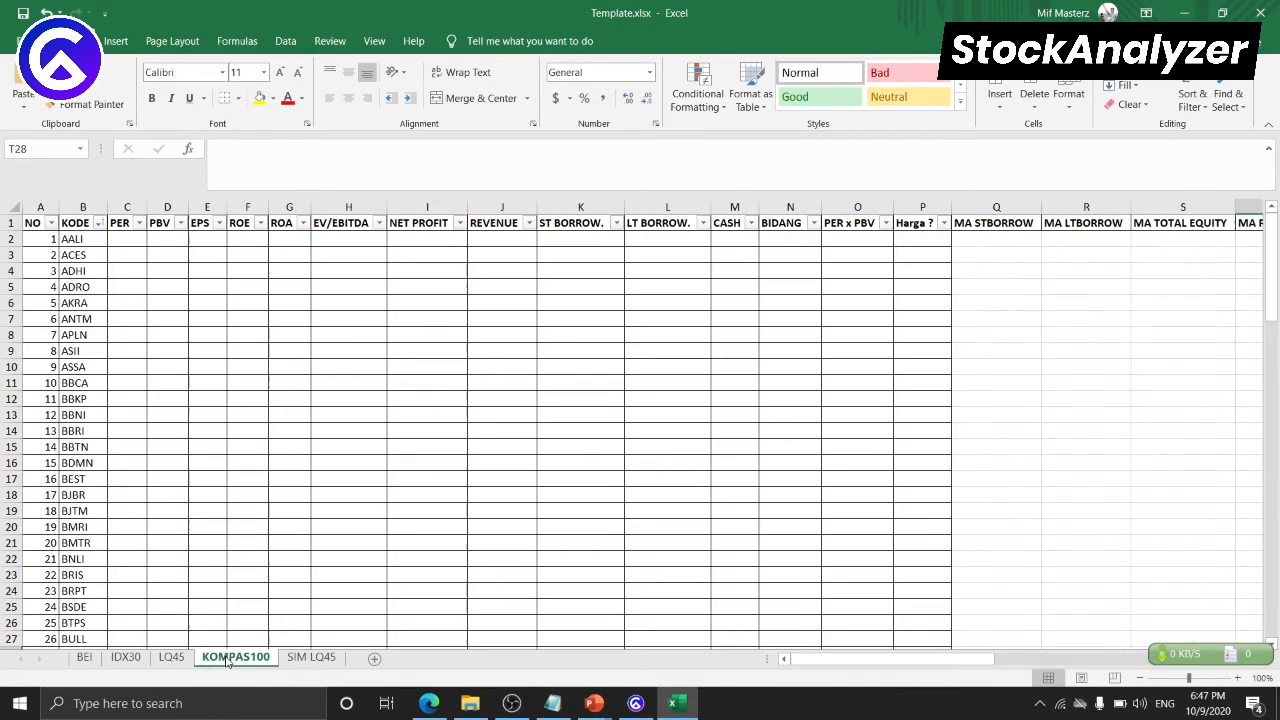
{"action": "left_click", "coordinate": [125, 658]}
{"action": "right_click", "coordinate": [125, 658]}
{"action": "left_click", "coordinate": [215, 486]}
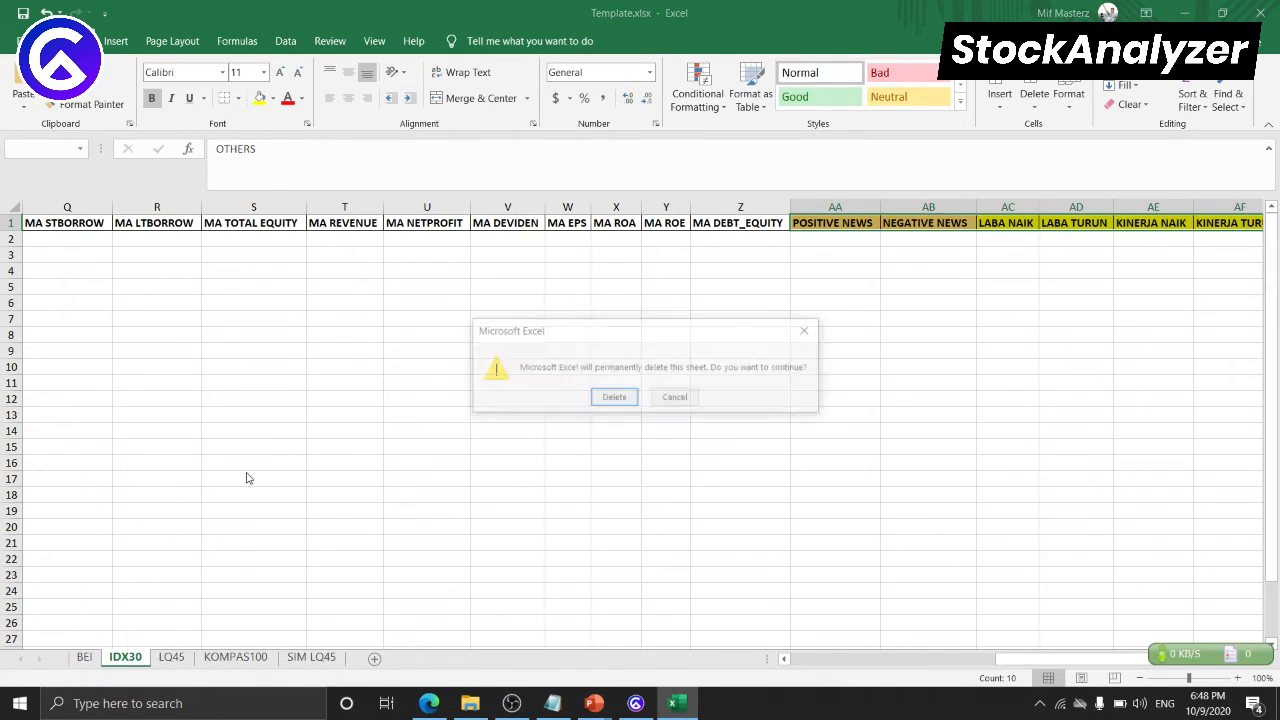
{"action": "left_click", "coordinate": [607, 400]}
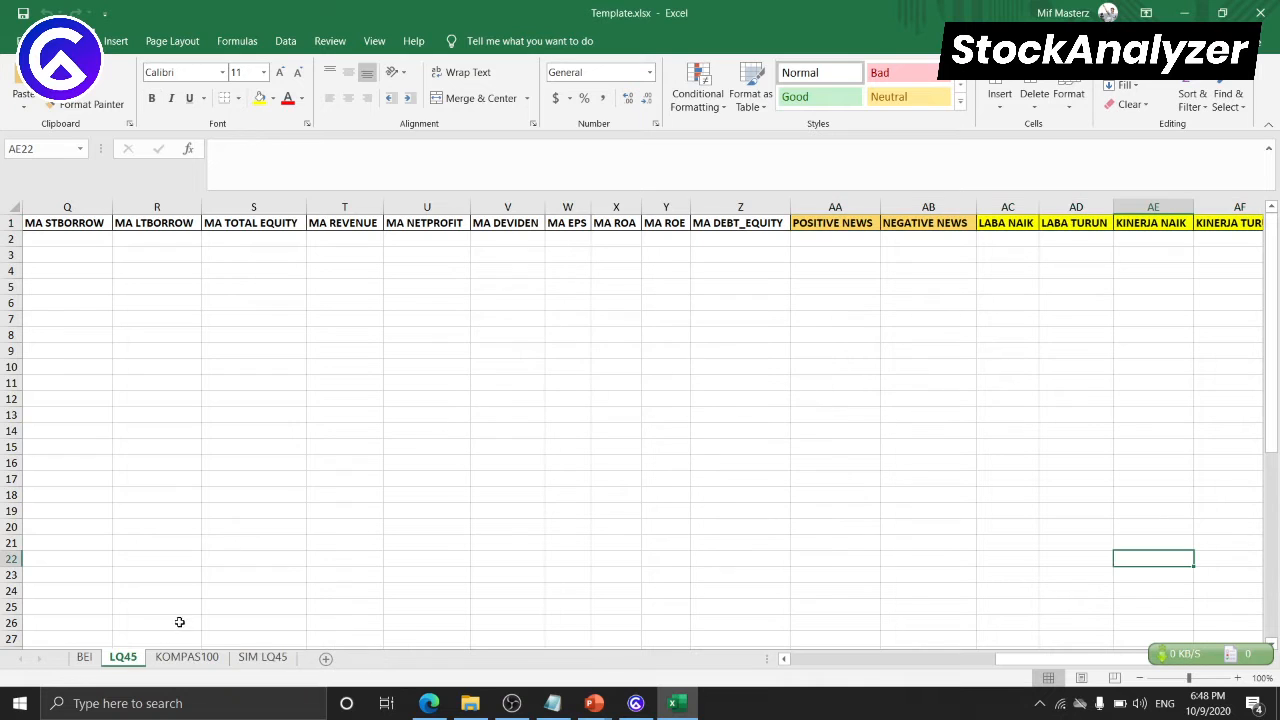
- Delete the LQ45 and KOMPAS100 sheets from the template workbook
{"action": "right_click", "coordinate": [128, 660]}
{"action": "left_click", "coordinate": [206, 487]}
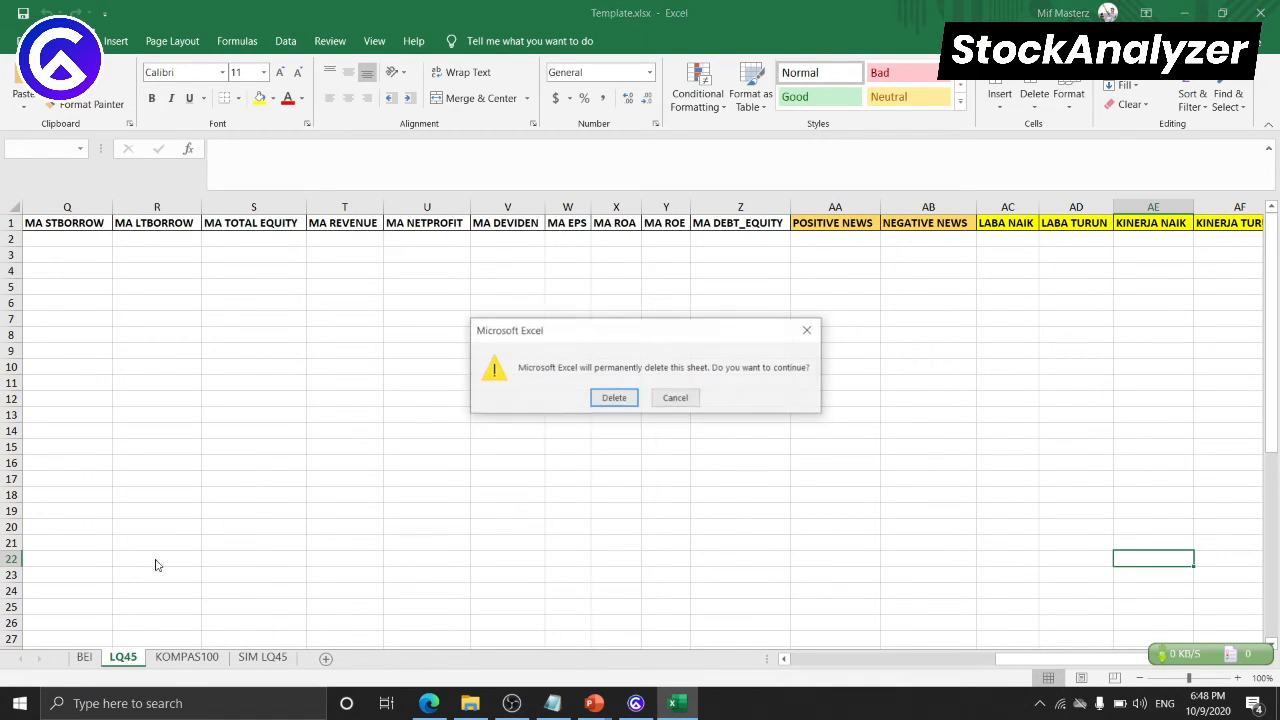
{"action": "left_click", "coordinate": [613, 398]}
{"action": "right_click", "coordinate": [130, 660]}
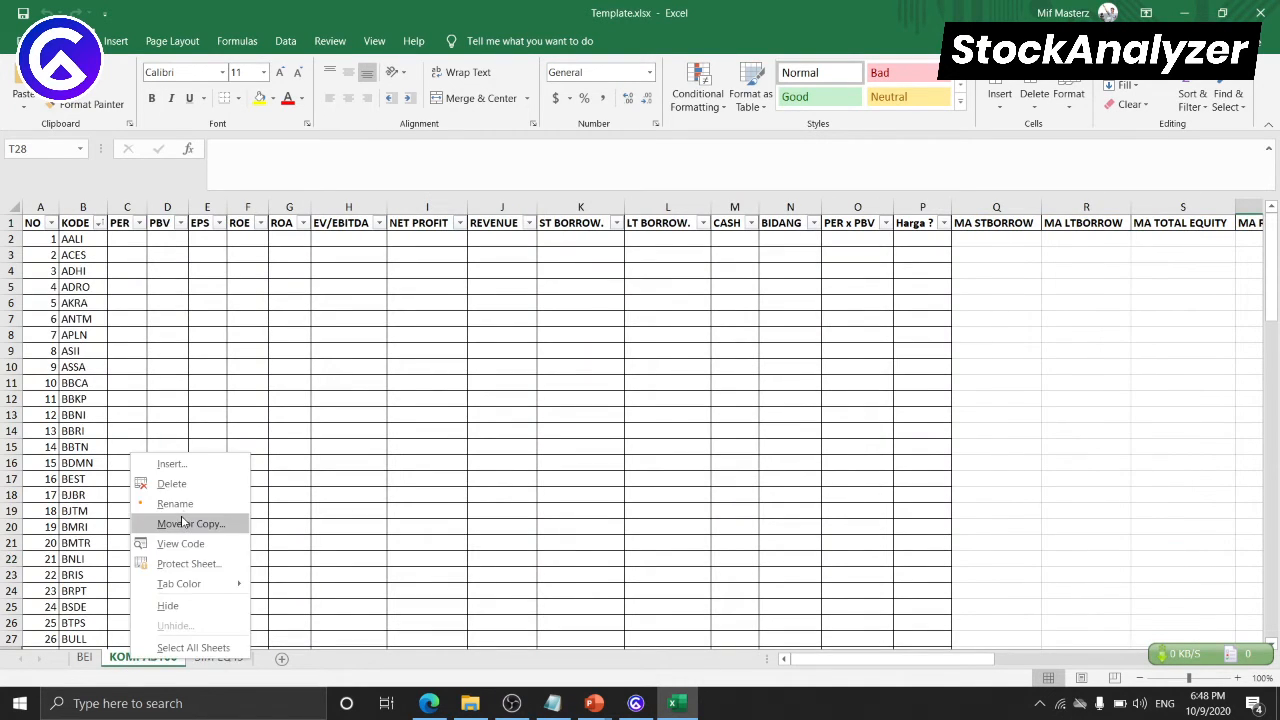
{"action": "left_click", "coordinate": [175, 484]}
{"action": "left_click", "coordinate": [611, 398]}
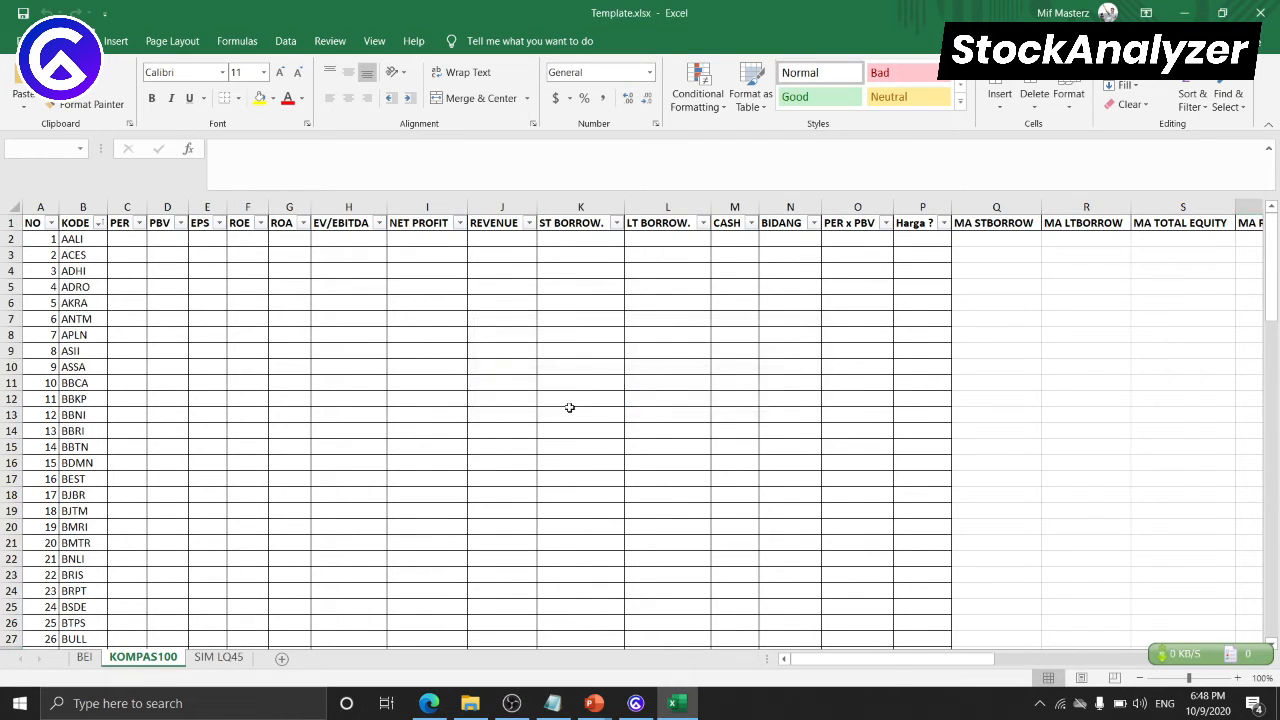
- In the BEI sheet's KODE column, set cell B4 to BMRI and cell B5 to EXCL
{"action": "left_click", "coordinate": [92, 660]}
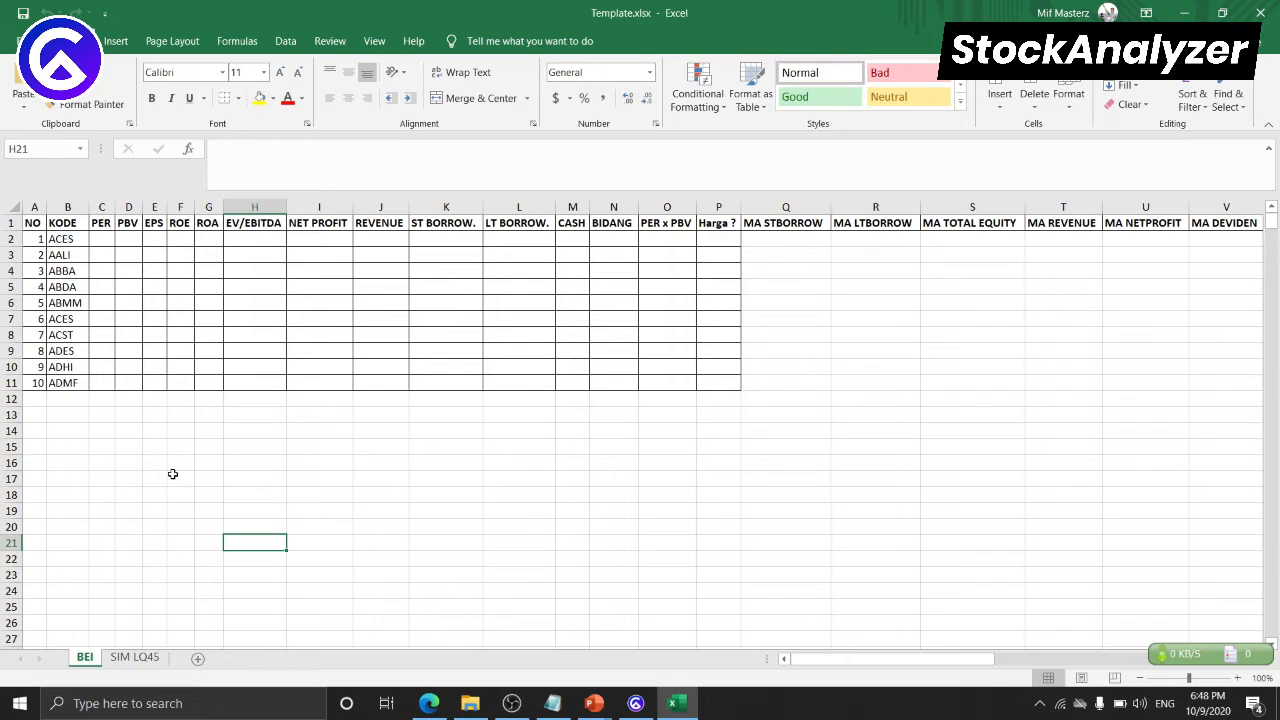
{"action": "left_click", "coordinate": [78, 245]}
{"action": "left_click", "coordinate": [77, 254]}
{"action": "left_click", "coordinate": [74, 270]}
{"action": "left_click", "coordinate": [72, 287]}
{"action": "left_click", "coordinate": [66, 272]}
{"action": "left_click", "coordinate": [68, 254]}
{"action": "left_click", "coordinate": [71, 242]}
{"action": "left_click", "coordinate": [72, 270]}
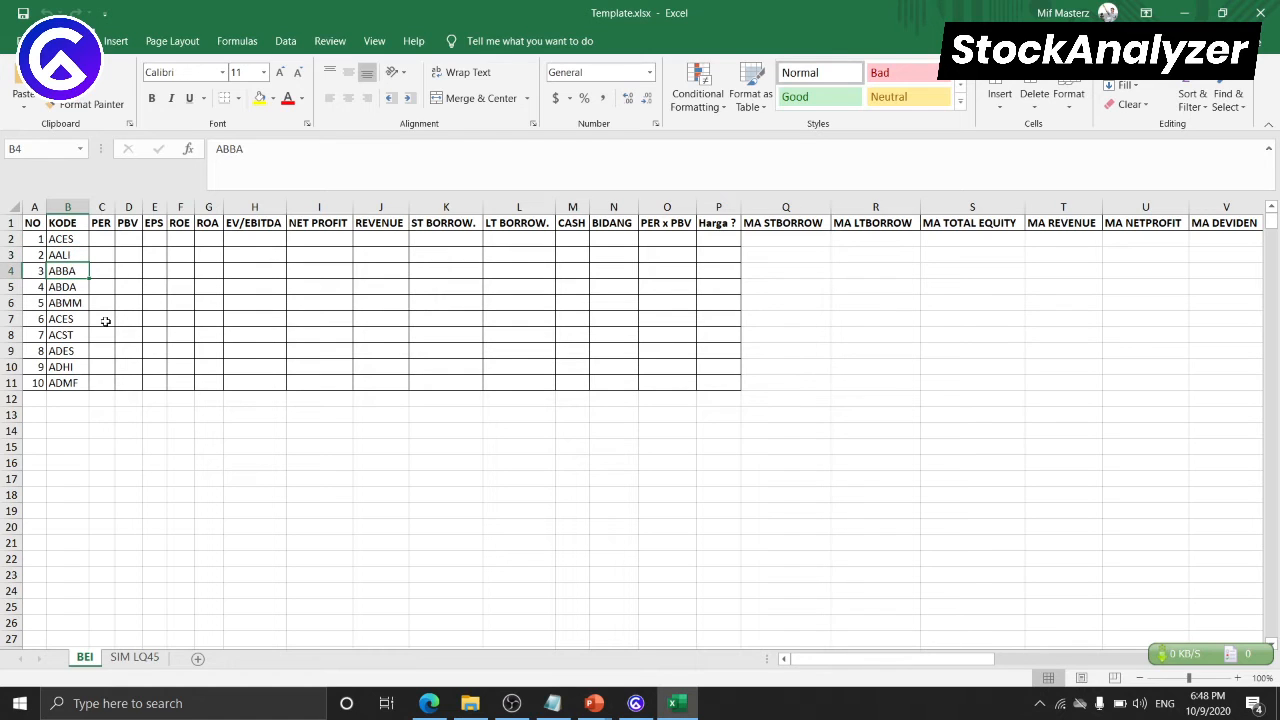
{"action": "type", "text": "BMRI"}
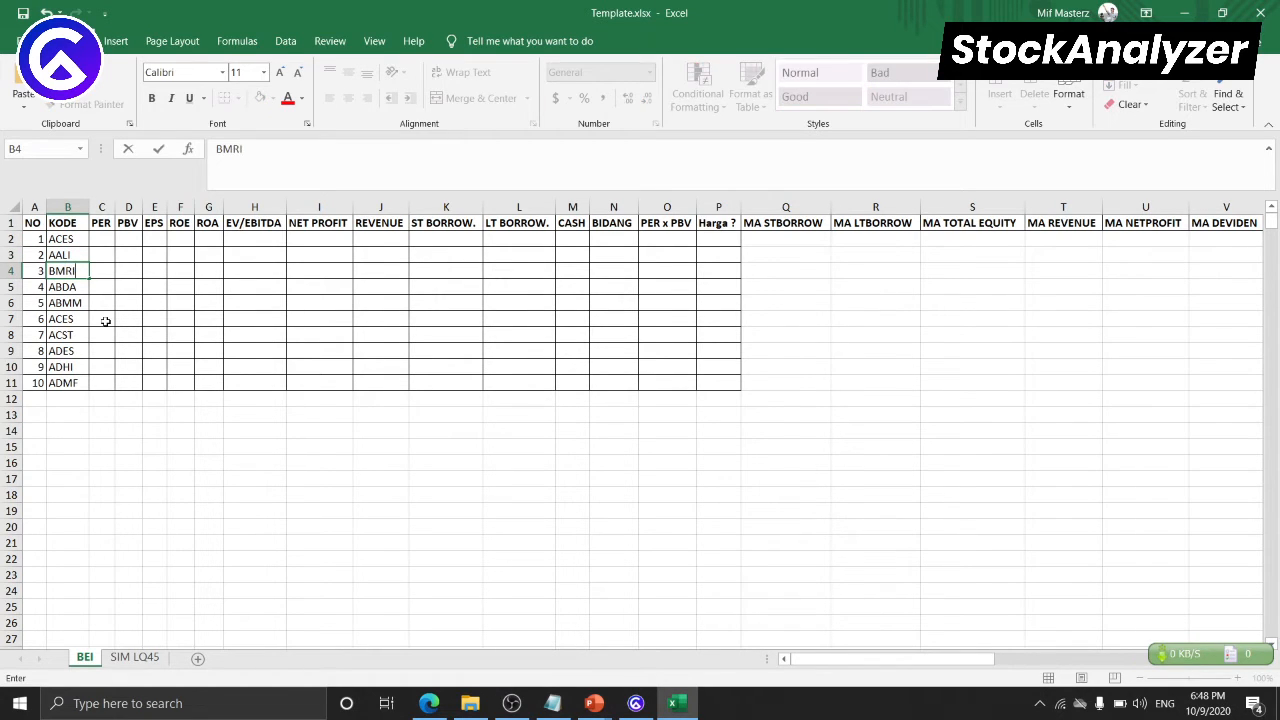
{"action": "key", "text": "Return"}
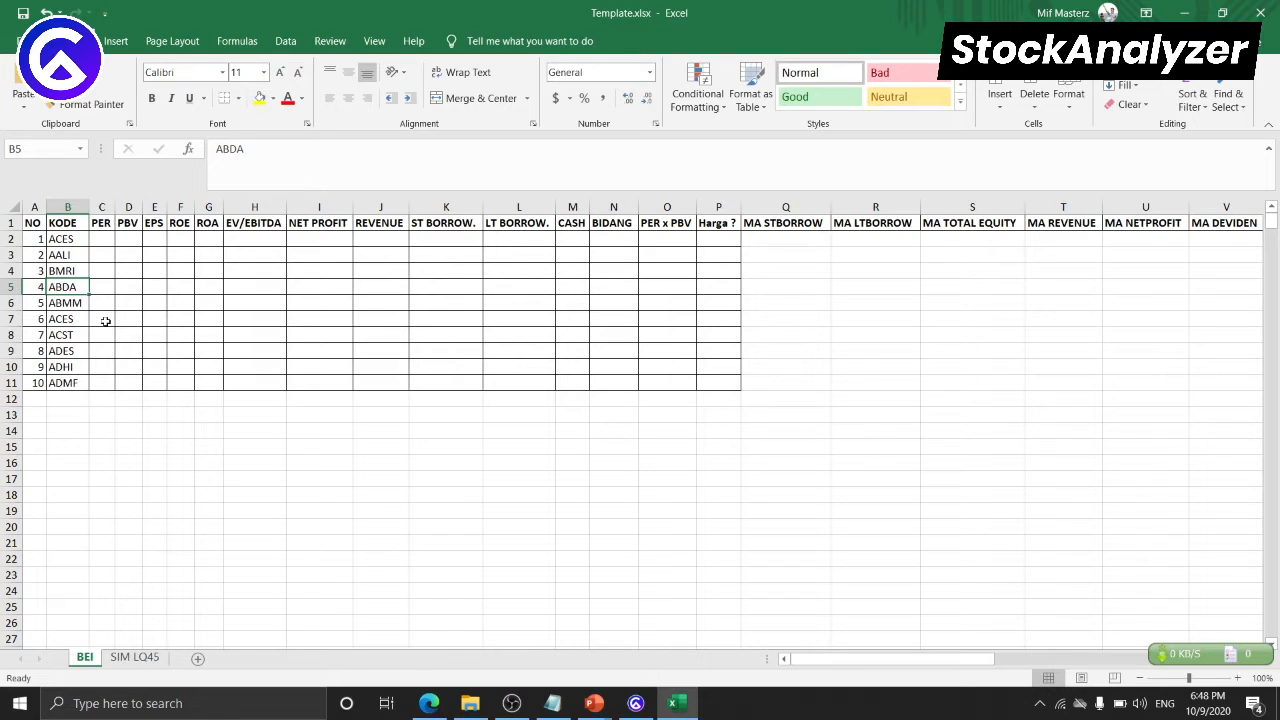
{"action": "type", "text": "EXCL"}
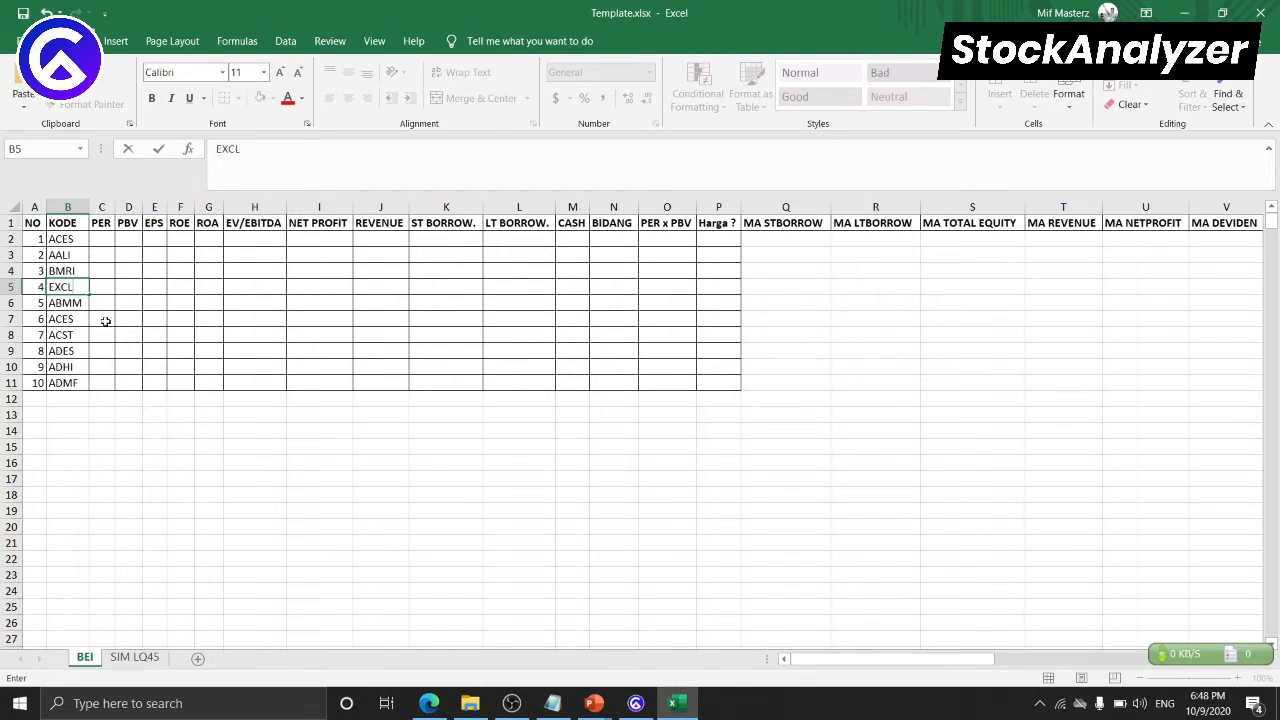
{"action": "key", "text": "Return"}
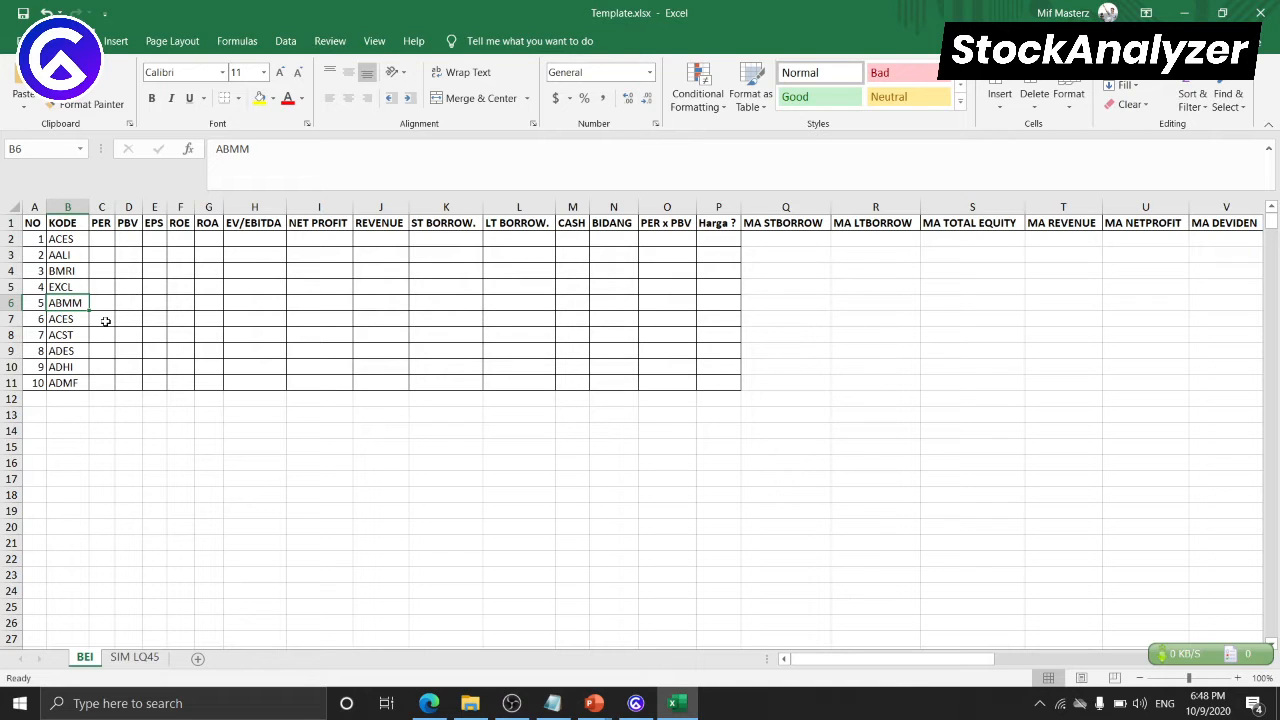
- Set cell B6 to MDKA and cell B11 to MNCN in the KODE column, and save and close the workbook
{"action": "type", "text": "MDKA"}
{"action": "key", "text": "Return"}
{"action": "key", "text": "Return"}
{"action": "key", "text": "Return"}
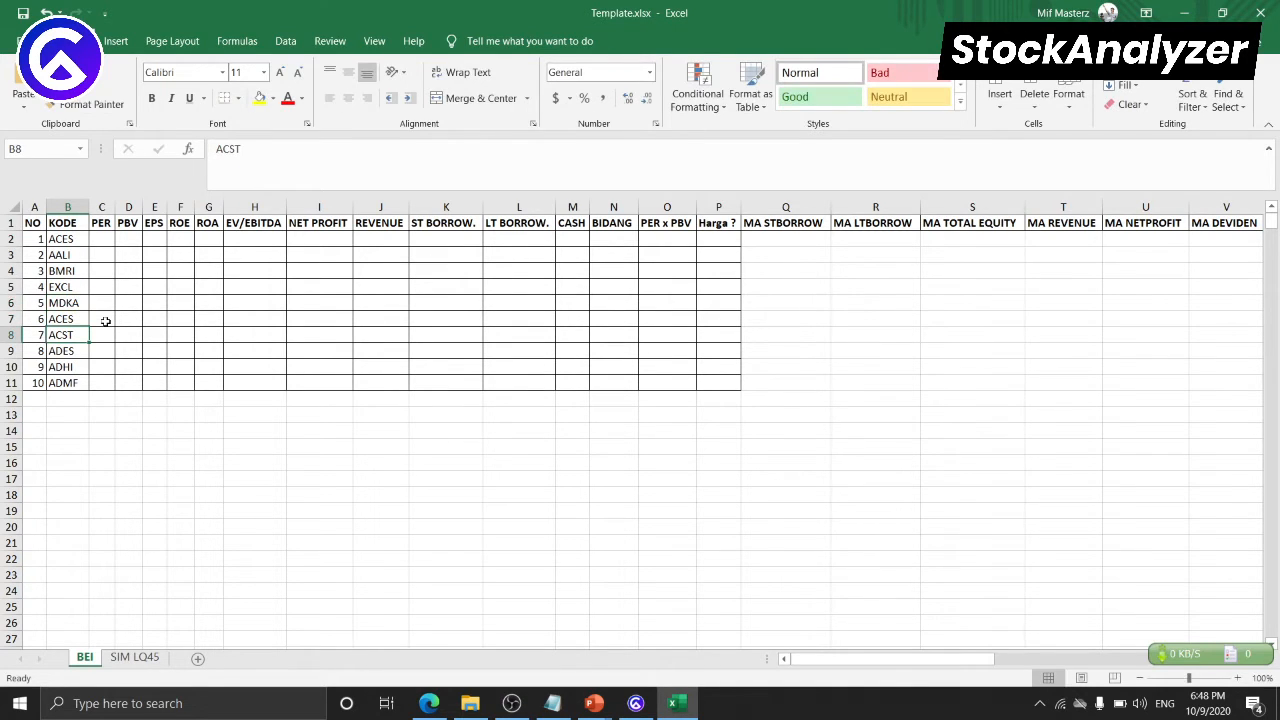
{"action": "key", "text": "Return"}
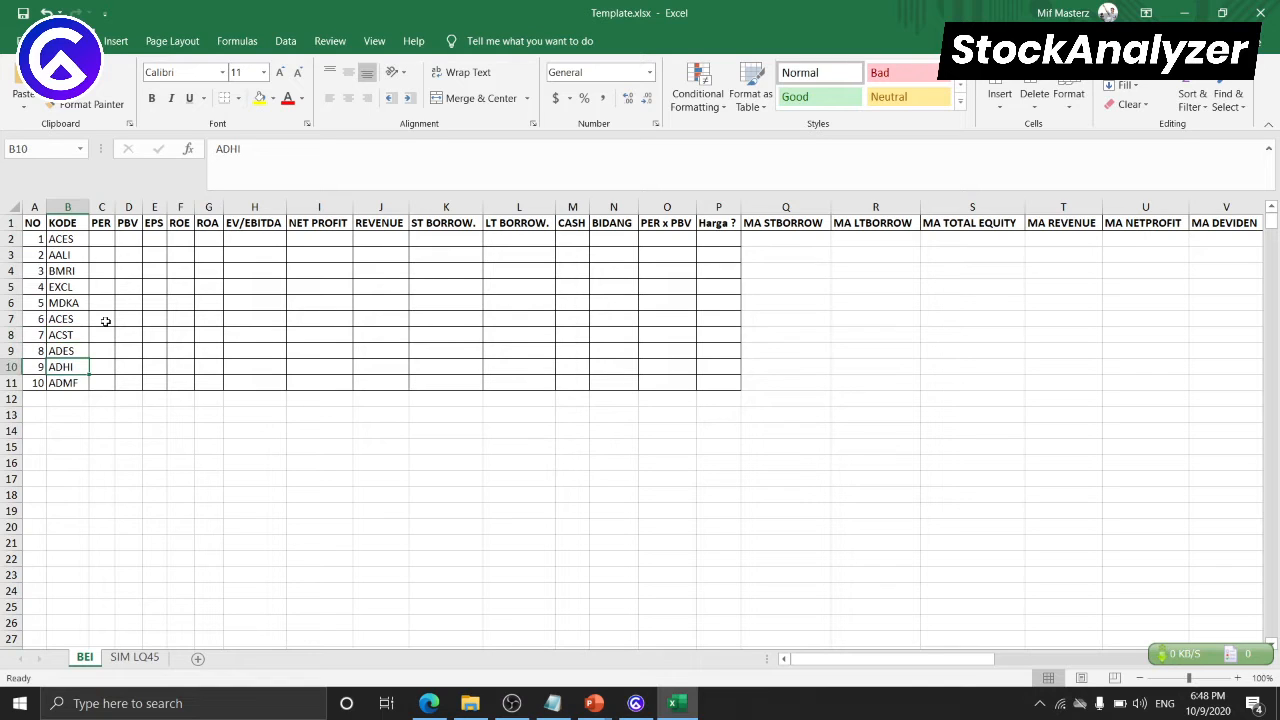
{"action": "key", "text": "Return"}
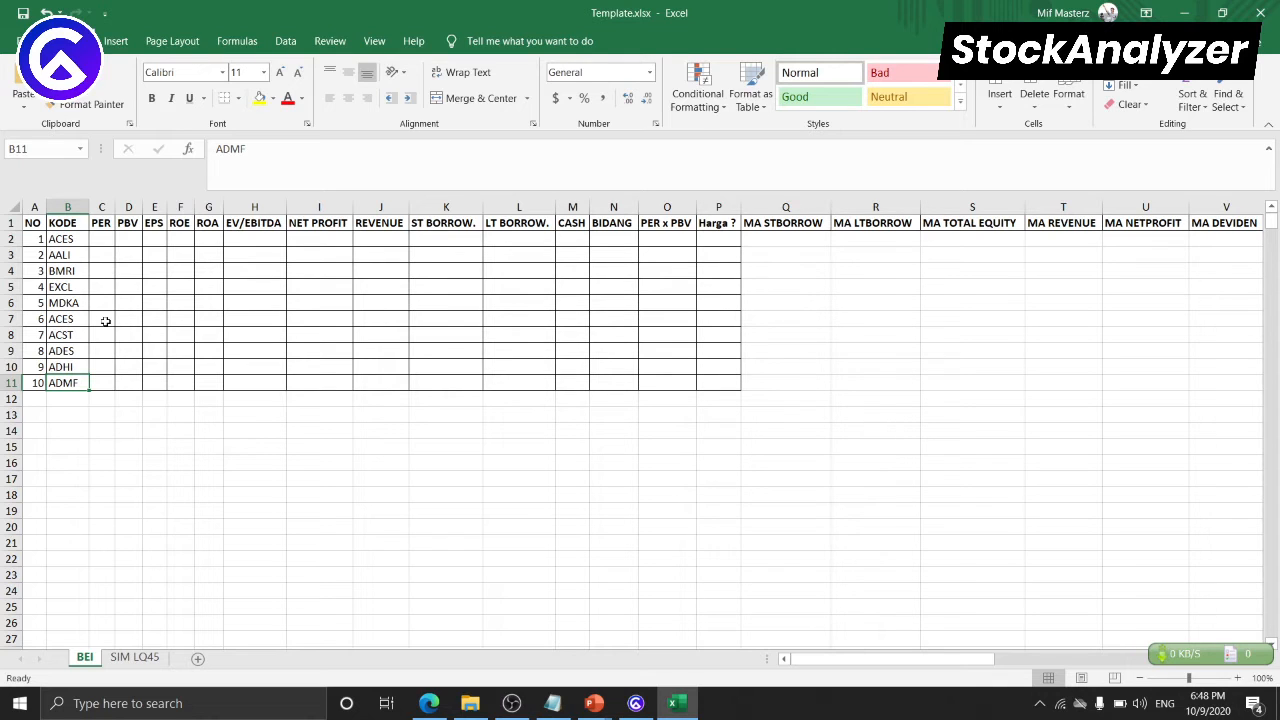
{"action": "type", "text": "MNCN"}
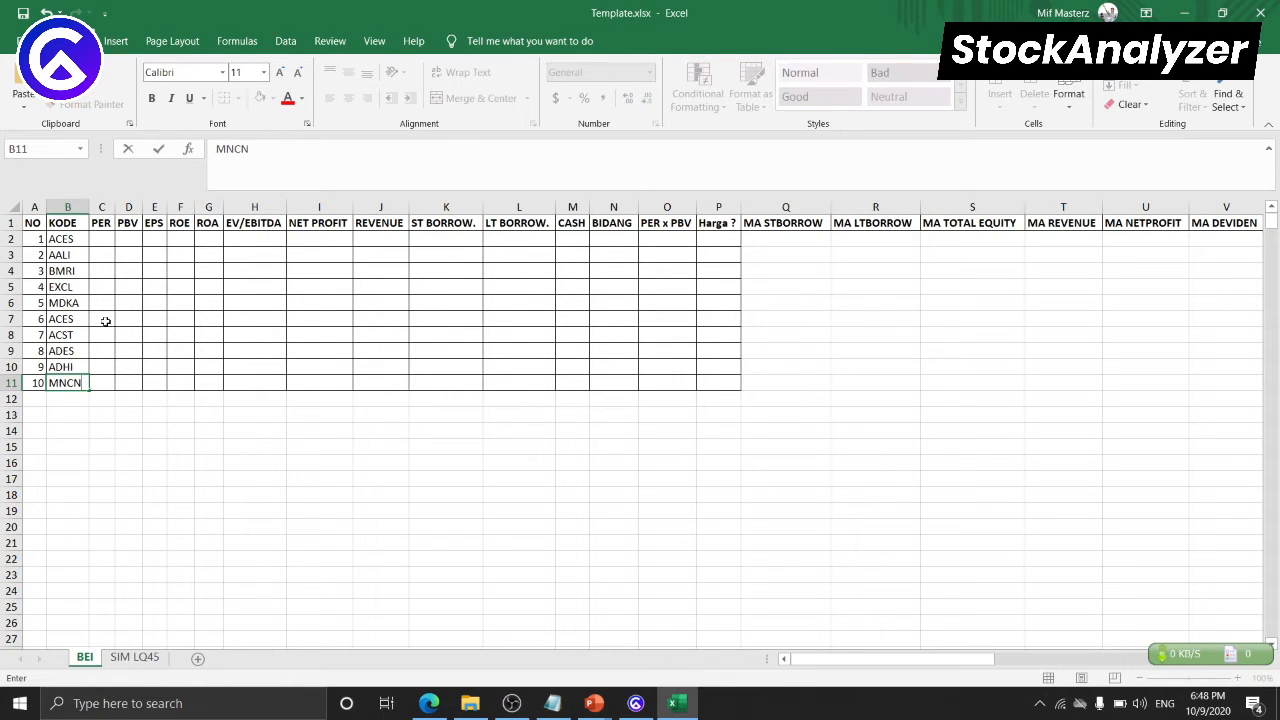
{"action": "left_click", "coordinate": [118, 510]}
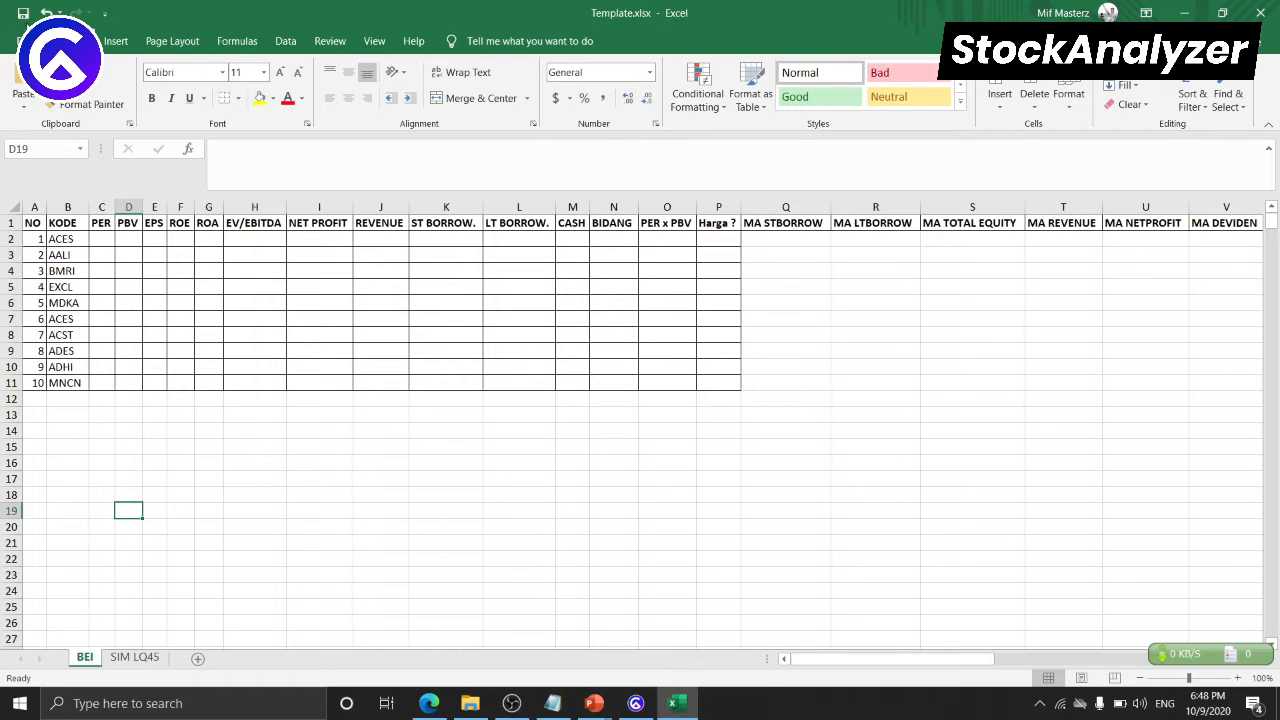
{"action": "left_click", "coordinate": [24, 12]}
{"action": "left_click", "coordinate": [1266, 11]}
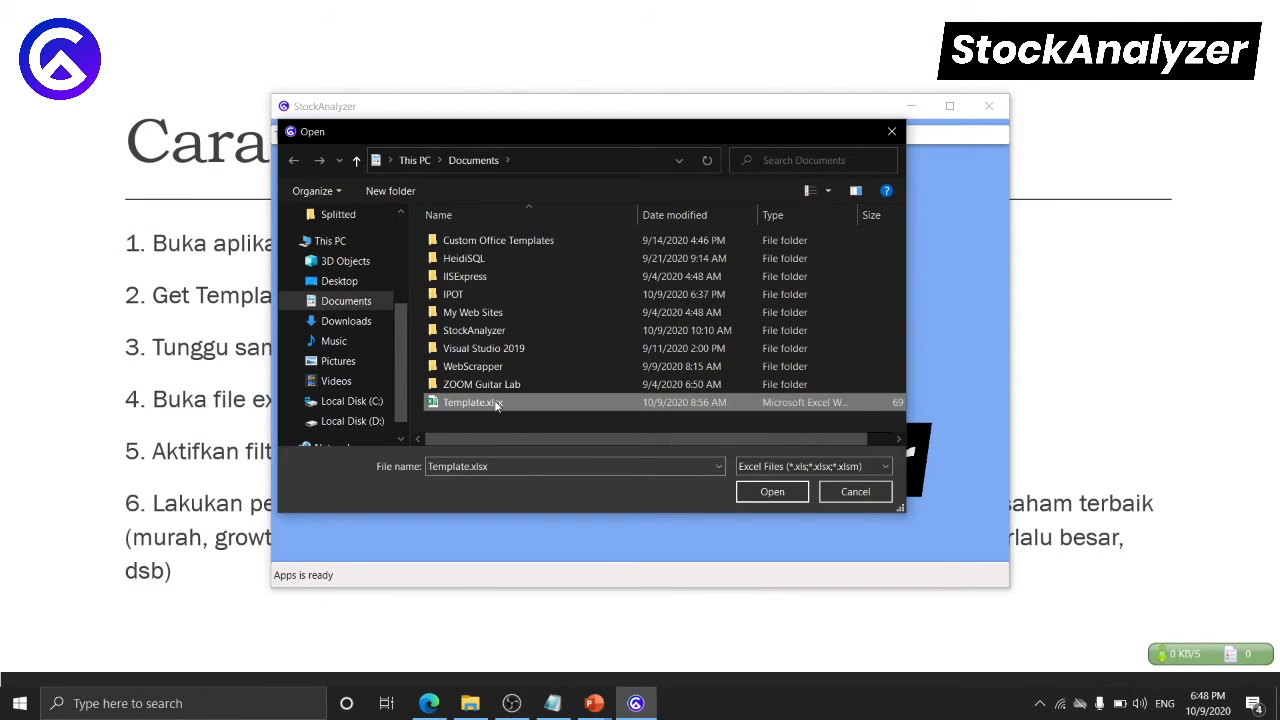
- Load Template.xlsx from the Documents folder into StockAnalyzer and process it
{"action": "double_click", "coordinate": [497, 403]}
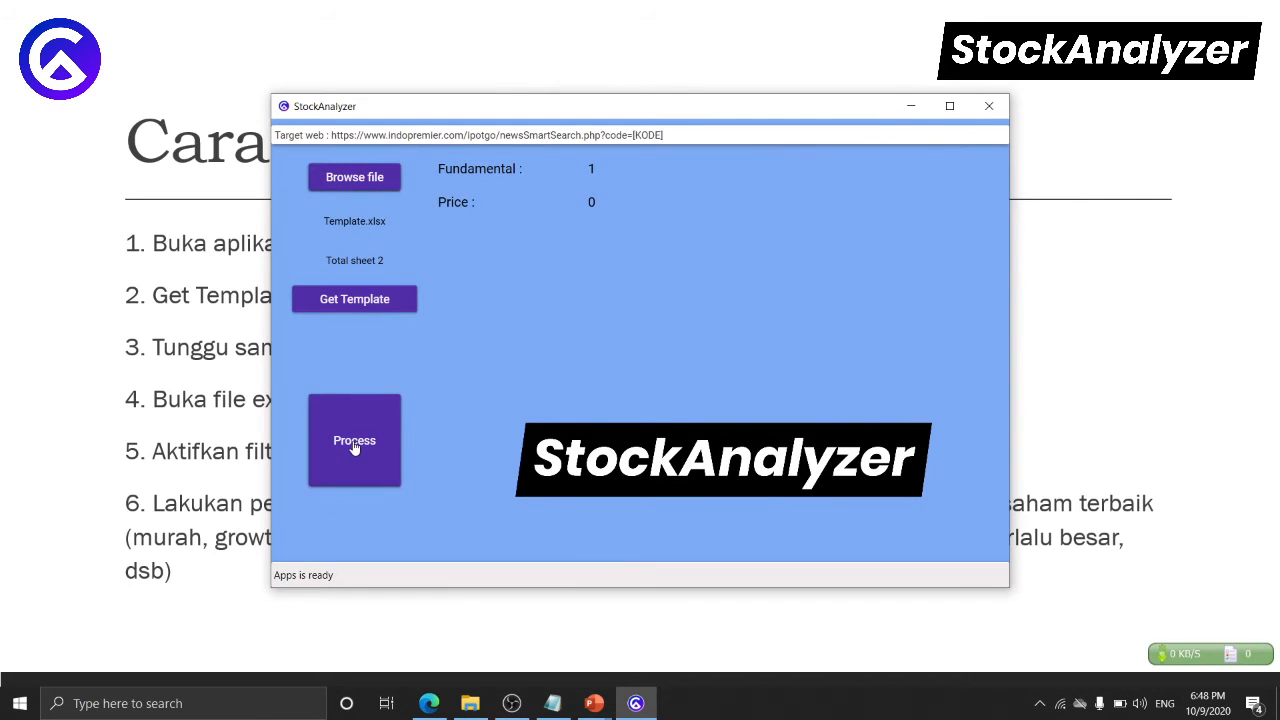
{"action": "left_click", "coordinate": [354, 447]}
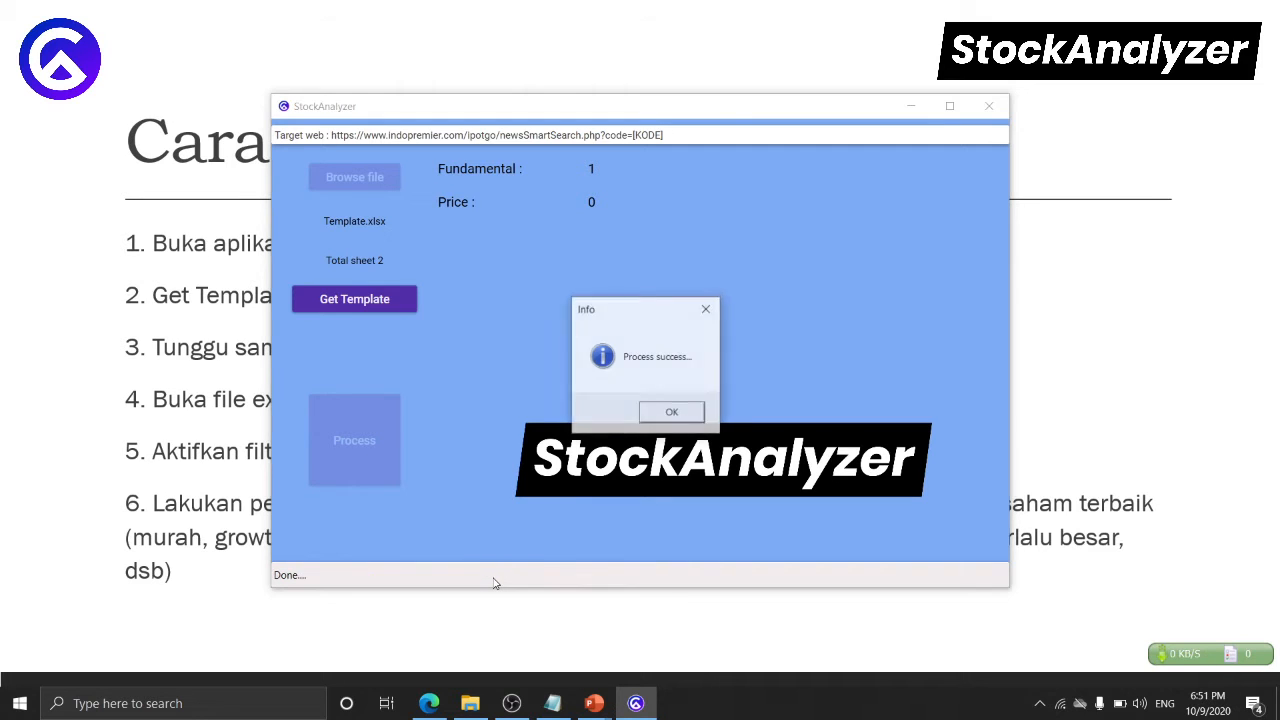
{"action": "left_click", "coordinate": [671, 412]}
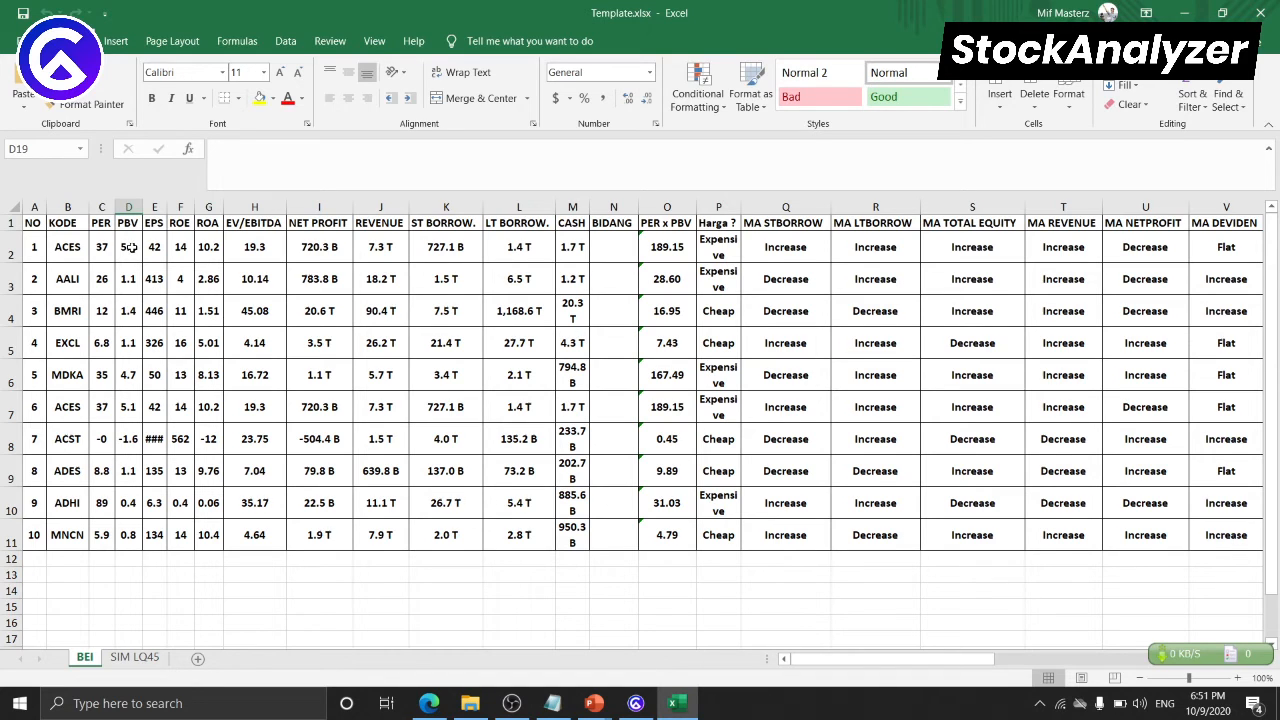
- Examine the processed BEI sheet's columns in Excel, from NO, PER, PBV and EPS through NET PROFIT and REVENUE
{"action": "left_click", "coordinate": [33, 223]}
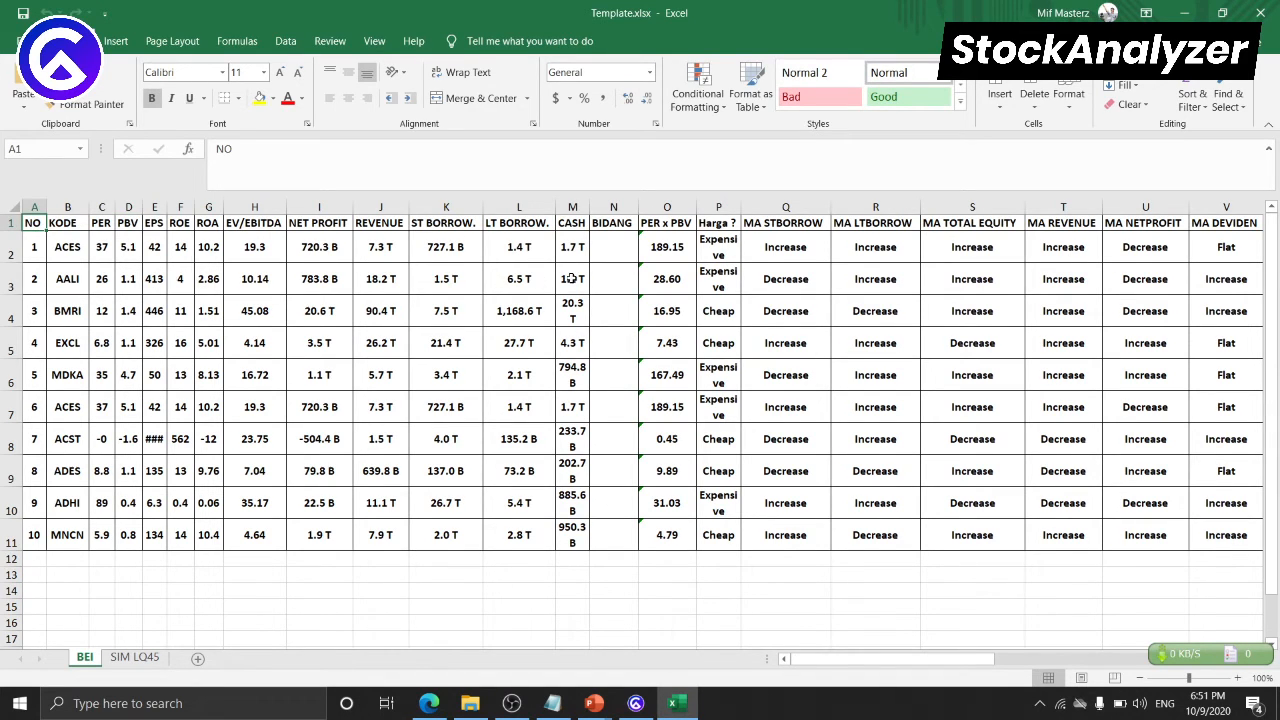
{"action": "left_click", "coordinate": [102, 224]}
{"action": "left_click", "coordinate": [135, 224]}
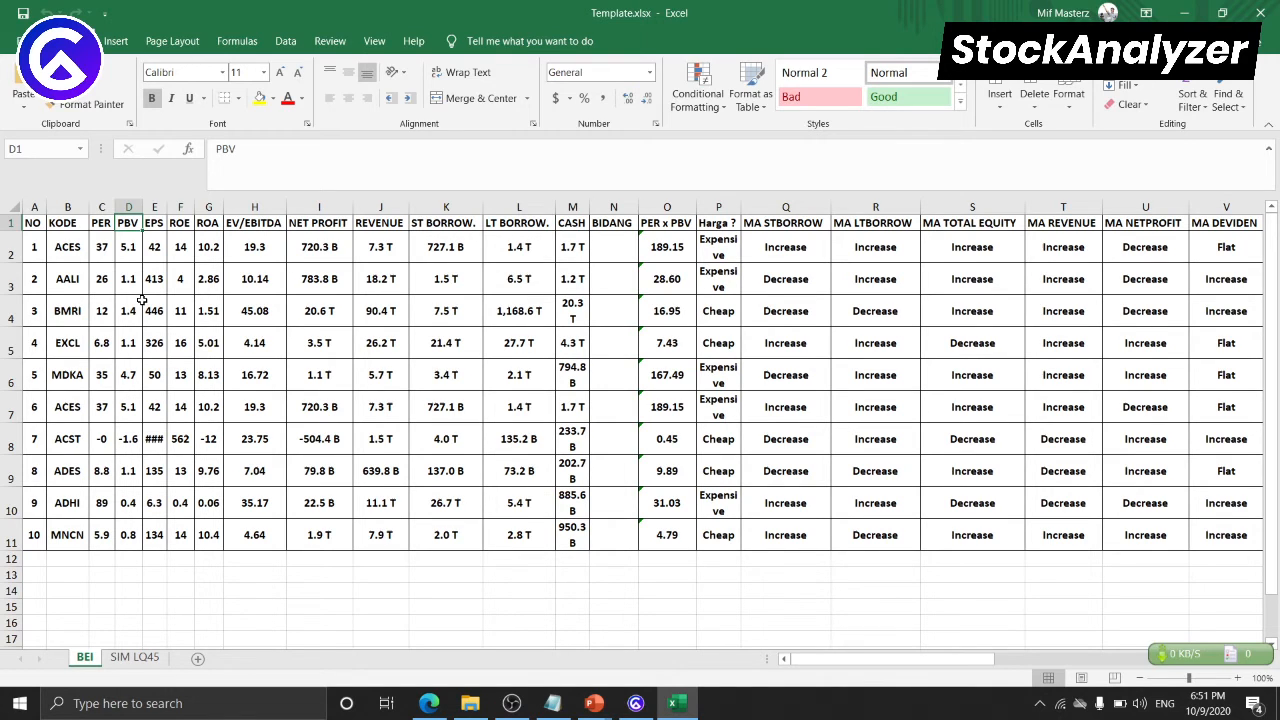
{"action": "left_click", "coordinate": [156, 222]}
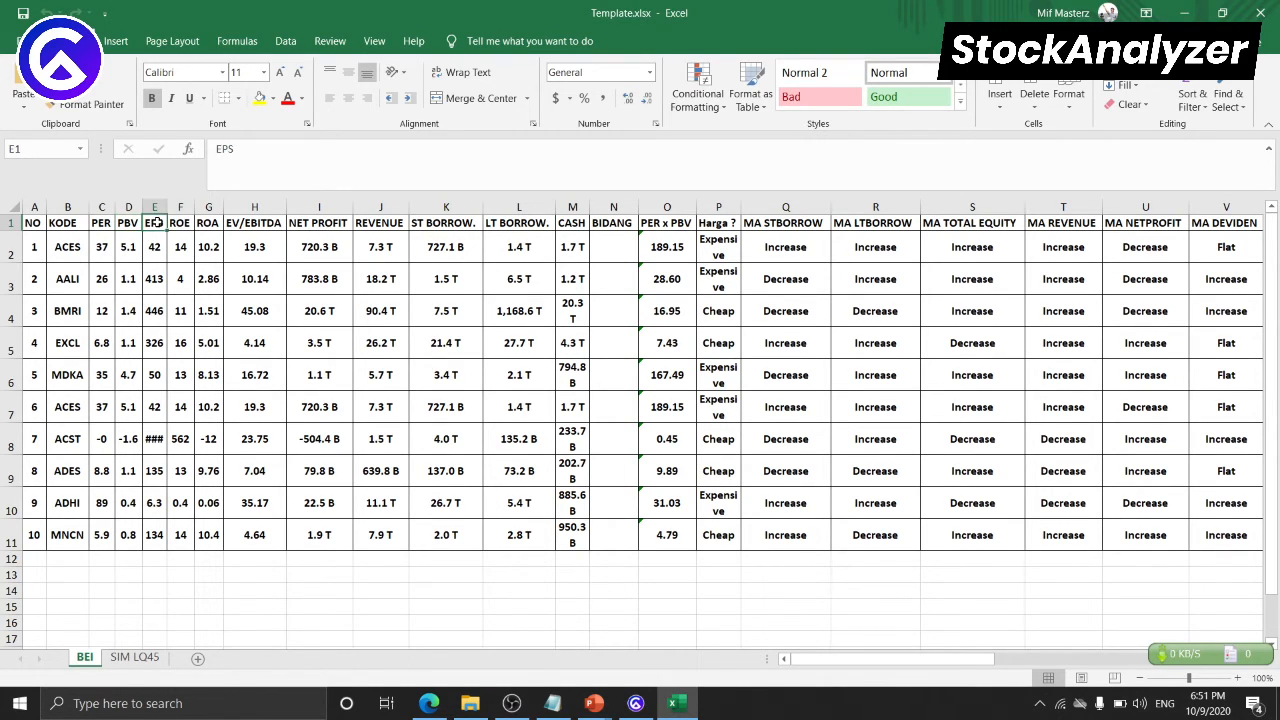
{"action": "left_click", "coordinate": [181, 226]}
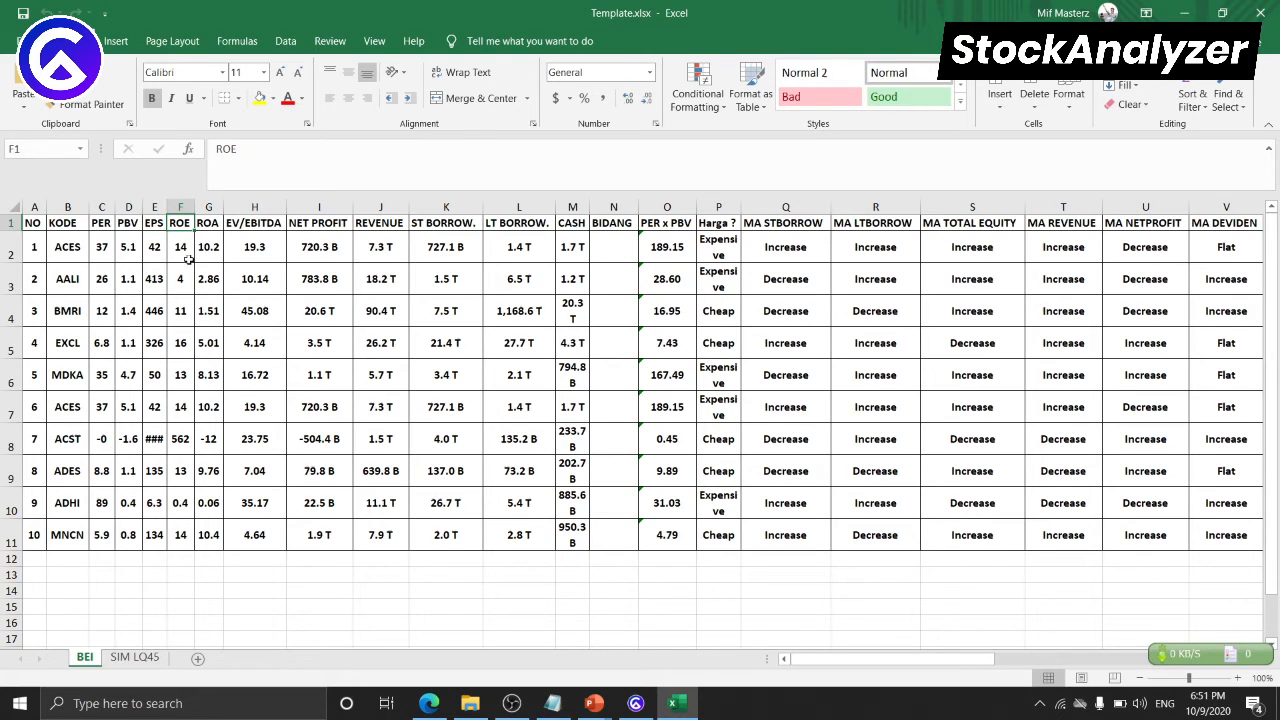
{"action": "left_click", "coordinate": [213, 226]}
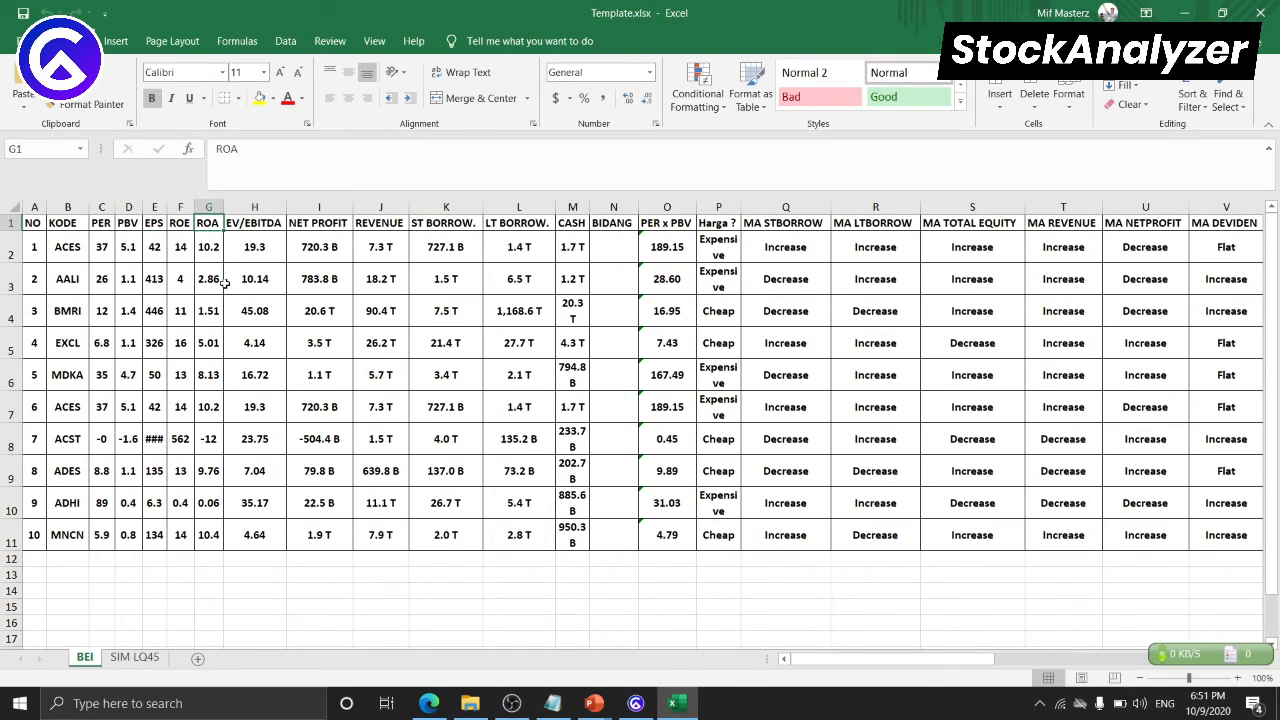
{"action": "left_click", "coordinate": [265, 224]}
{"action": "left_click", "coordinate": [305, 224]}
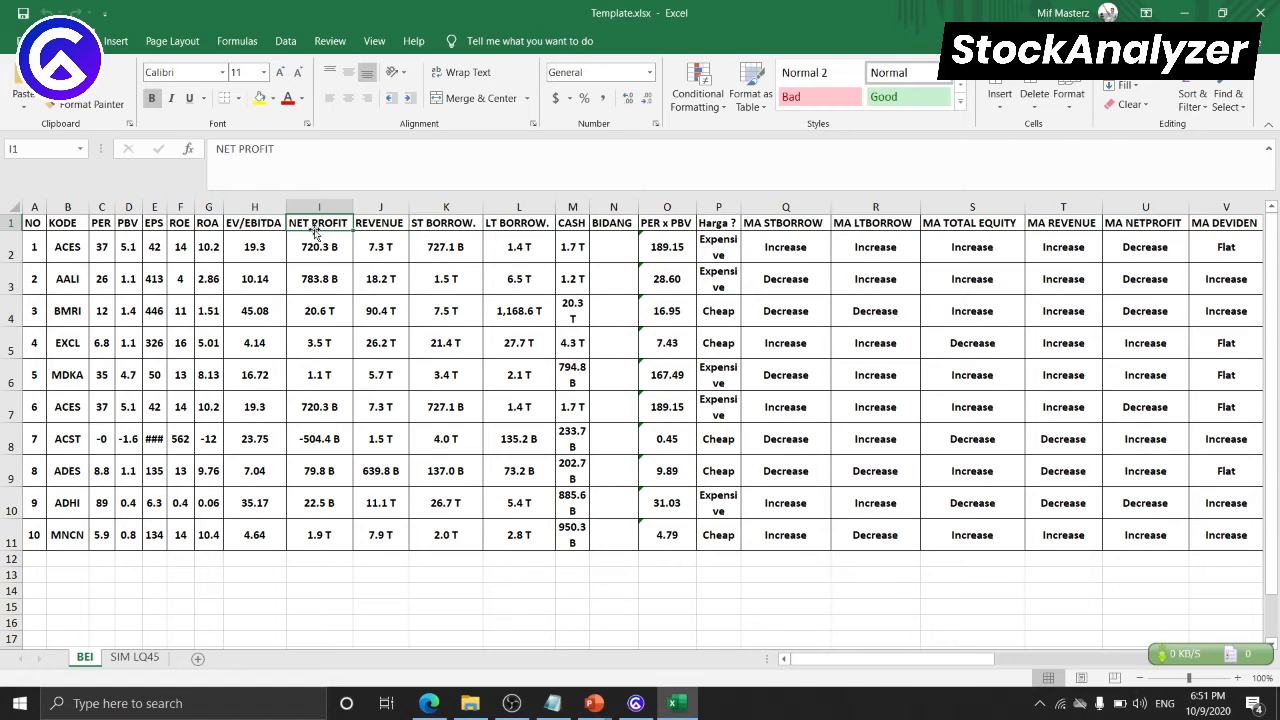
{"action": "left_click", "coordinate": [386, 226]}
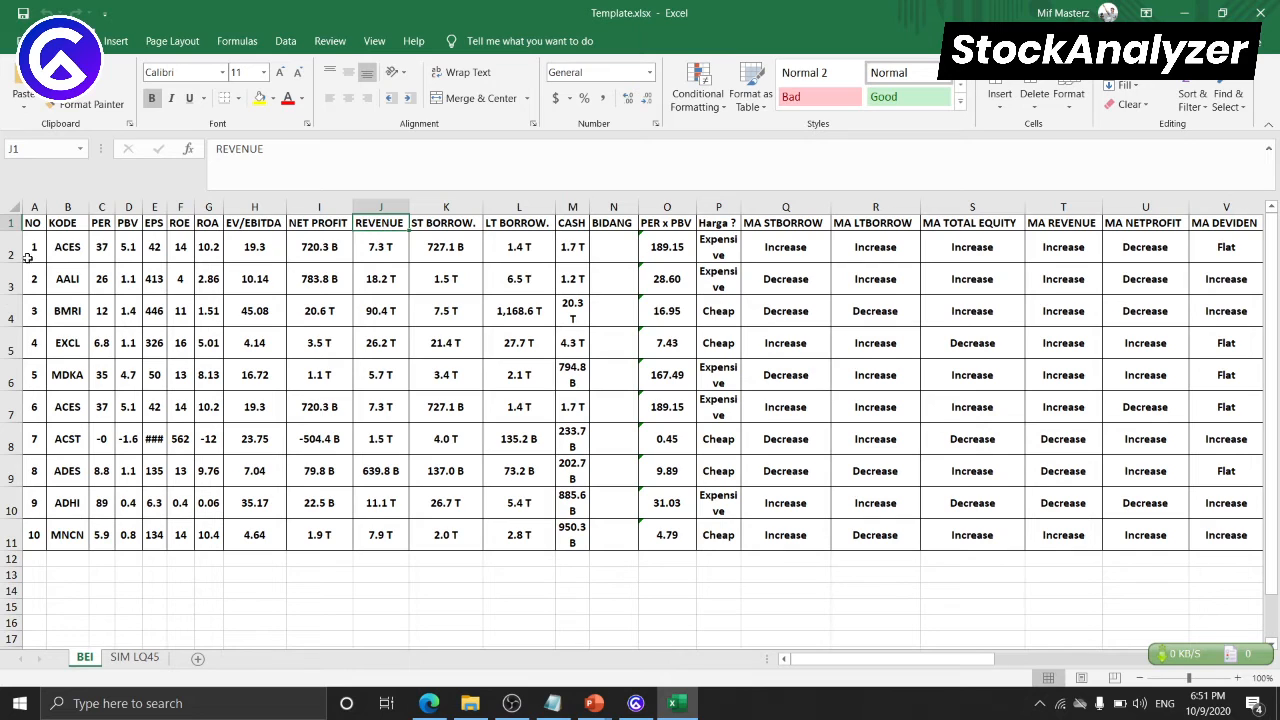
- Turn on filtering for the whole BEI header row, from NO in A1 to OTHERS in AJ1
{"action": "left_click", "coordinate": [37, 223]}
{"action": "left_click_drag", "start_coordinate": [860, 659], "coordinate": [1131, 660]}
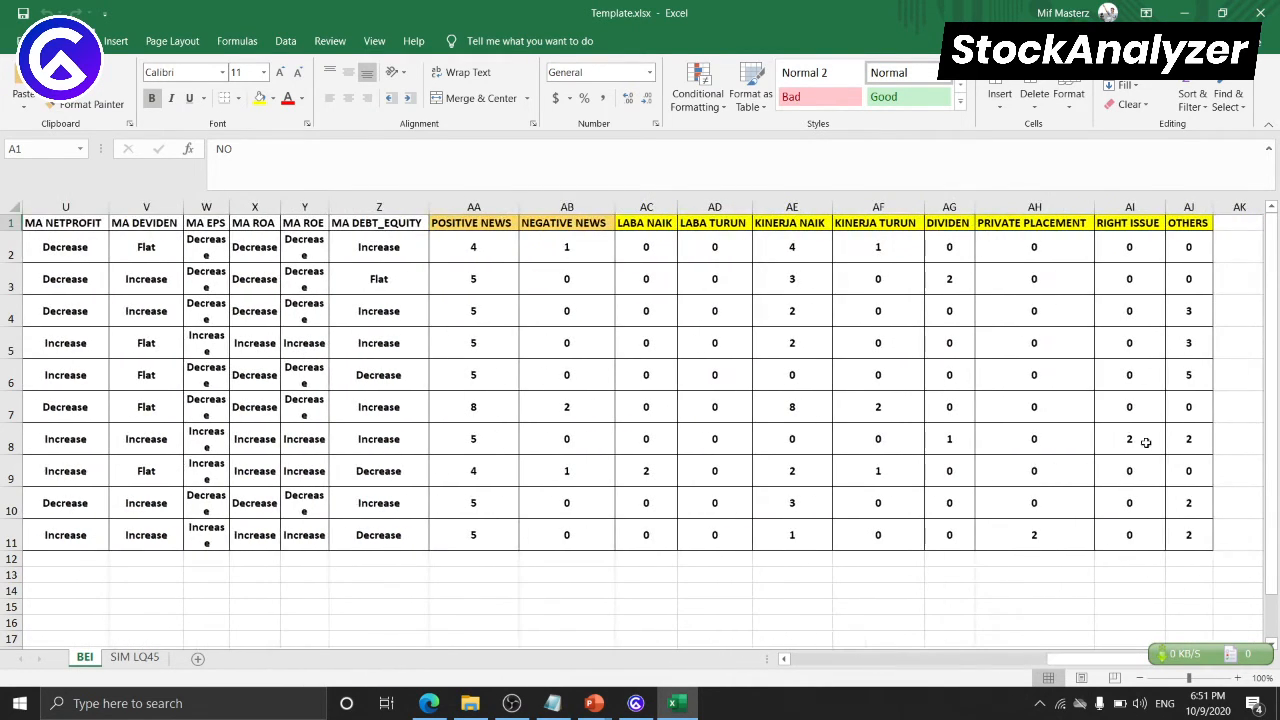
{"action": "left_click", "coordinate": [1184, 226], "text": "shift"}
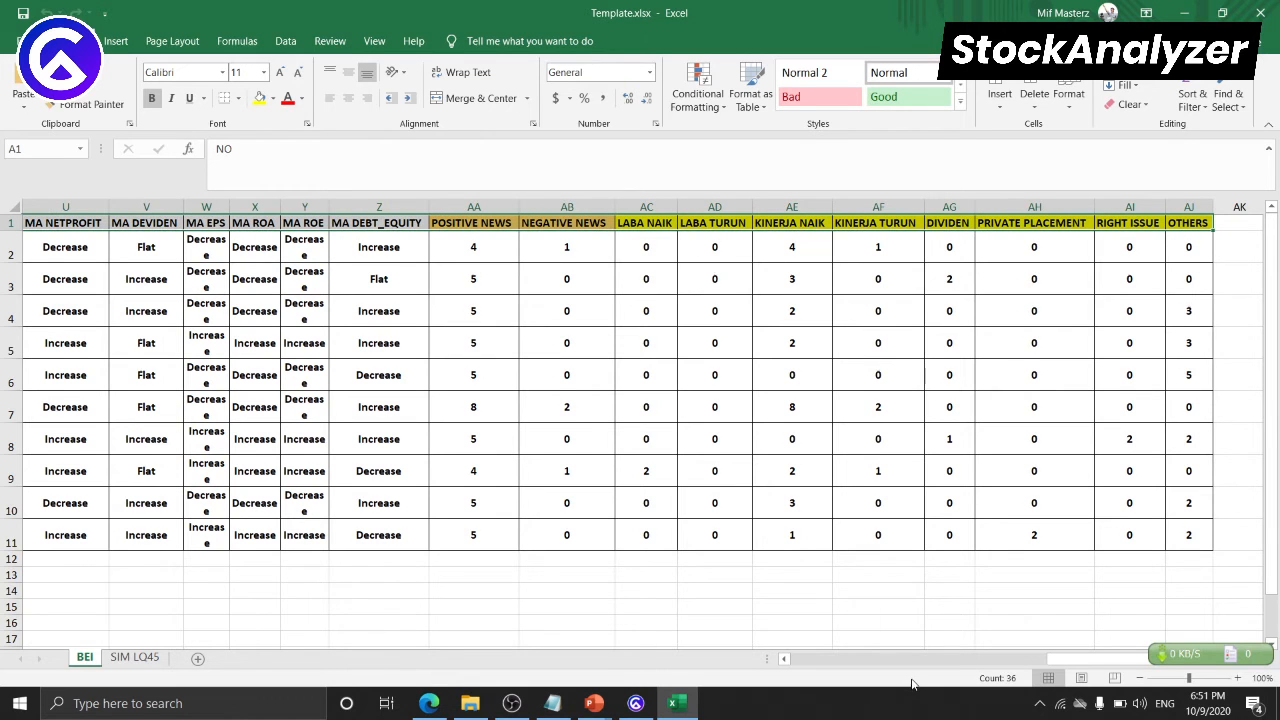
{"action": "left_click", "coordinate": [806, 664]}
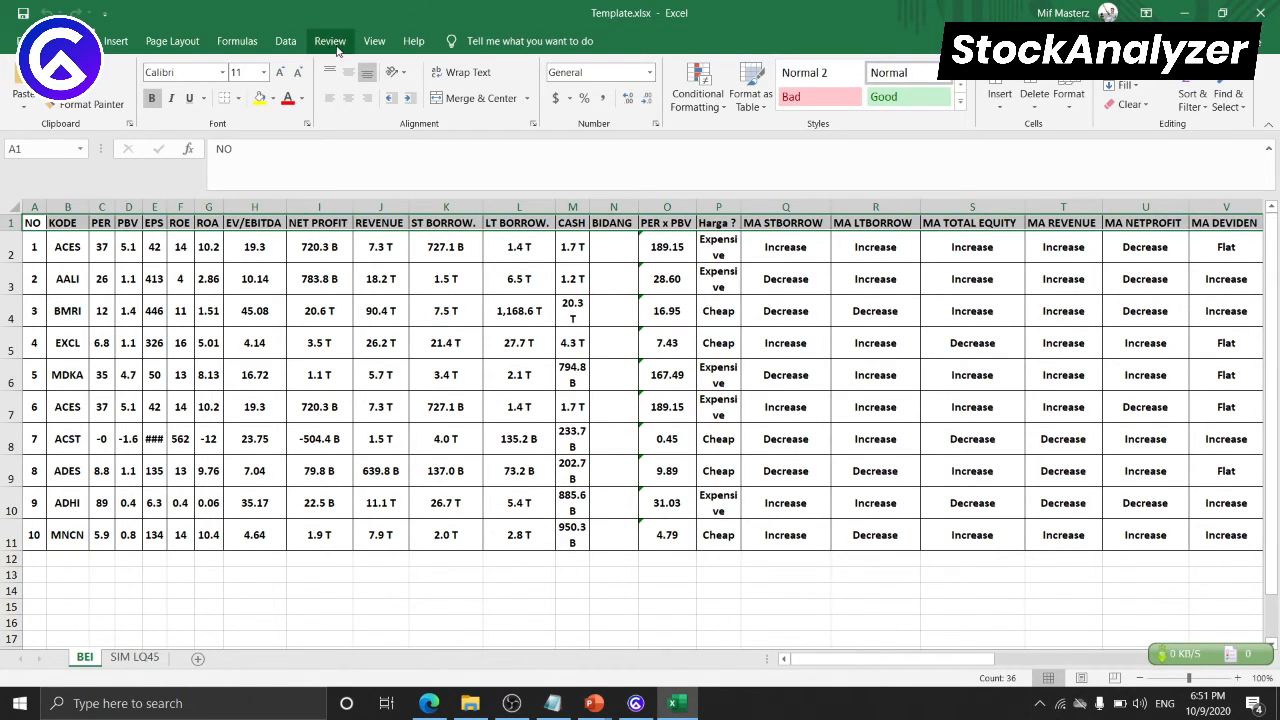
{"action": "left_click", "coordinate": [286, 44]}
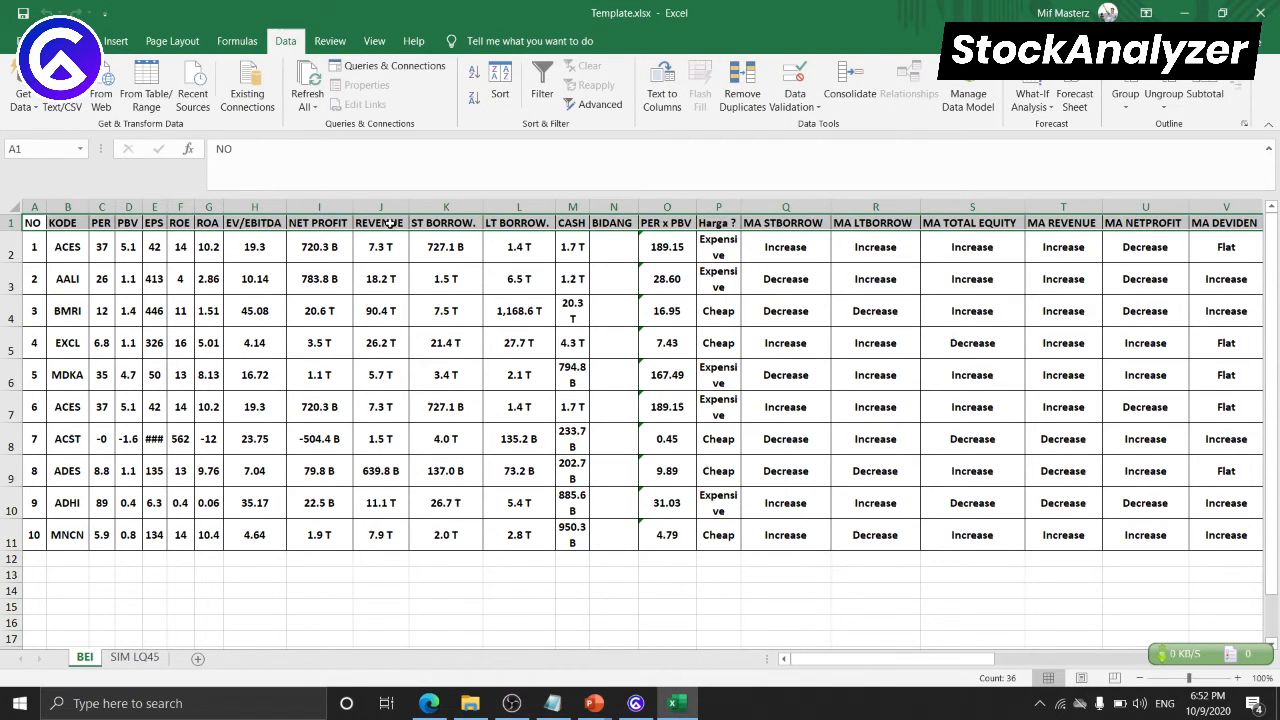
{"action": "left_click", "coordinate": [541, 85]}
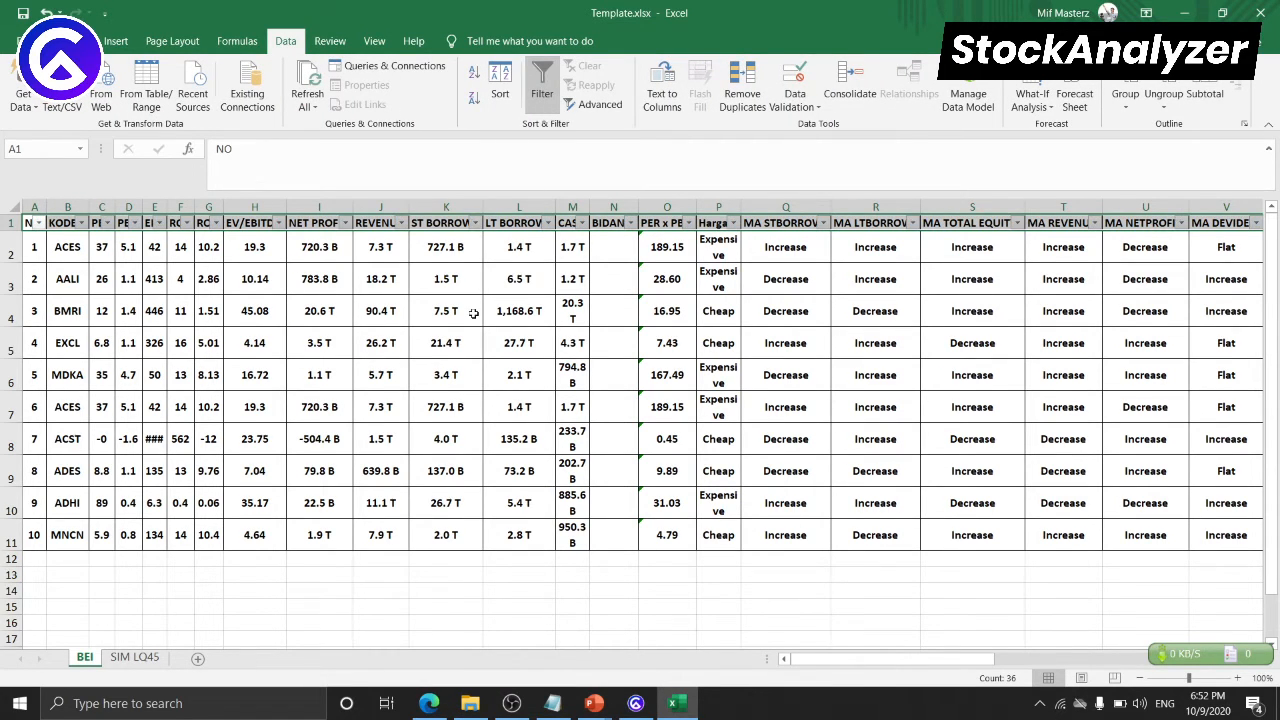
{"action": "left_click", "coordinate": [350, 343]}
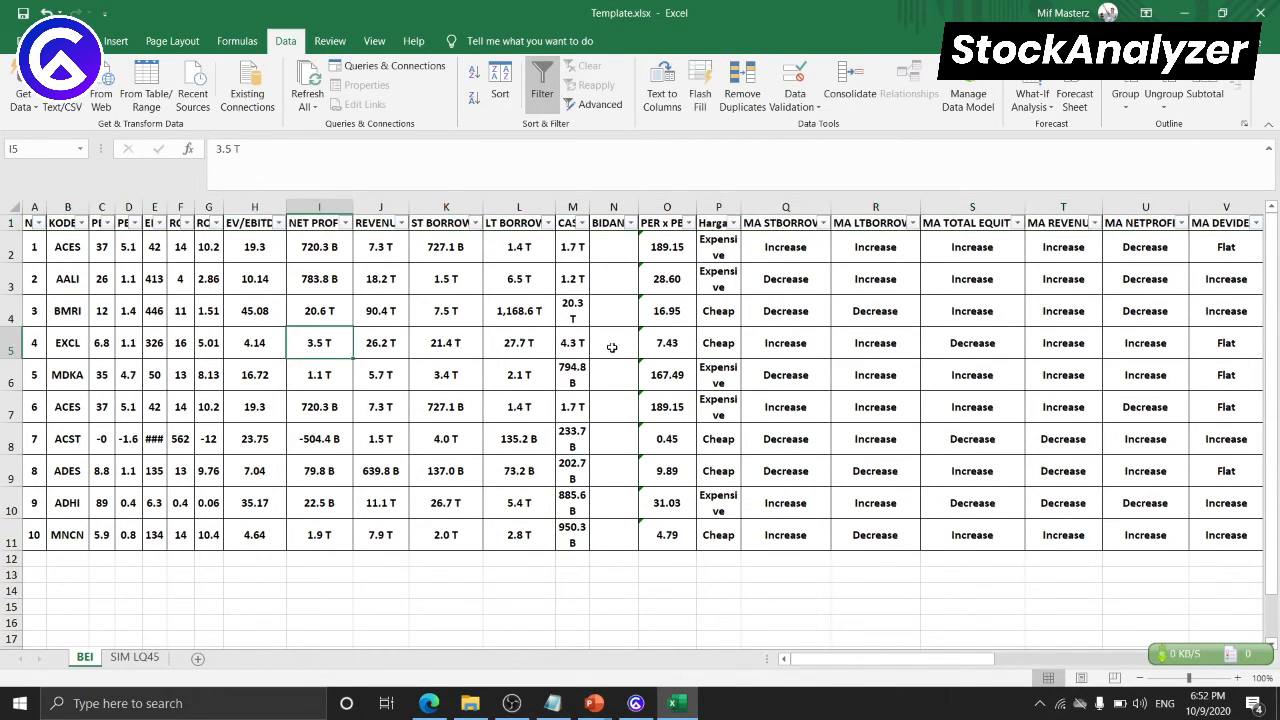
- Filter the Harga ? column to show only Cheap stocks, and widen the Harga ? and PER x PBV columns
{"action": "left_click_drag", "start_coordinate": [746, 212], "coordinate": [788, 212]}
{"action": "left_click", "coordinate": [779, 223]}
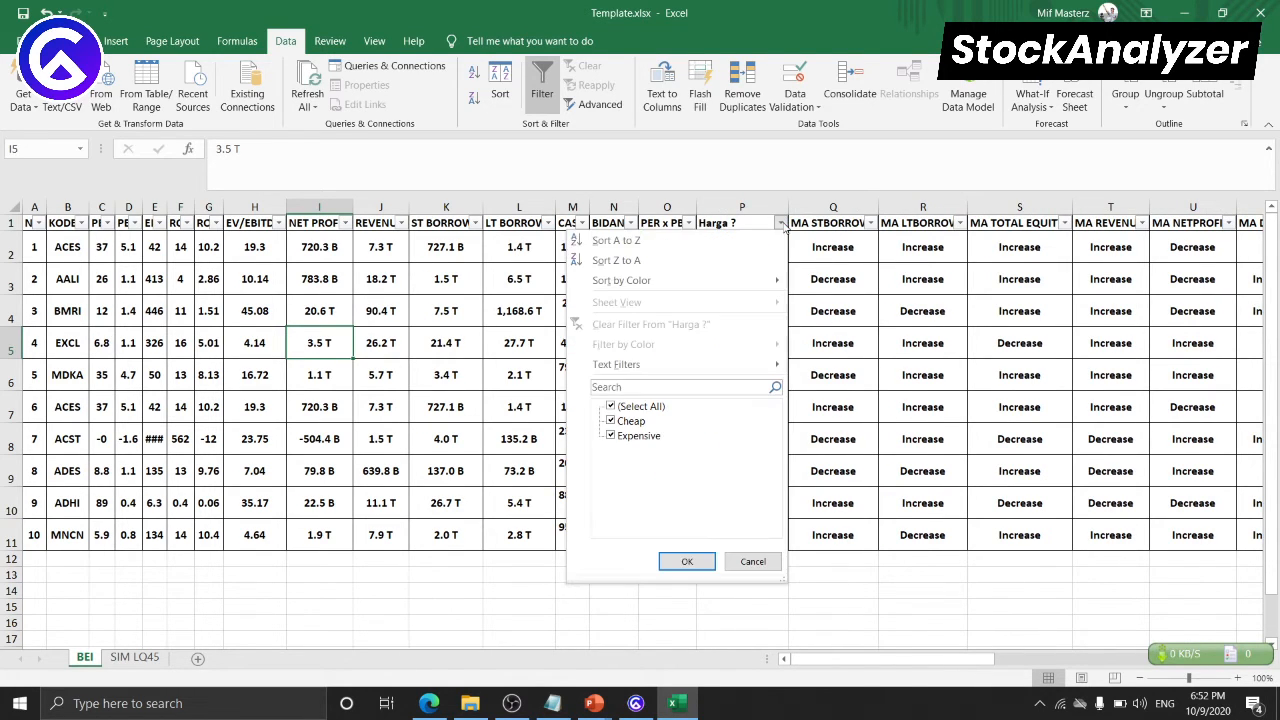
{"action": "left_click", "coordinate": [636, 407]}
{"action": "left_click", "coordinate": [638, 436]}
{"action": "left_click", "coordinate": [637, 424]}
{"action": "left_click", "coordinate": [642, 437]}
{"action": "left_click", "coordinate": [689, 563]}
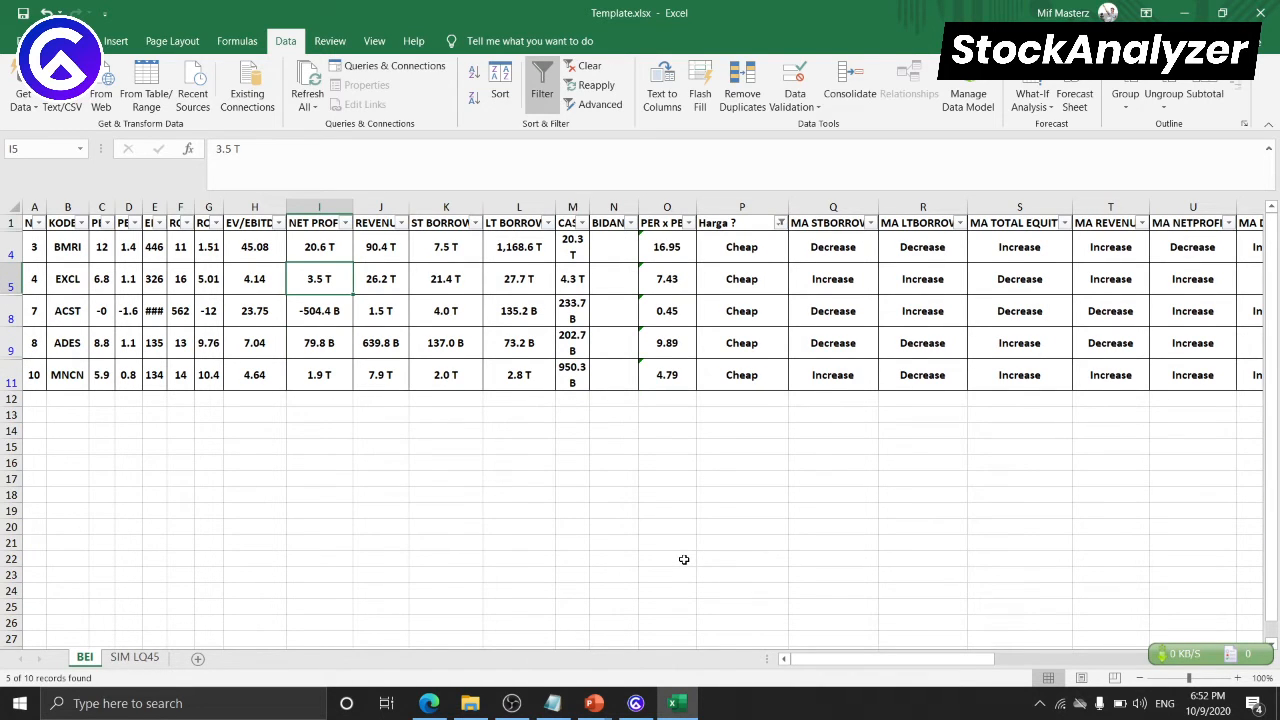
{"action": "left_click_drag", "start_coordinate": [696, 212], "coordinate": [716, 212]}
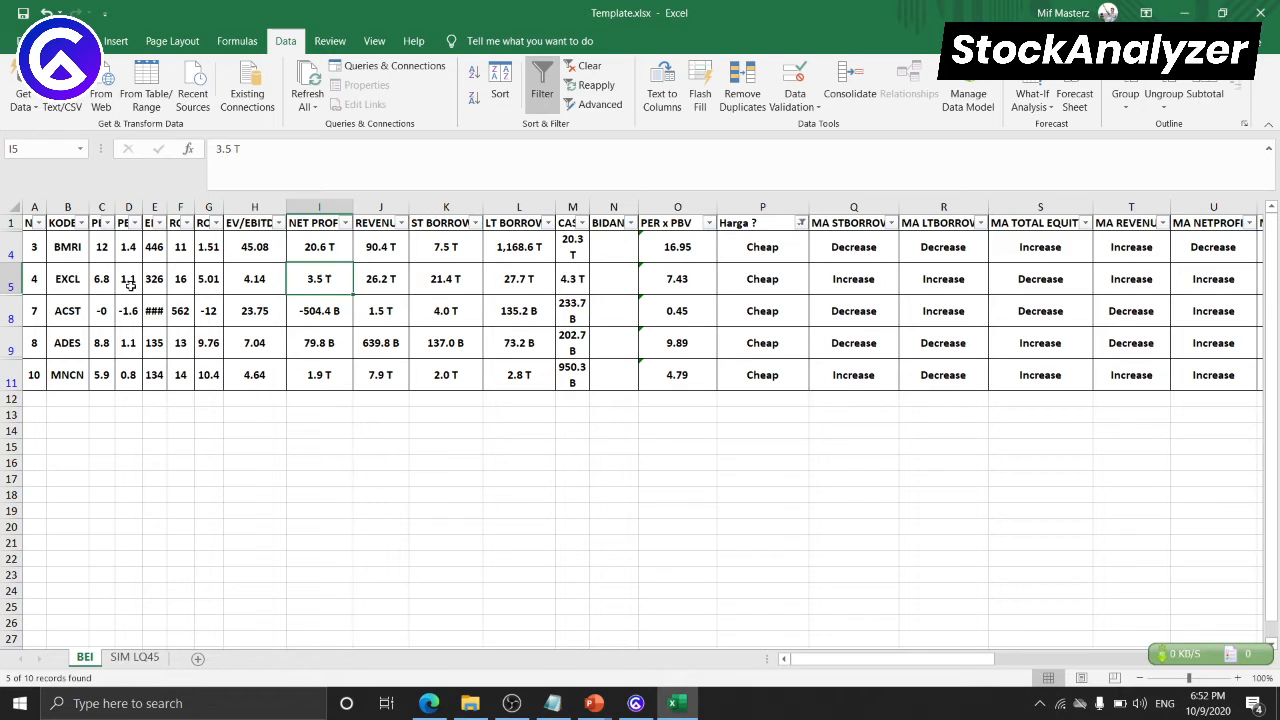
- Widen the PER column and filter it to values greater than 0
{"action": "left_click_drag", "start_coordinate": [113, 210], "coordinate": [133, 210]}
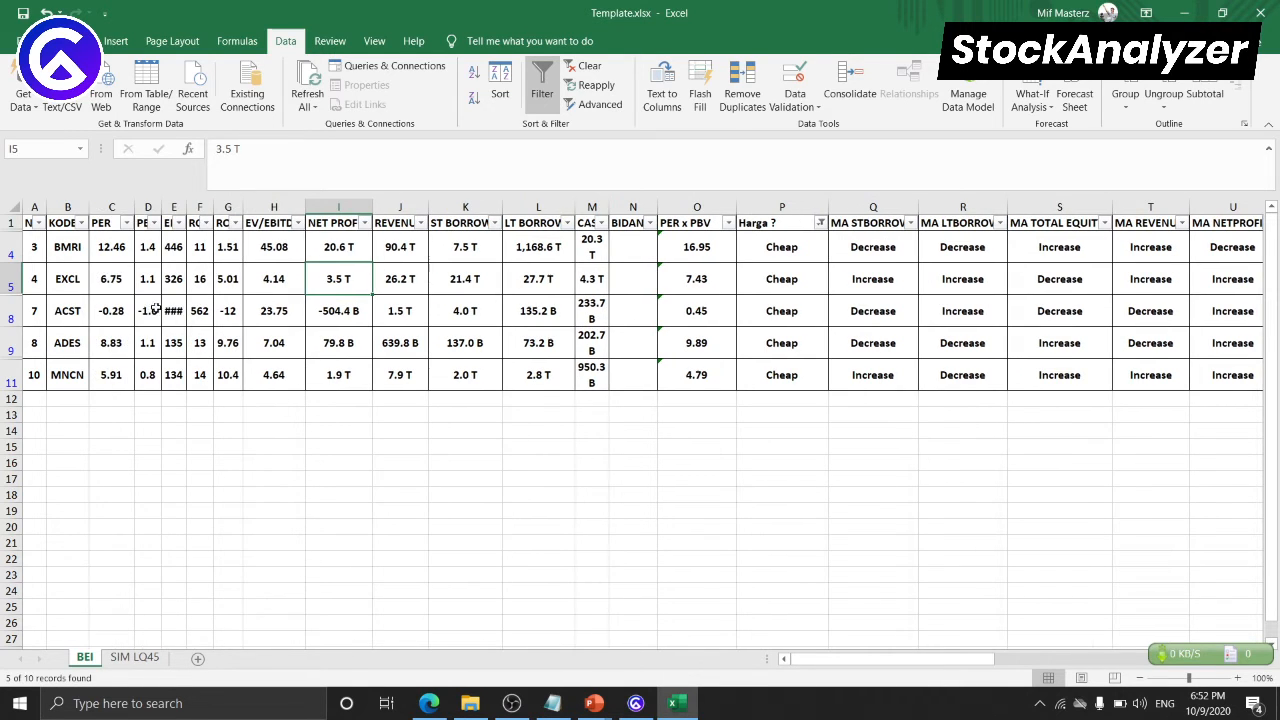
{"action": "left_click", "coordinate": [128, 223]}
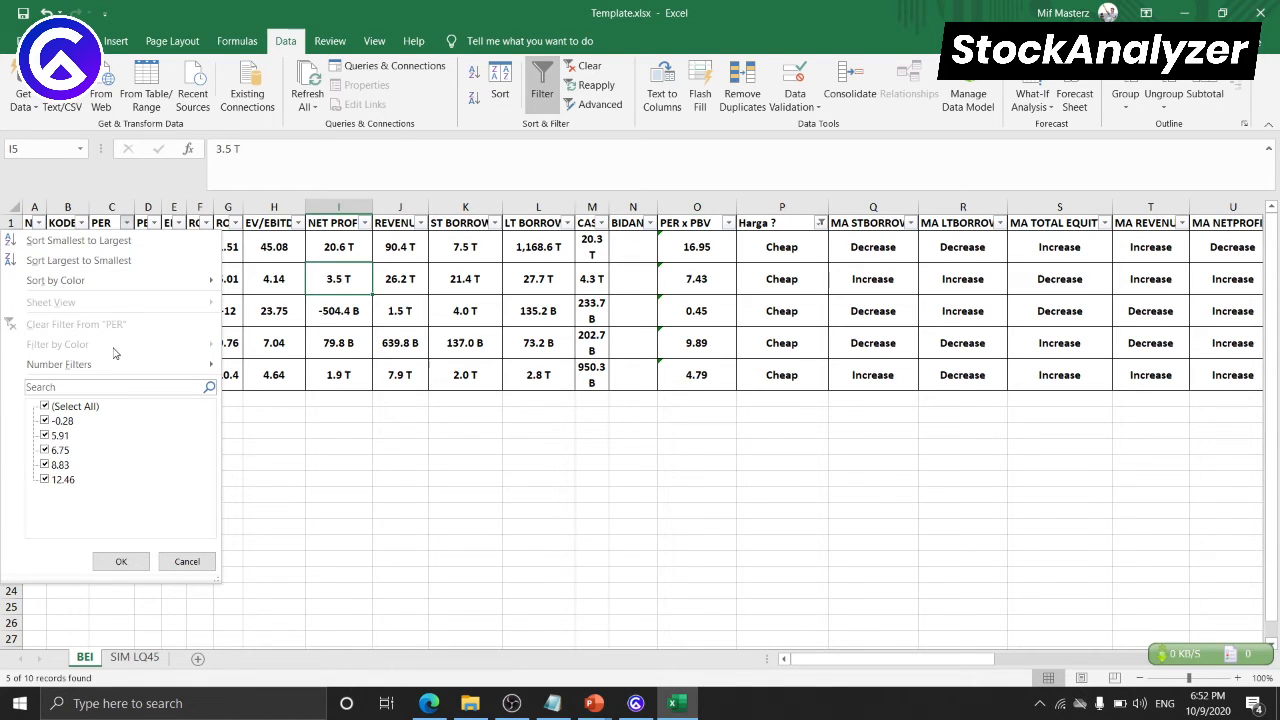
{"action": "mouse_move", "coordinate": [115, 366]}
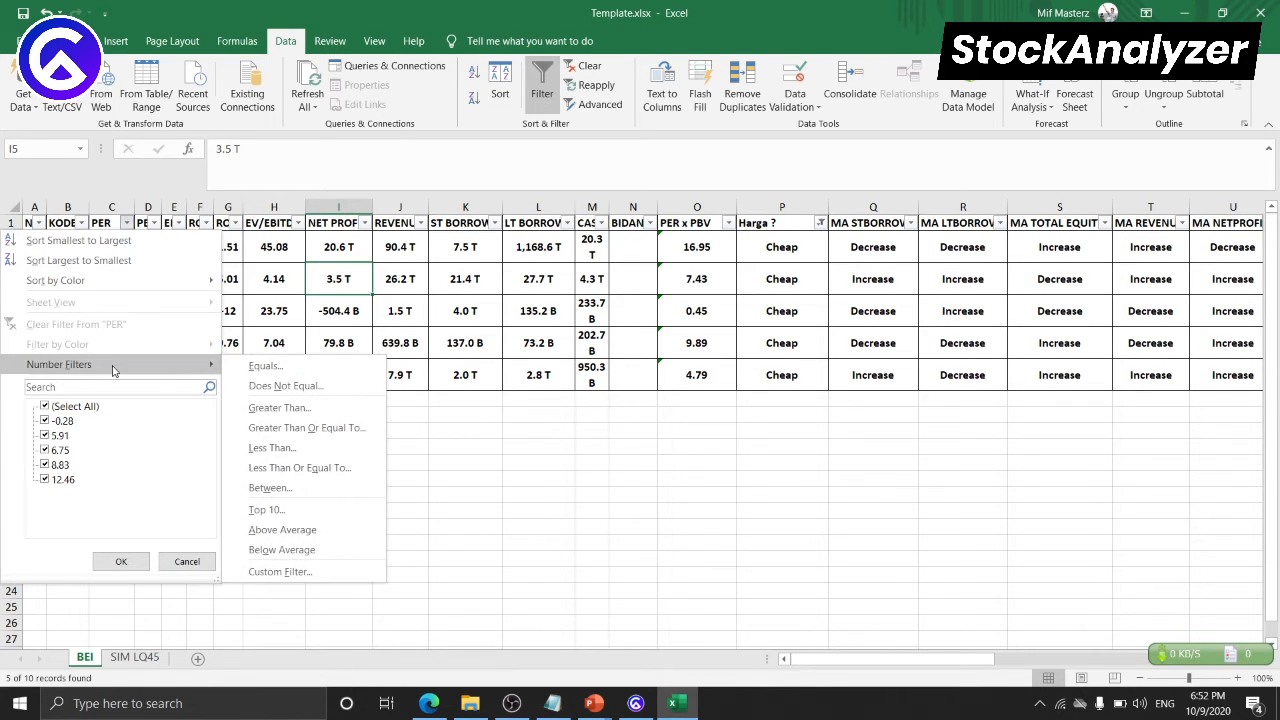
{"action": "left_click", "coordinate": [333, 409]}
{"action": "type", "text": "0"}
{"action": "left_click", "coordinate": [853, 412]}
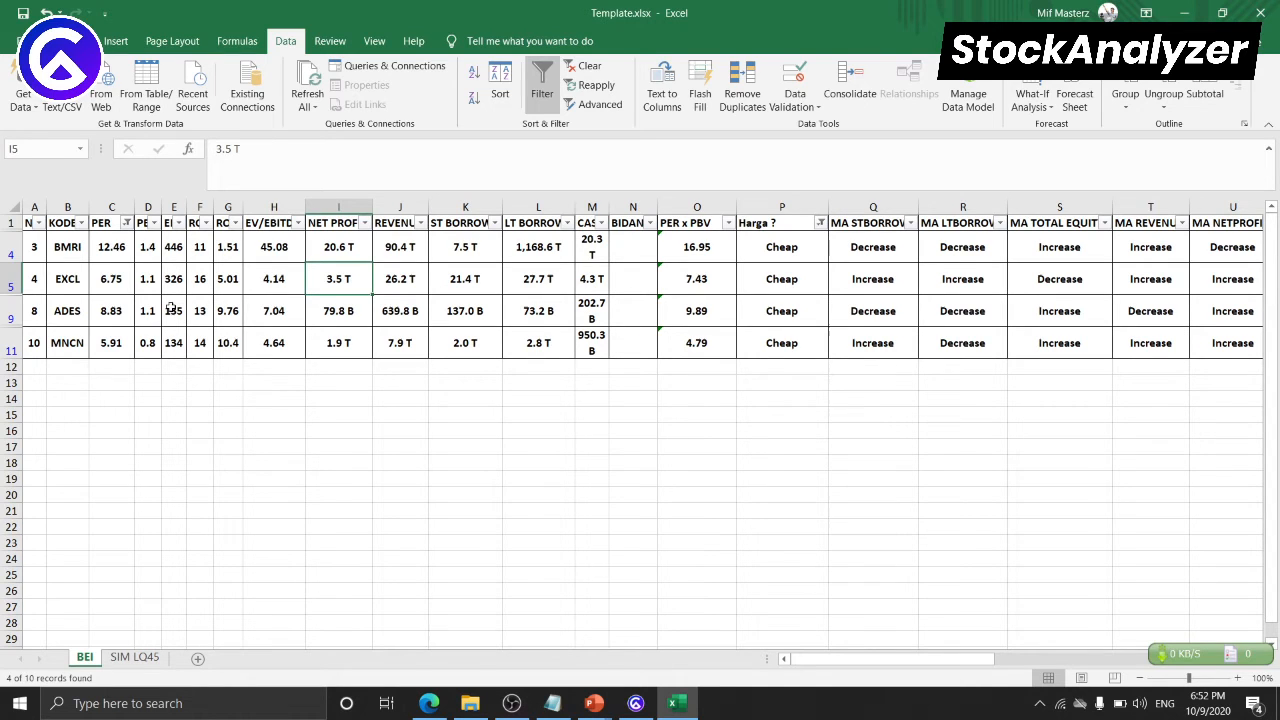
- Autofit the widths of the KODE, PBV, EPS, ROE, ROA and NET PROFIT columns
{"action": "double_click", "coordinate": [161, 207]}
{"action": "left_click_drag", "start_coordinate": [200, 207], "coordinate": [200, 207]}
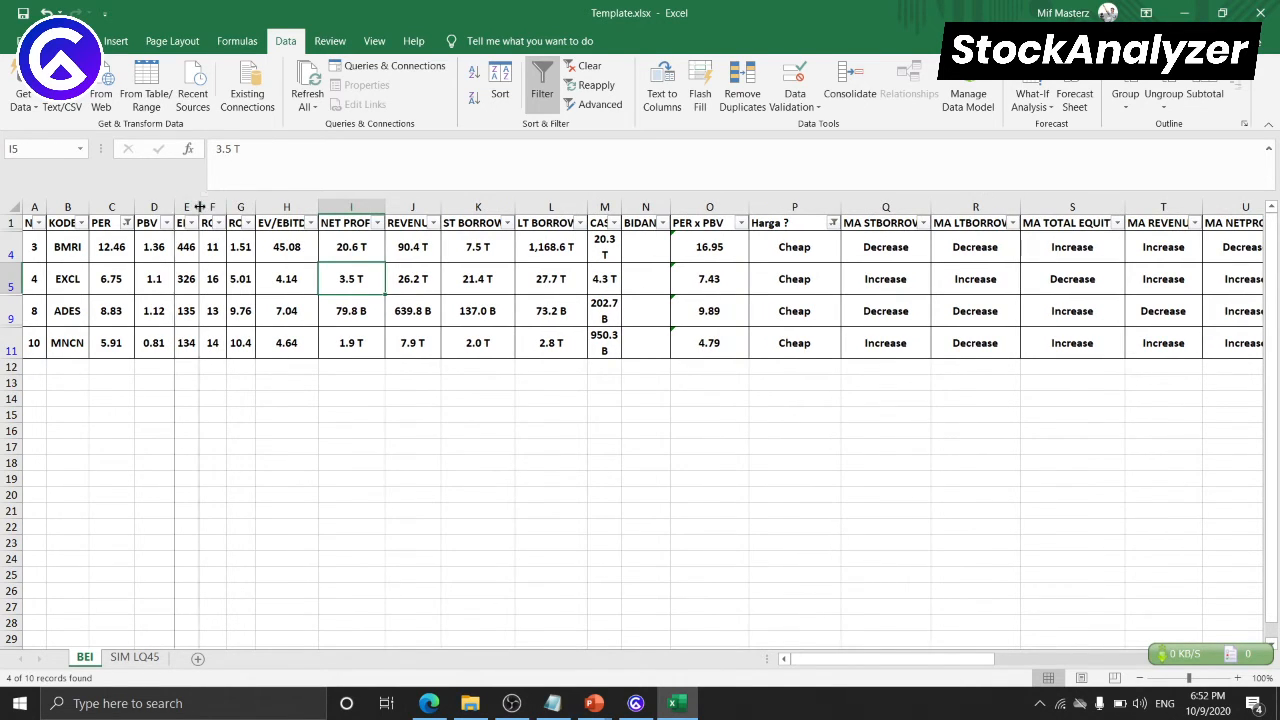
{"action": "double_click", "coordinate": [200, 207]}
{"action": "double_click", "coordinate": [247, 207]}
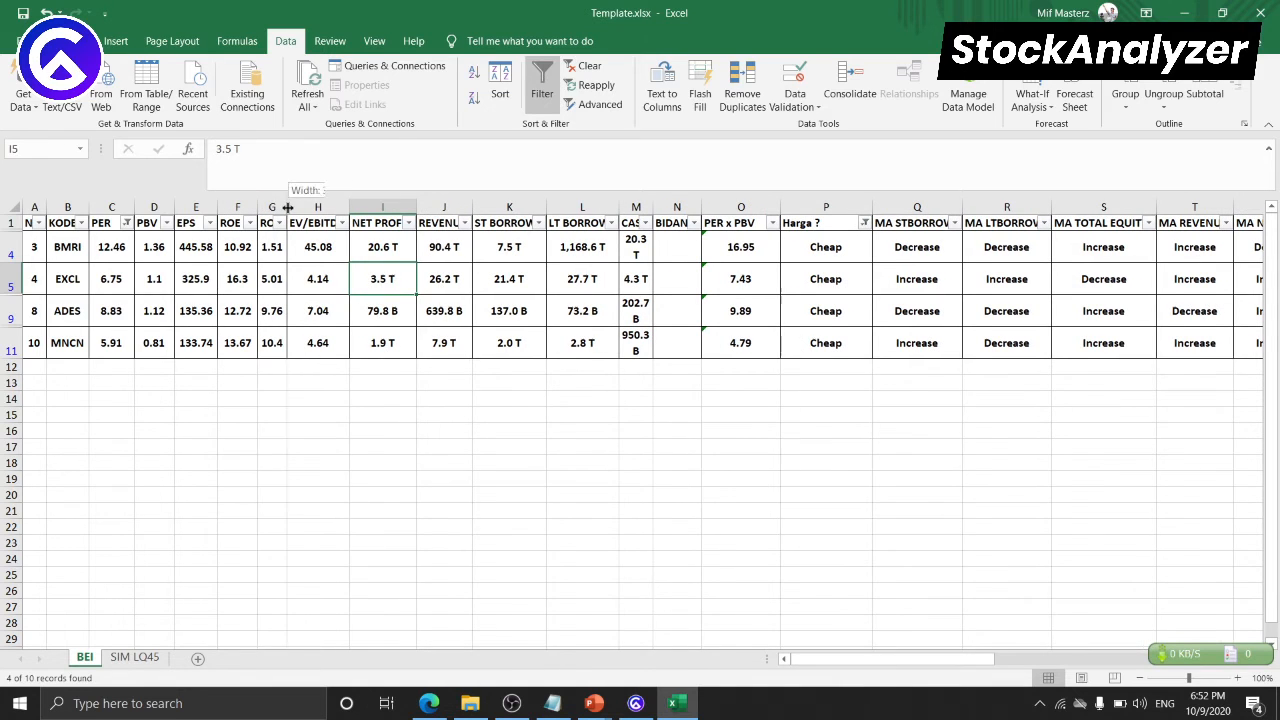
{"action": "double_click", "coordinate": [287, 207]}
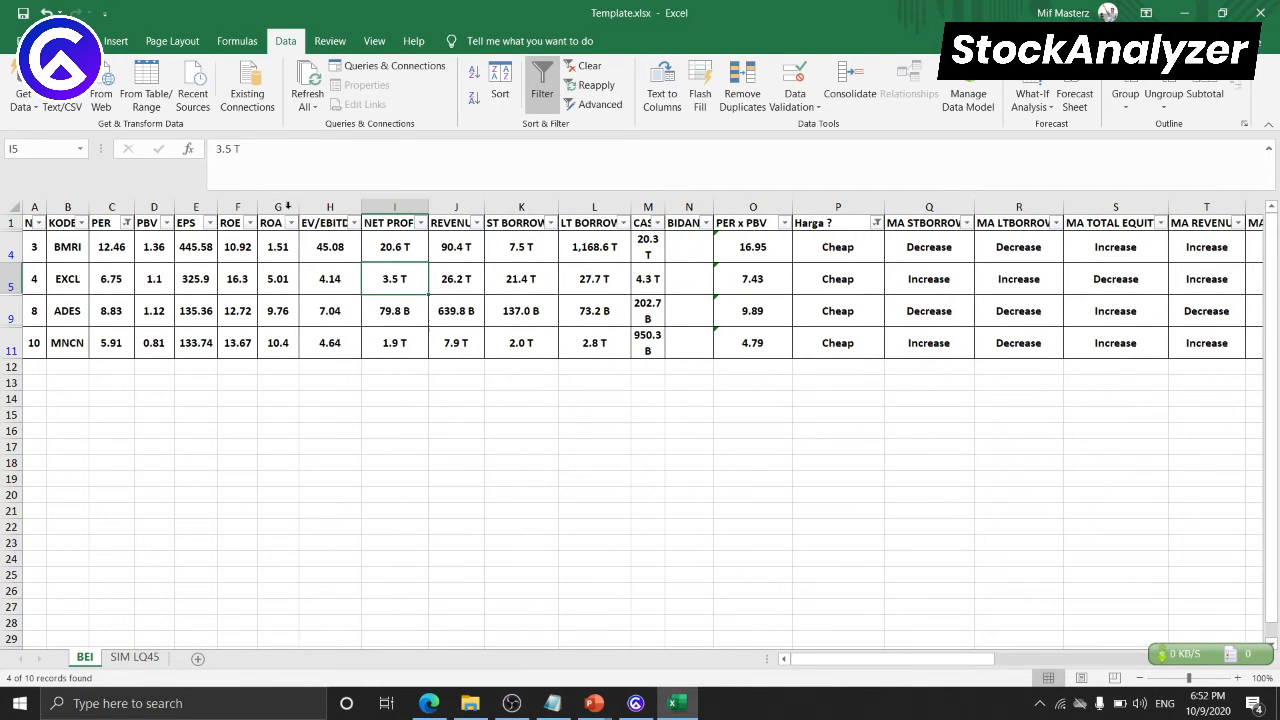
{"action": "double_click", "coordinate": [91, 207]}
{"action": "double_click", "coordinate": [434, 207]}
{"action": "left_click", "coordinate": [388, 455]}
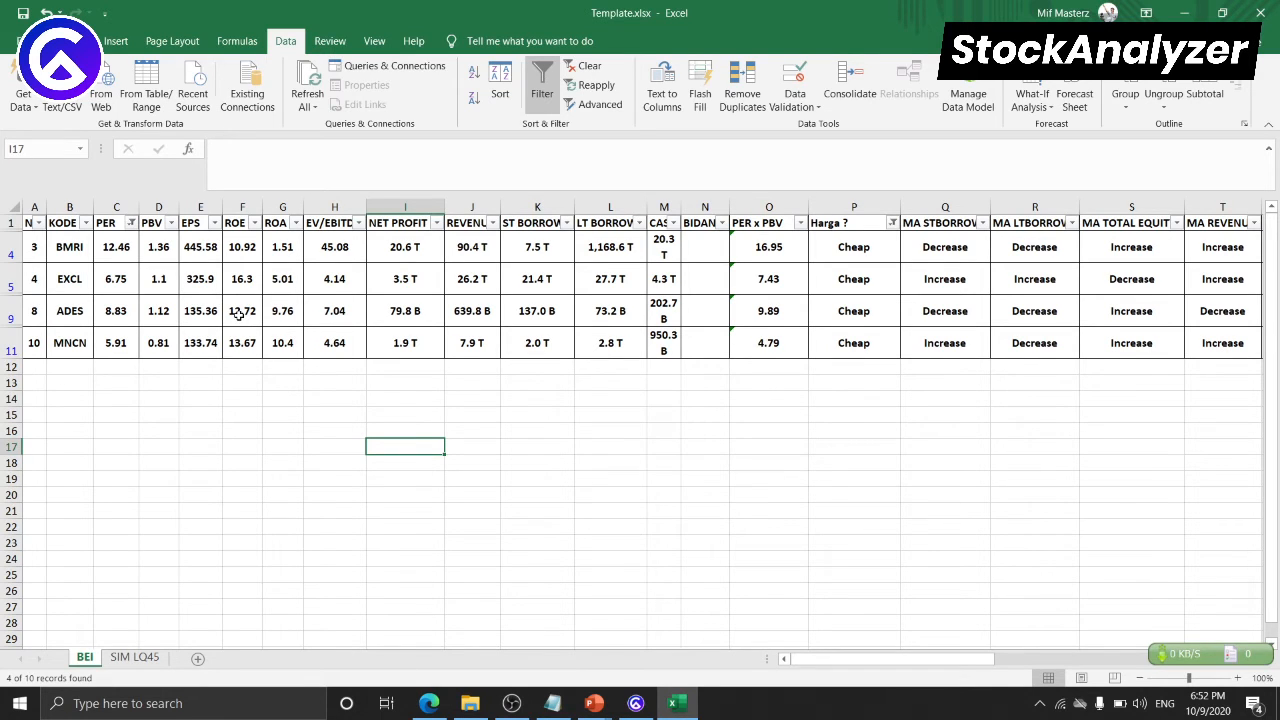
- Sort the filtered stocks by EPS from largest to smallest
{"action": "left_click", "coordinate": [214, 223]}
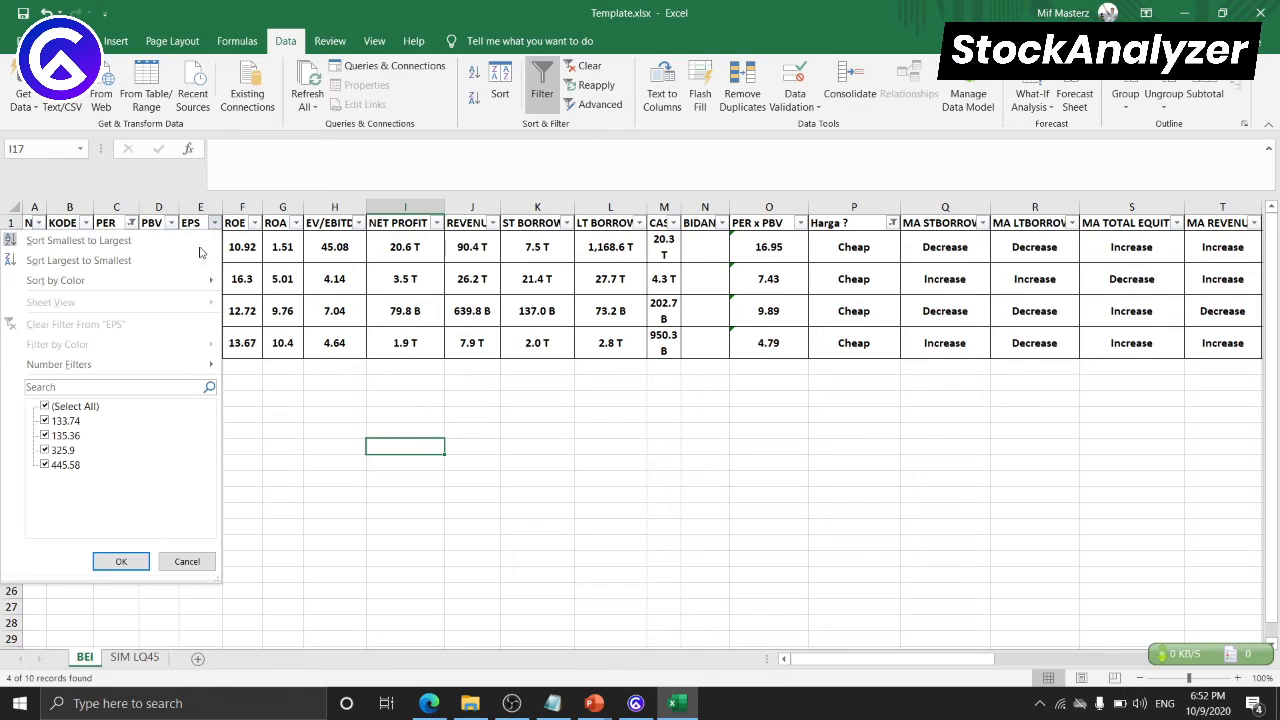
{"action": "left_click", "coordinate": [135, 260]}
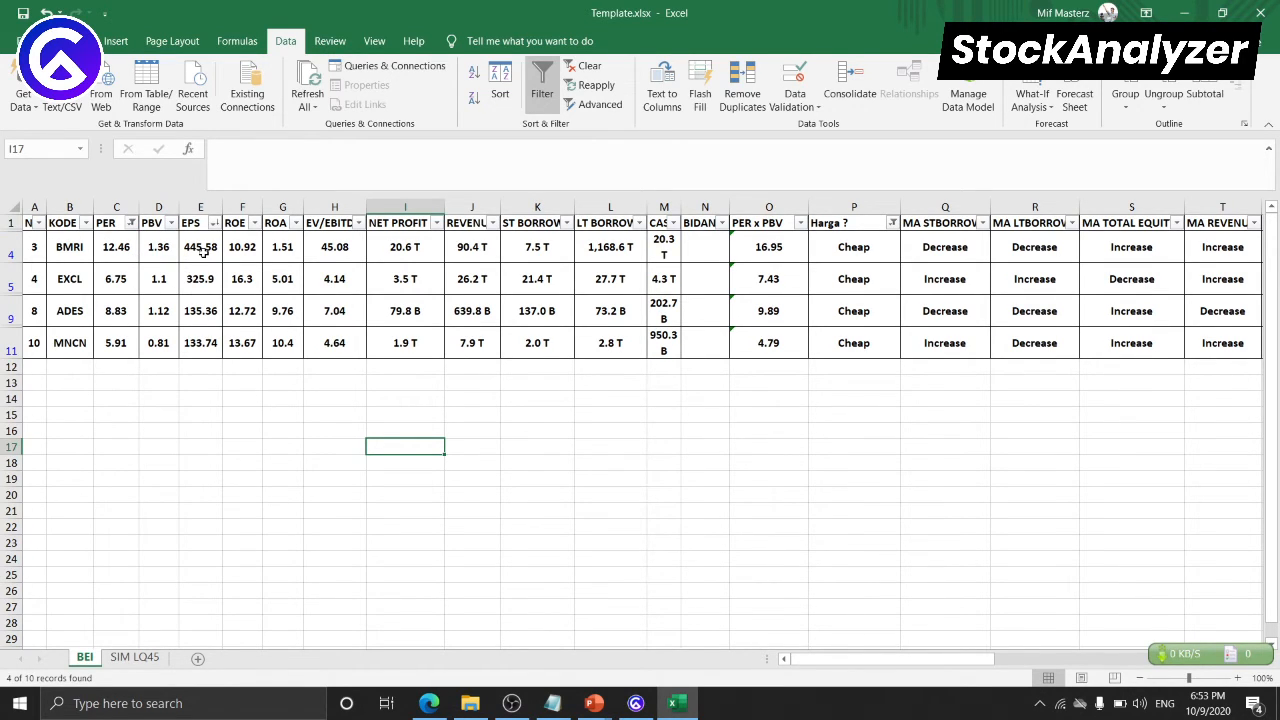
- Review the codes of the filtered stocks in the KODE column, from BMRI down to MNCN
{"action": "left_click", "coordinate": [70, 252]}
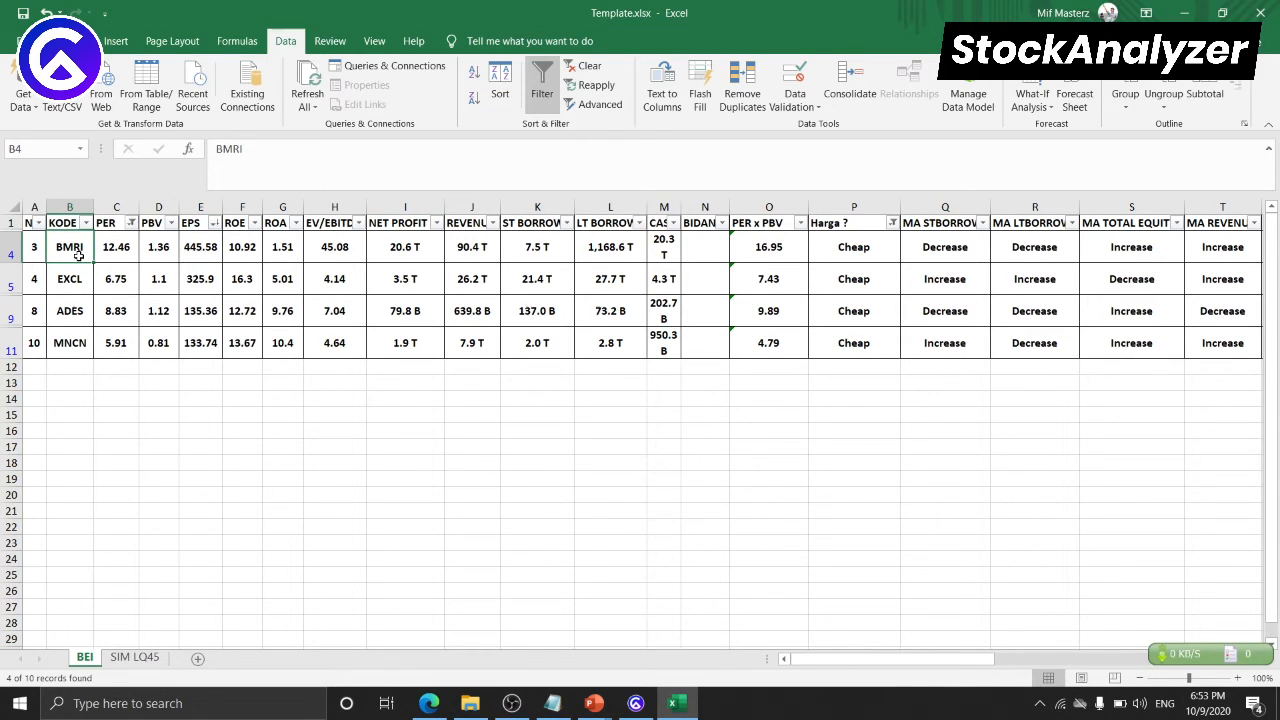
{"action": "left_click", "coordinate": [80, 288]}
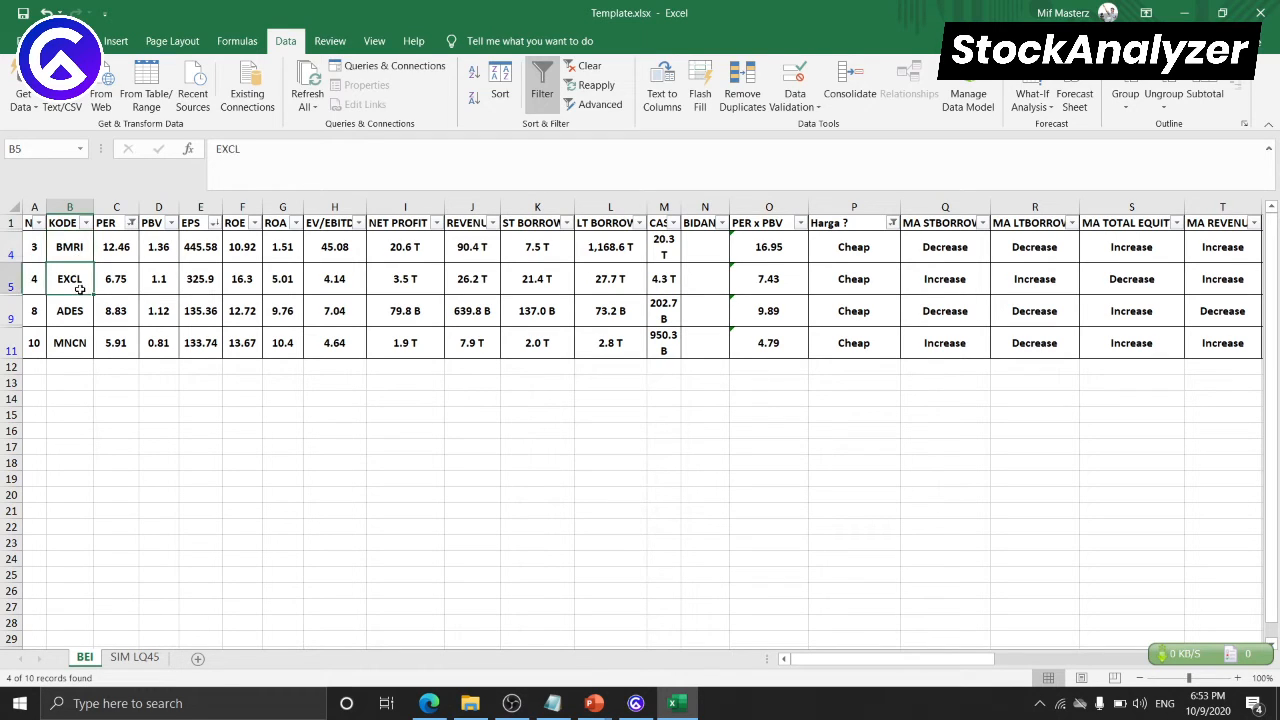
{"action": "left_click", "coordinate": [81, 314]}
{"action": "left_click", "coordinate": [80, 340]}
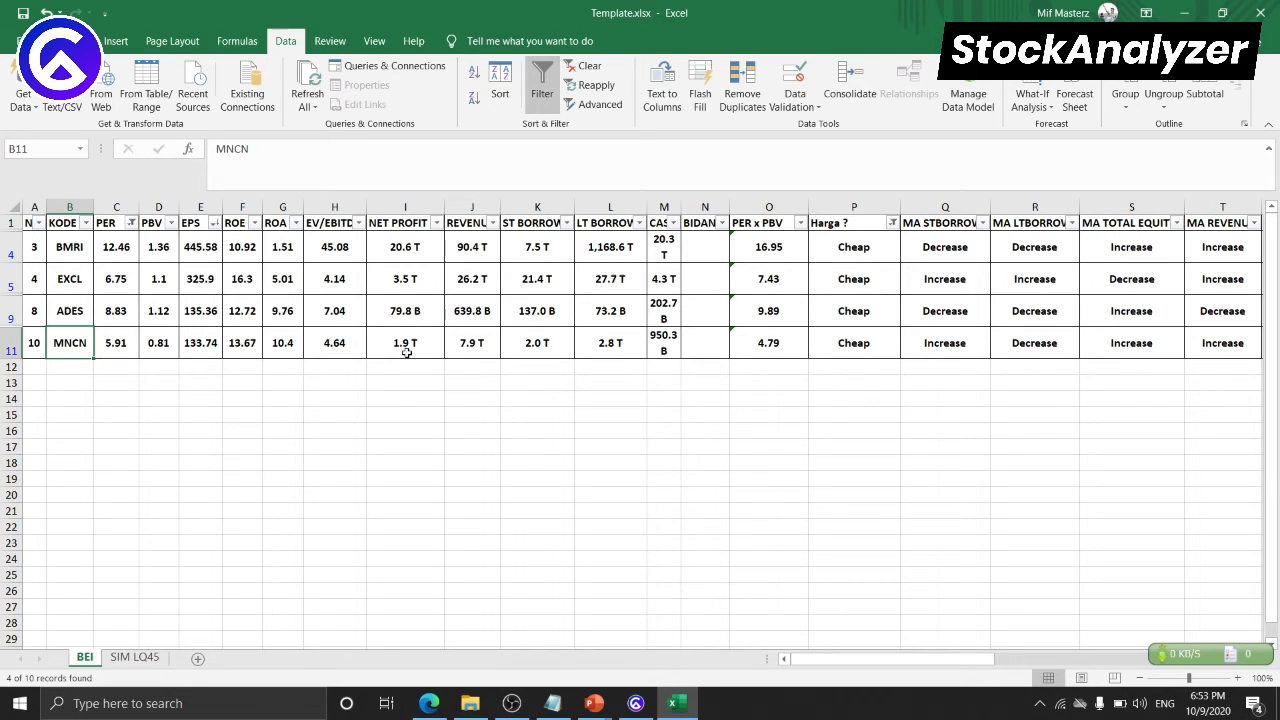
- Widen the CASH, ST BORROW. and LT BORROW. columns so their headers and values fit, checking the stocks' NET PROFIT values
{"action": "left_click_drag", "start_coordinate": [682, 213], "coordinate": [712, 213]}
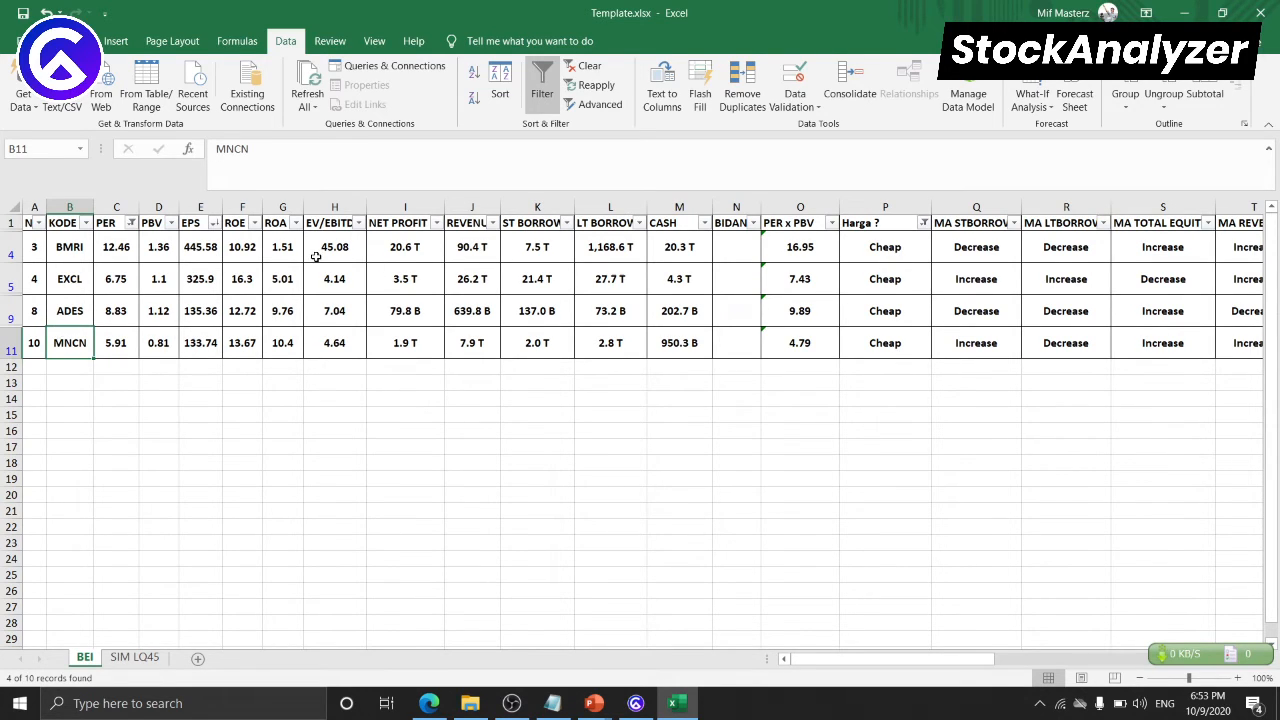
{"action": "left_click", "coordinate": [425, 251]}
{"action": "left_click", "coordinate": [418, 308]}
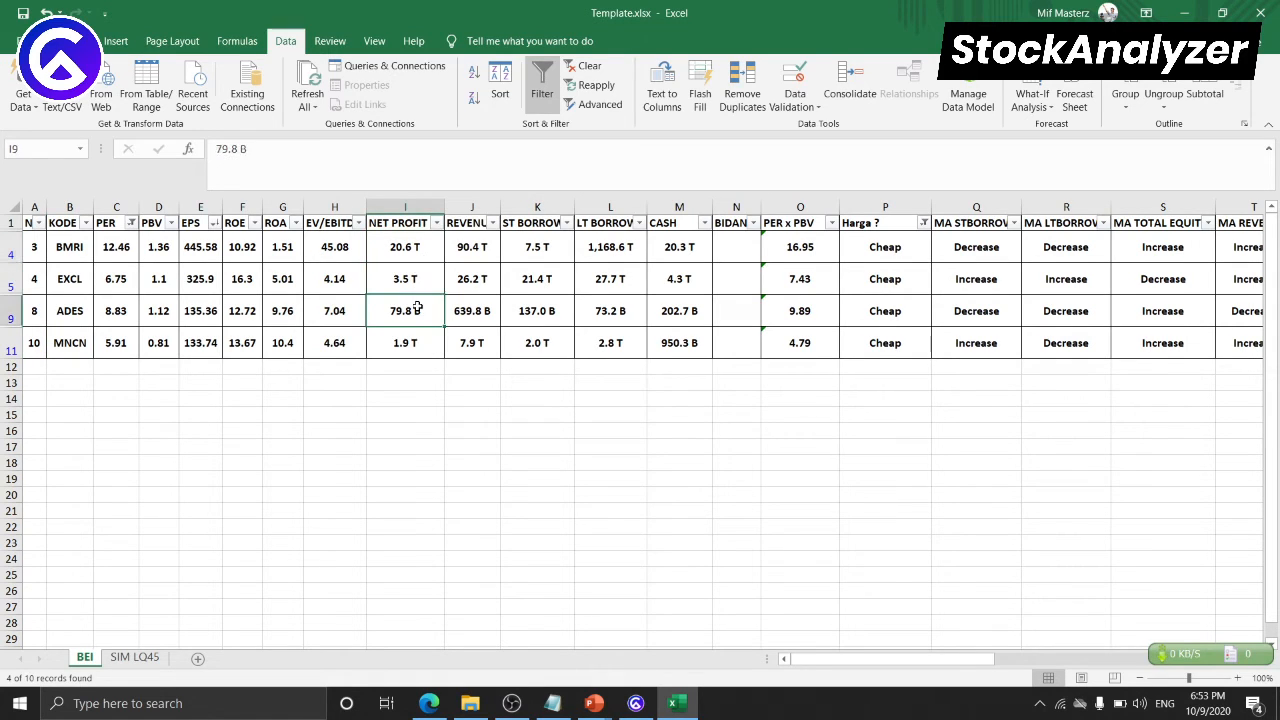
{"action": "left_click", "coordinate": [424, 286]}
{"action": "left_click", "coordinate": [426, 256]}
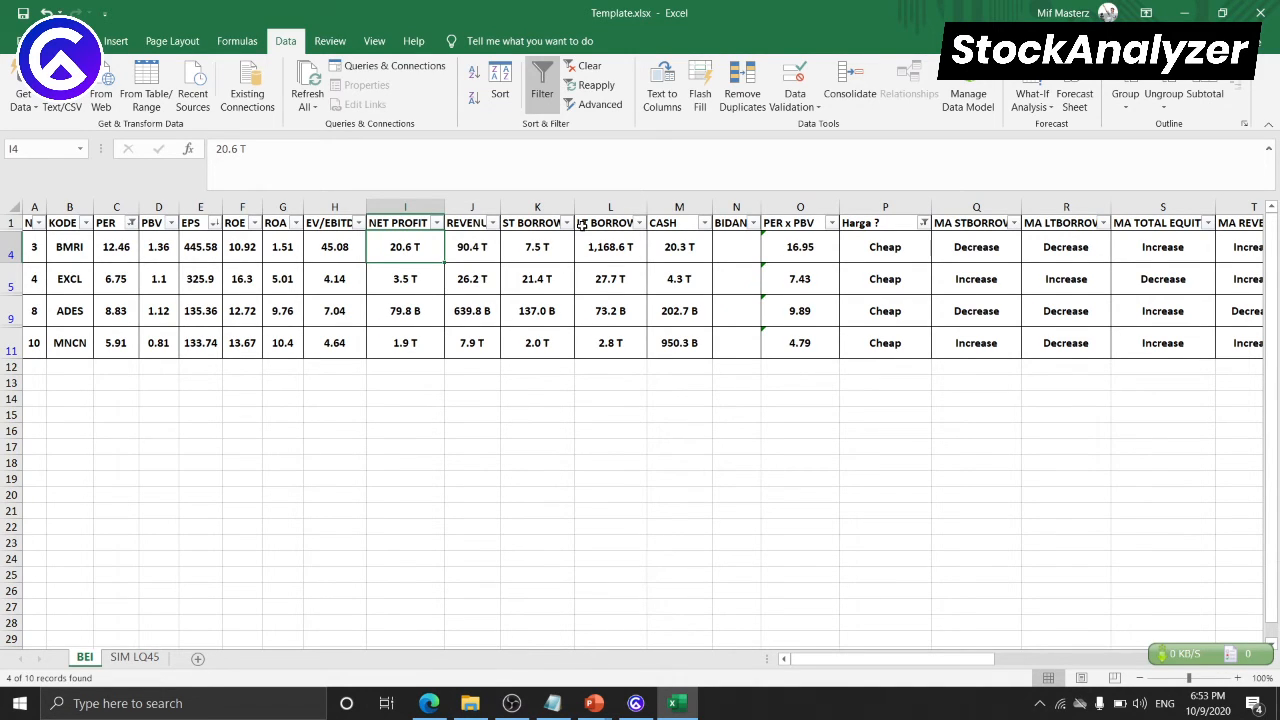
{"action": "left_click_drag", "start_coordinate": [578, 210], "coordinate": [674, 210]}
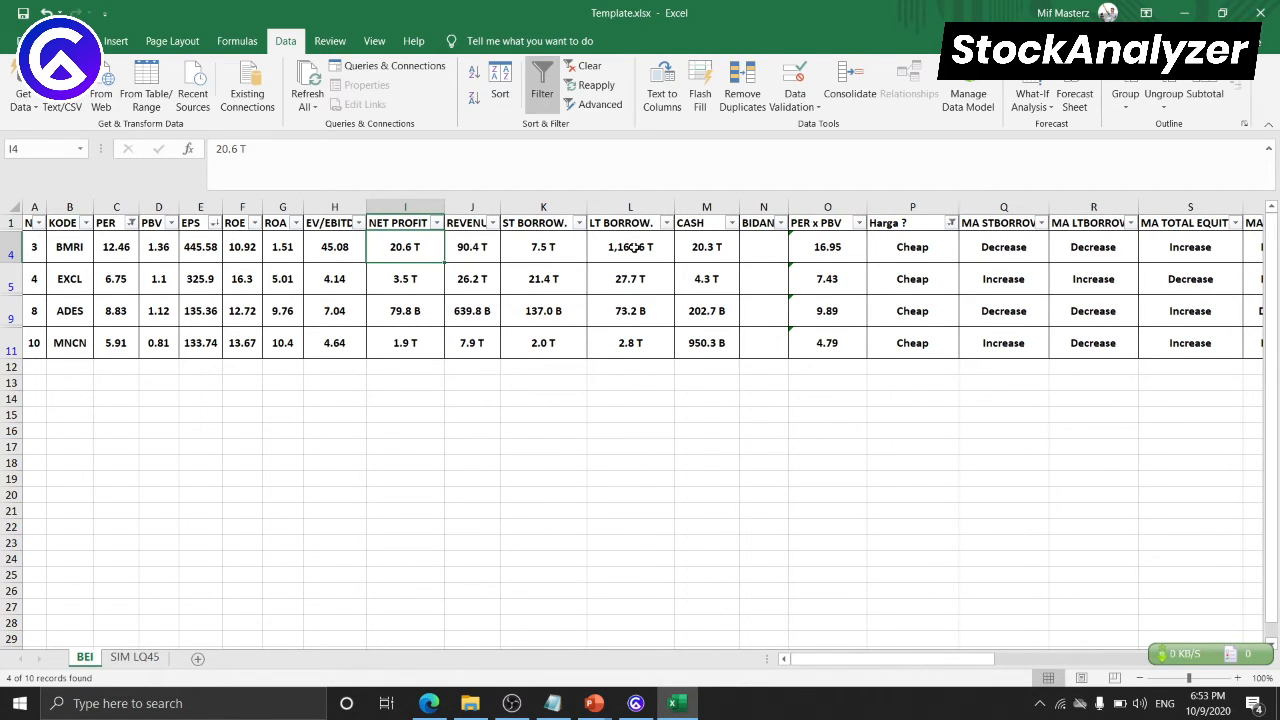
{"action": "left_click", "coordinate": [712, 245]}
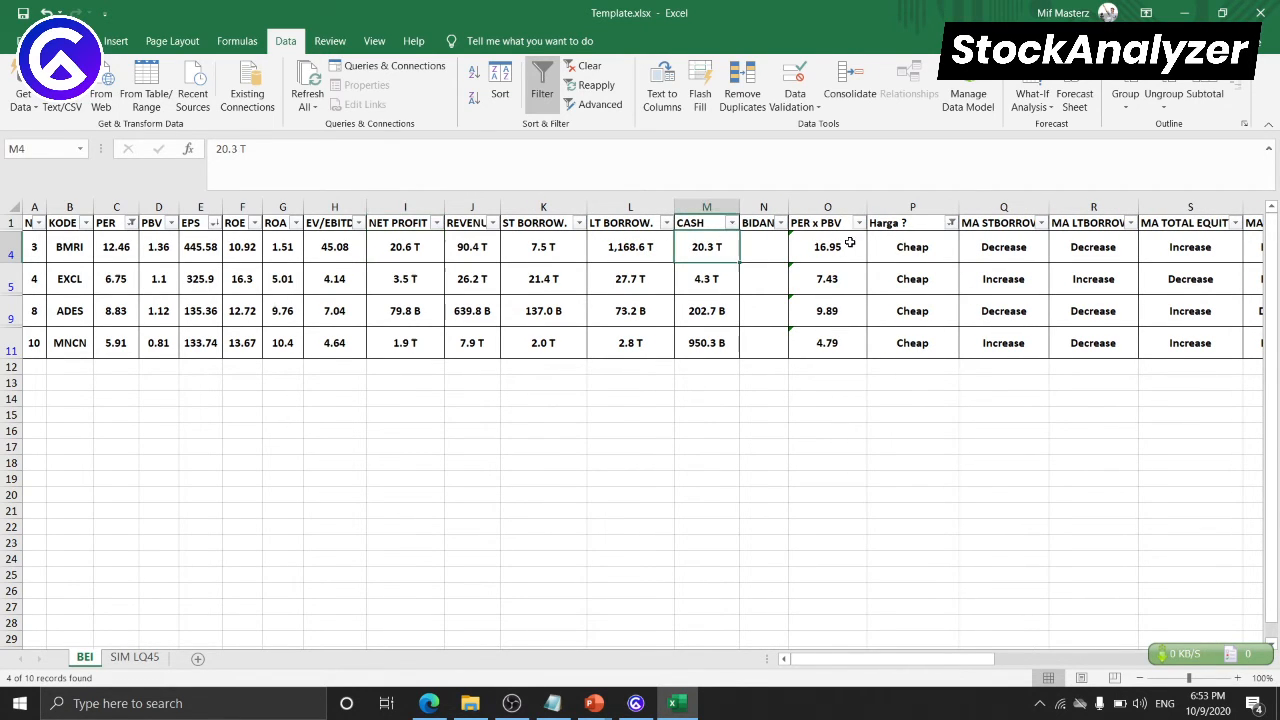
- Examine BMRI's trend values across the MA columns, from MA STBORROW through to the NEGATIVE NEWS column
{"action": "left_click", "coordinate": [1016, 250]}
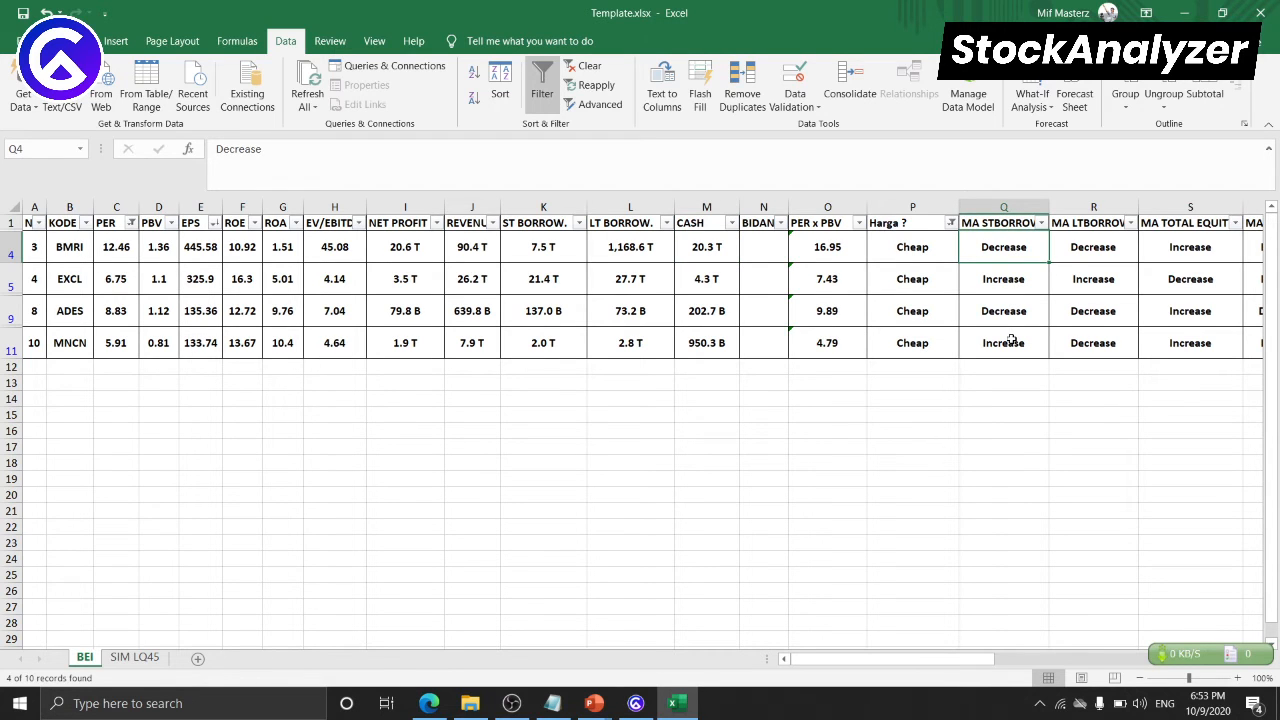
{"action": "key", "text": "Right"}
{"action": "key", "text": "Right"}
{"action": "key", "text": "Right"}
{"action": "key", "text": "Right"}
{"action": "key", "text": "Right"}
{"action": "key", "text": "Right"}
{"action": "key", "text": "Right"}
{"action": "key", "text": "Right"}
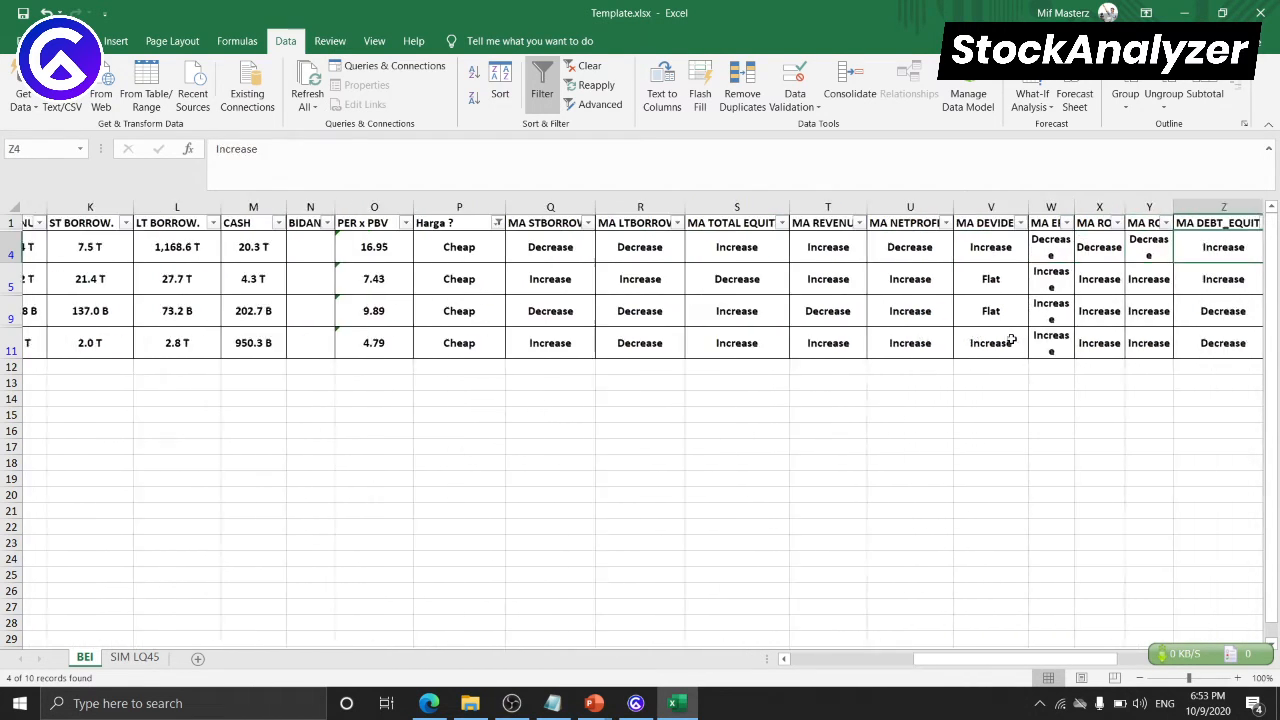
{"action": "key", "text": "Right"}
{"action": "key", "text": "Right"}
{"action": "key", "text": "Right"}
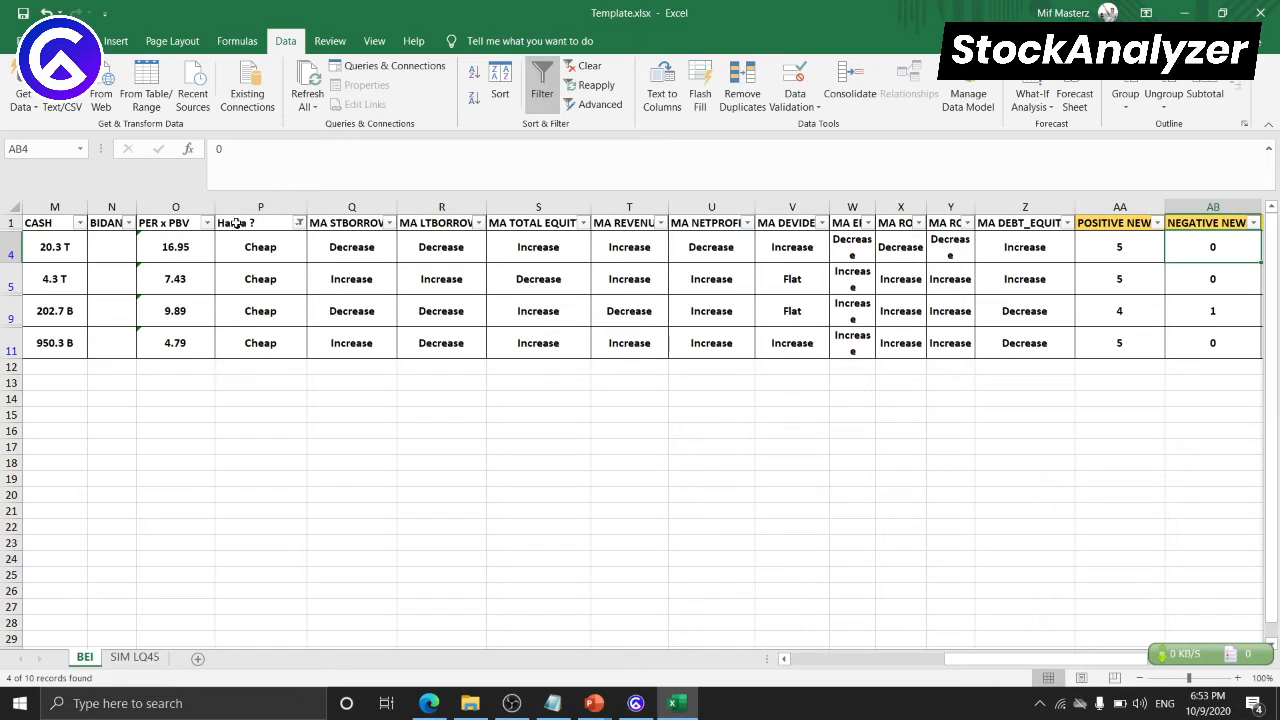
- Widen the MA STBORROW, MA TOTAL EQUITY and MA REVENUE columns to show their full headers
{"action": "left_click_drag", "start_coordinate": [398, 210], "coordinate": [410, 210]}
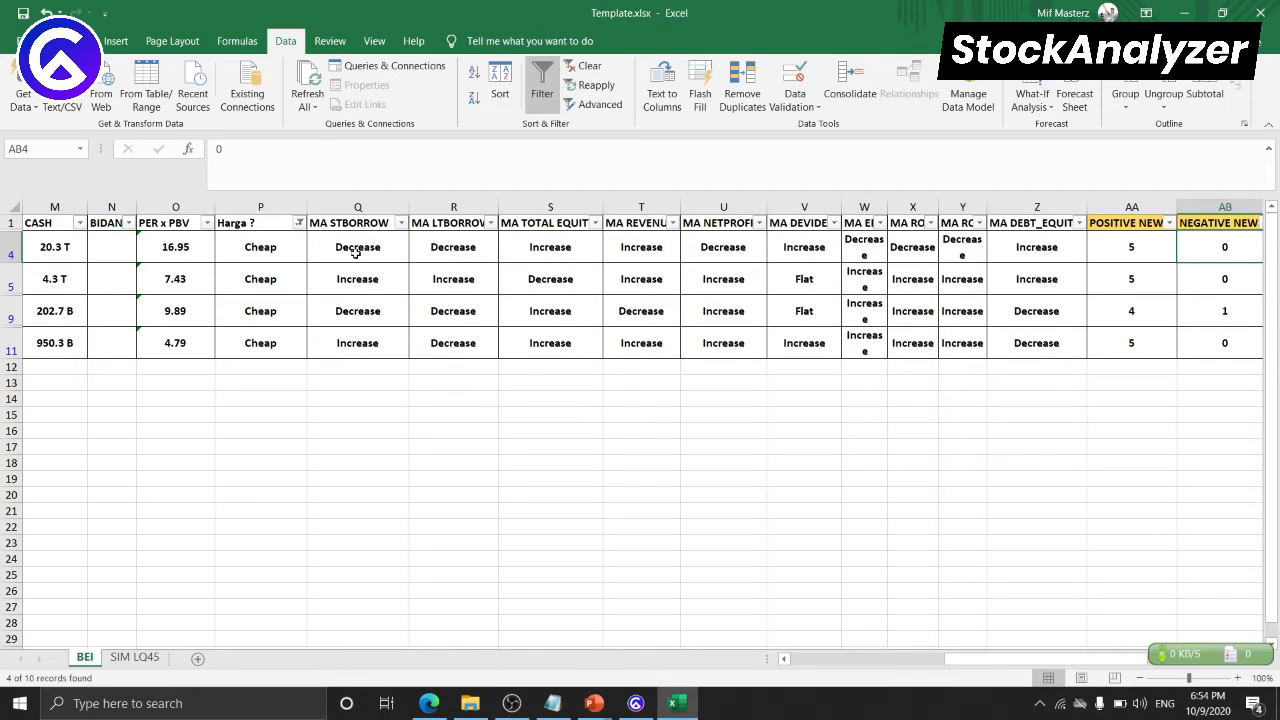
{"action": "left_click", "coordinate": [449, 250]}
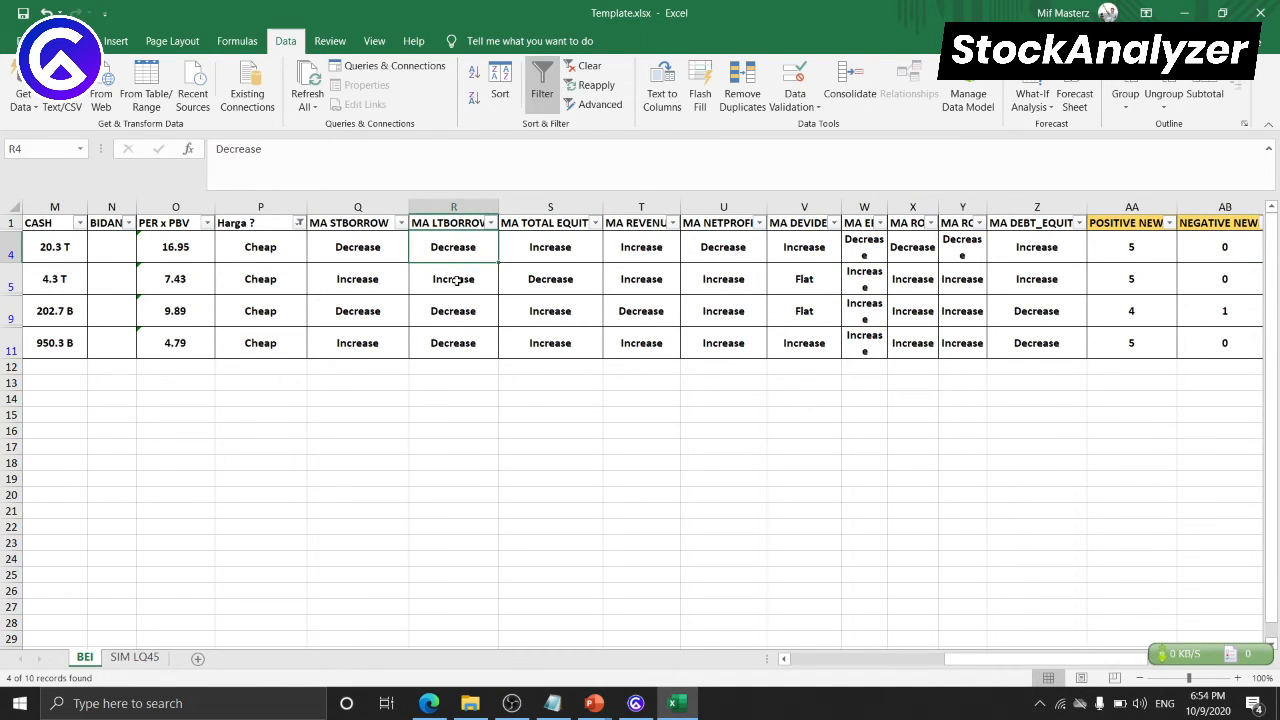
{"action": "double_click", "coordinate": [603, 207]}
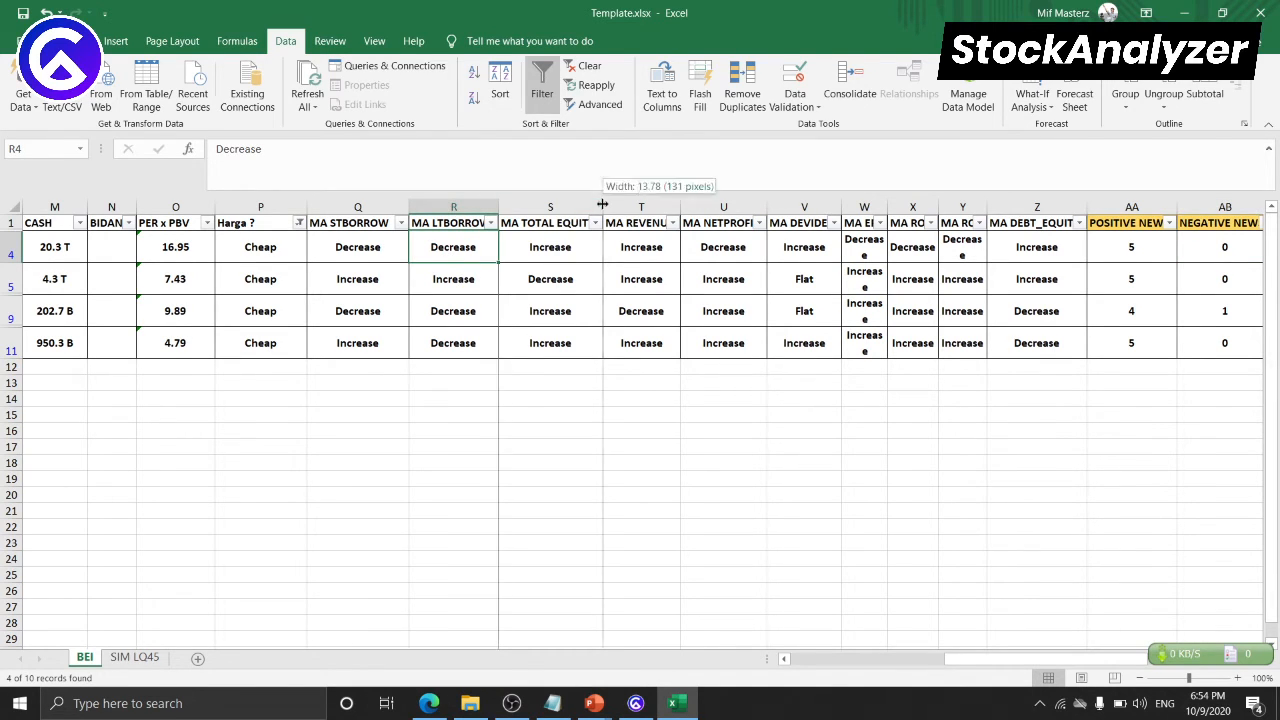
{"action": "left_click", "coordinate": [587, 251]}
{"action": "left_click", "coordinate": [654, 250]}
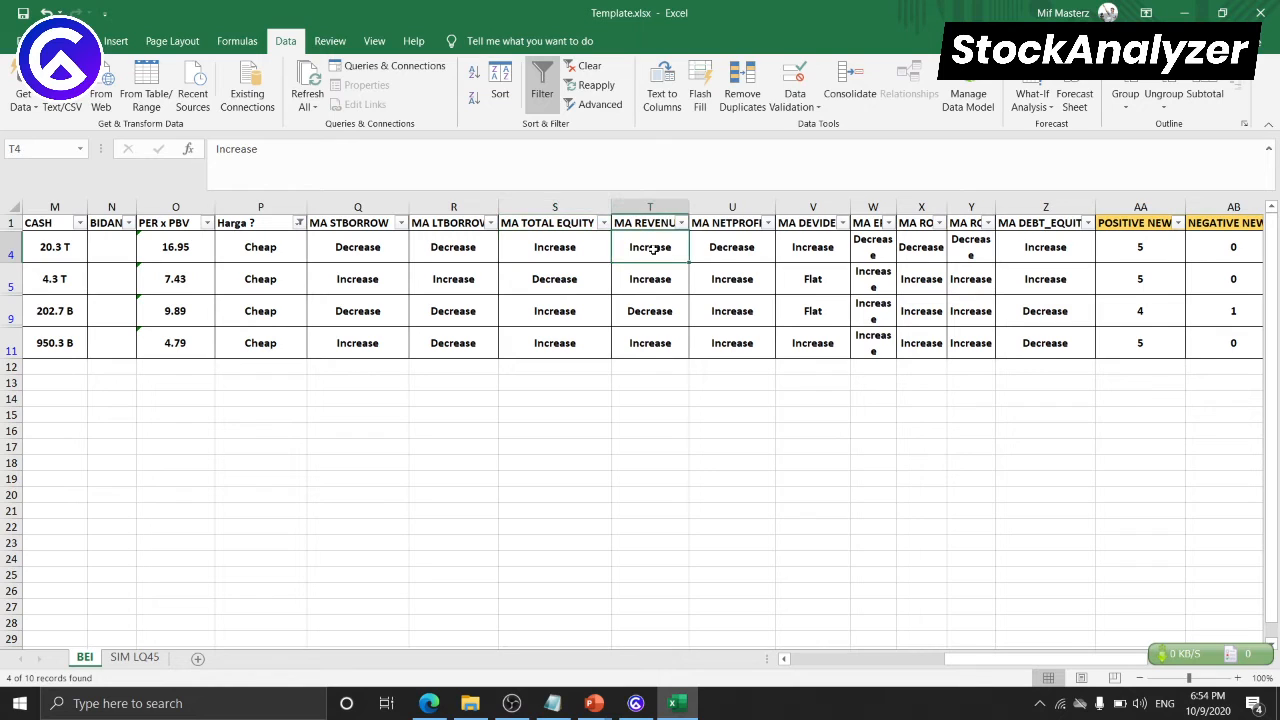
{"action": "double_click", "coordinate": [689, 207]}
- Widen the MA NETPROFIT, MA DEVIDEN, MA EPS, MA ROA and MA ROE columns to fit their contents
{"action": "left_click", "coordinate": [764, 250]}
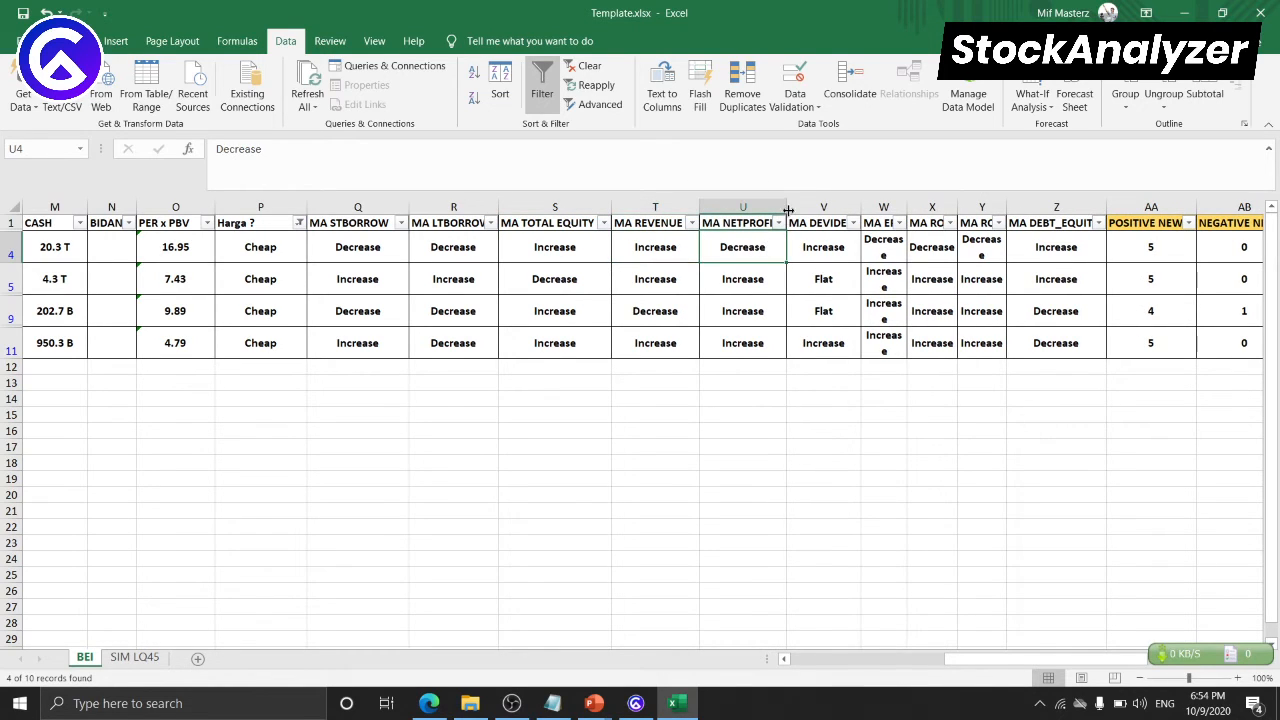
{"action": "double_click", "coordinate": [788, 207]}
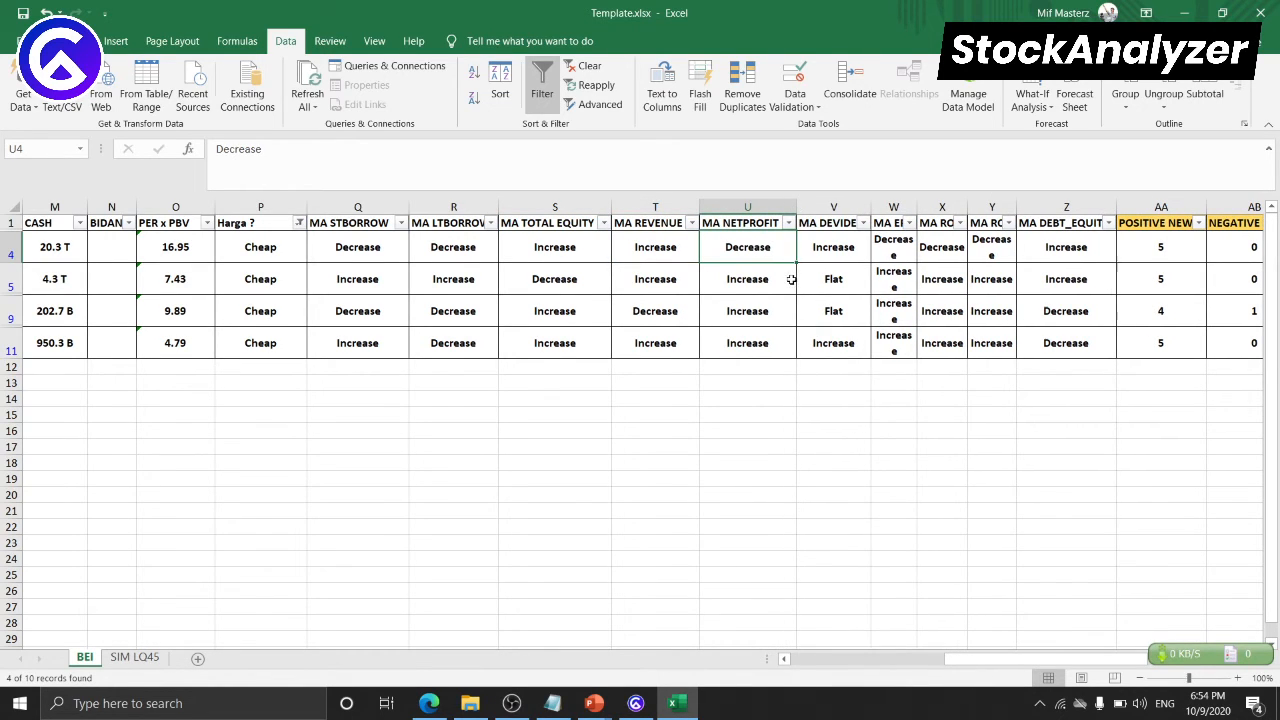
{"action": "double_click", "coordinate": [871, 207]}
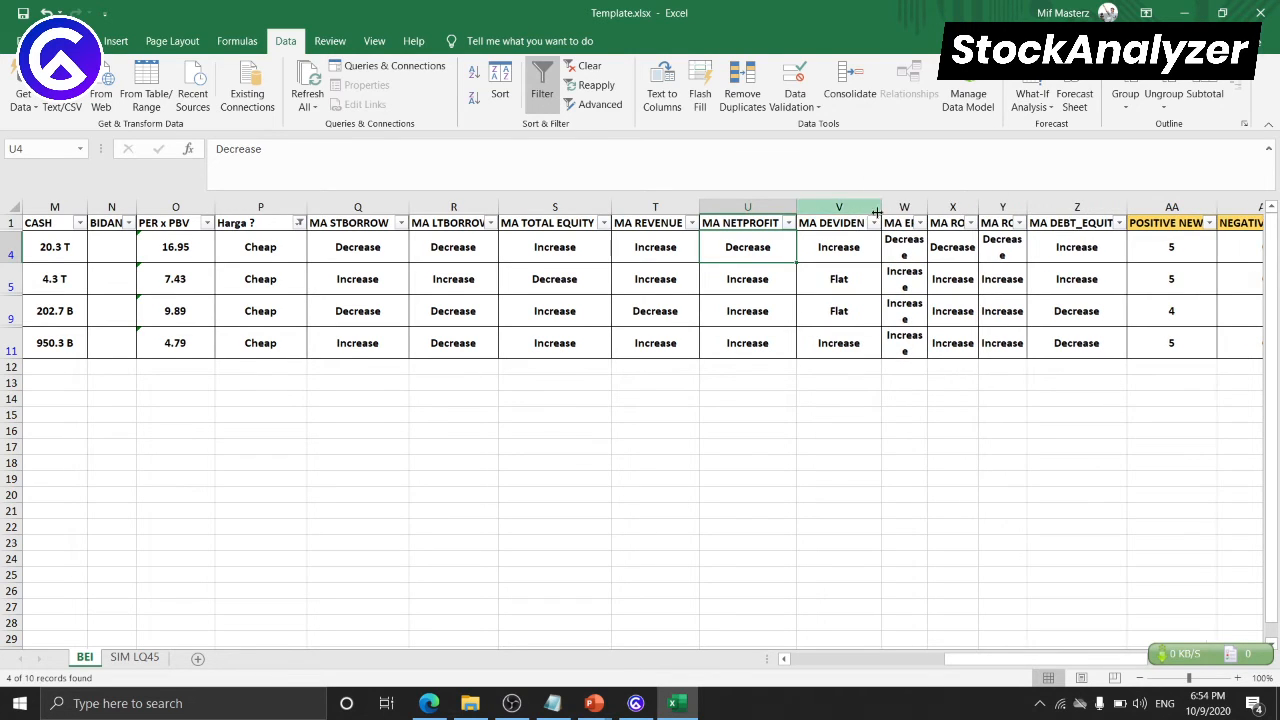
{"action": "double_click", "coordinate": [927, 207]}
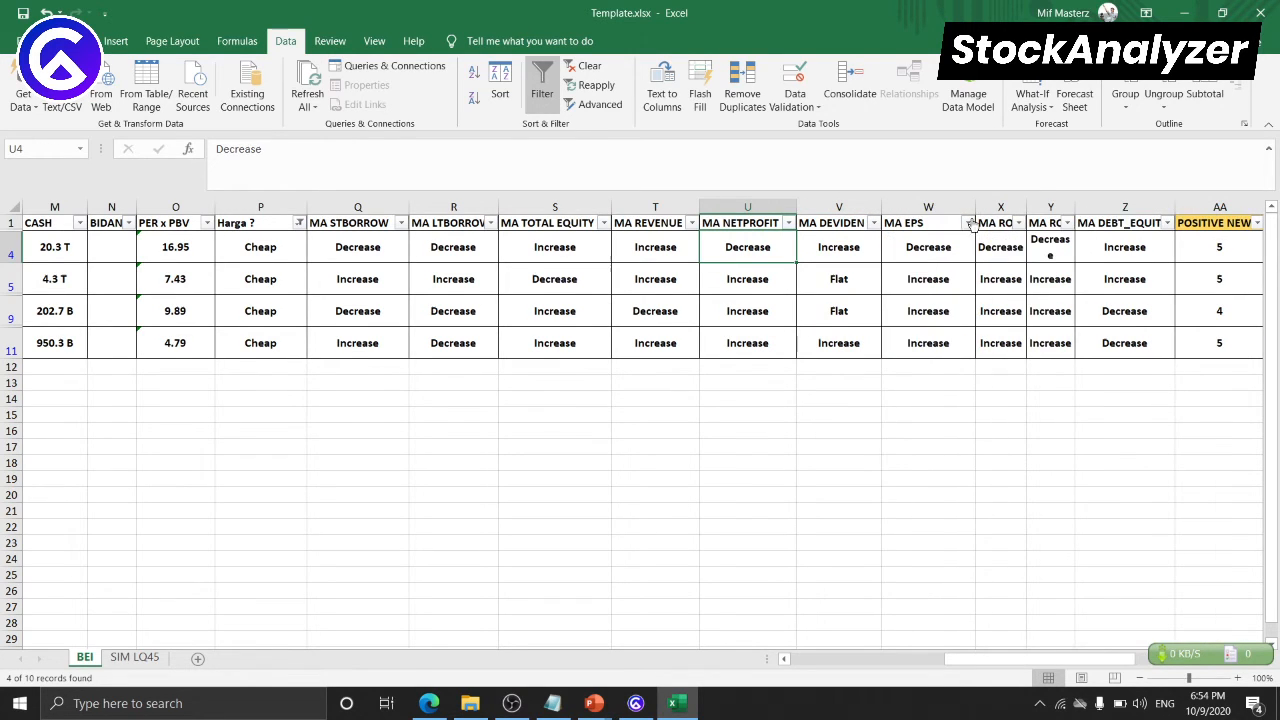
{"action": "left_click", "coordinate": [944, 252]}
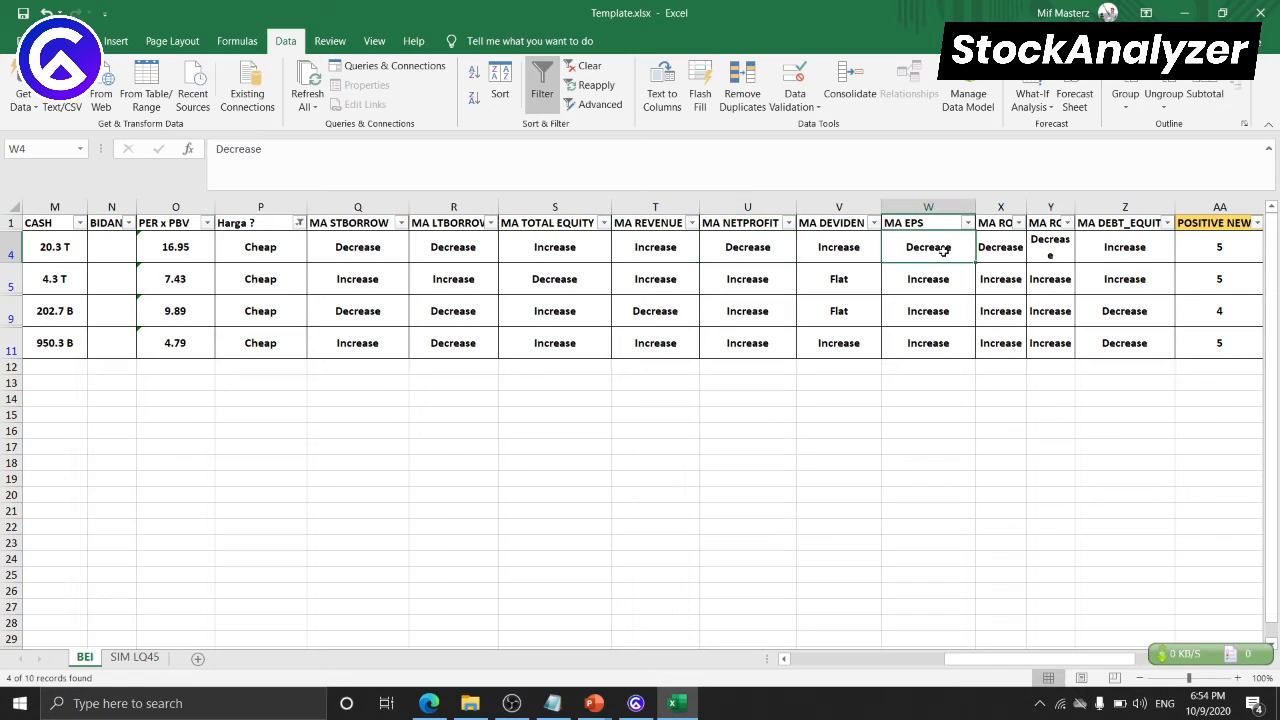
{"action": "left_click_drag", "start_coordinate": [1027, 208], "coordinate": [1144, 212]}
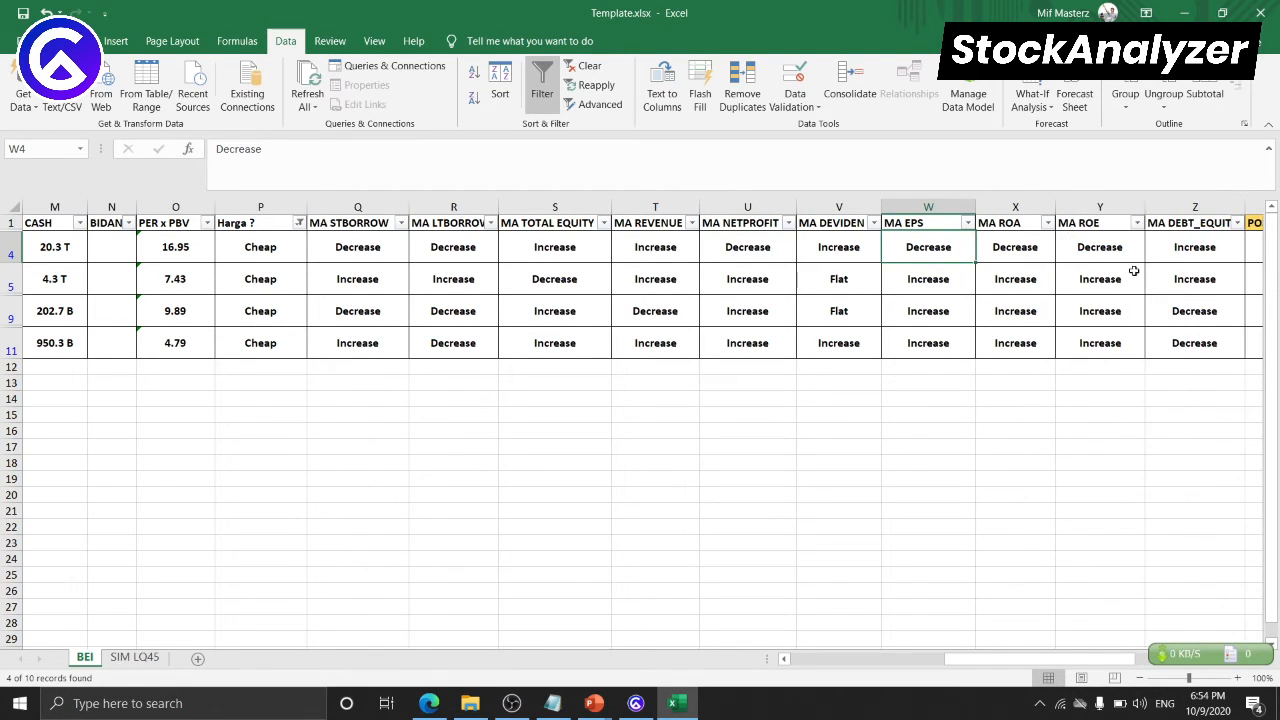
- Examine BMRI's row from MA DEBT_EQUITY through the news and corporate action columns to the end of the table
{"action": "left_click", "coordinate": [1219, 245]}
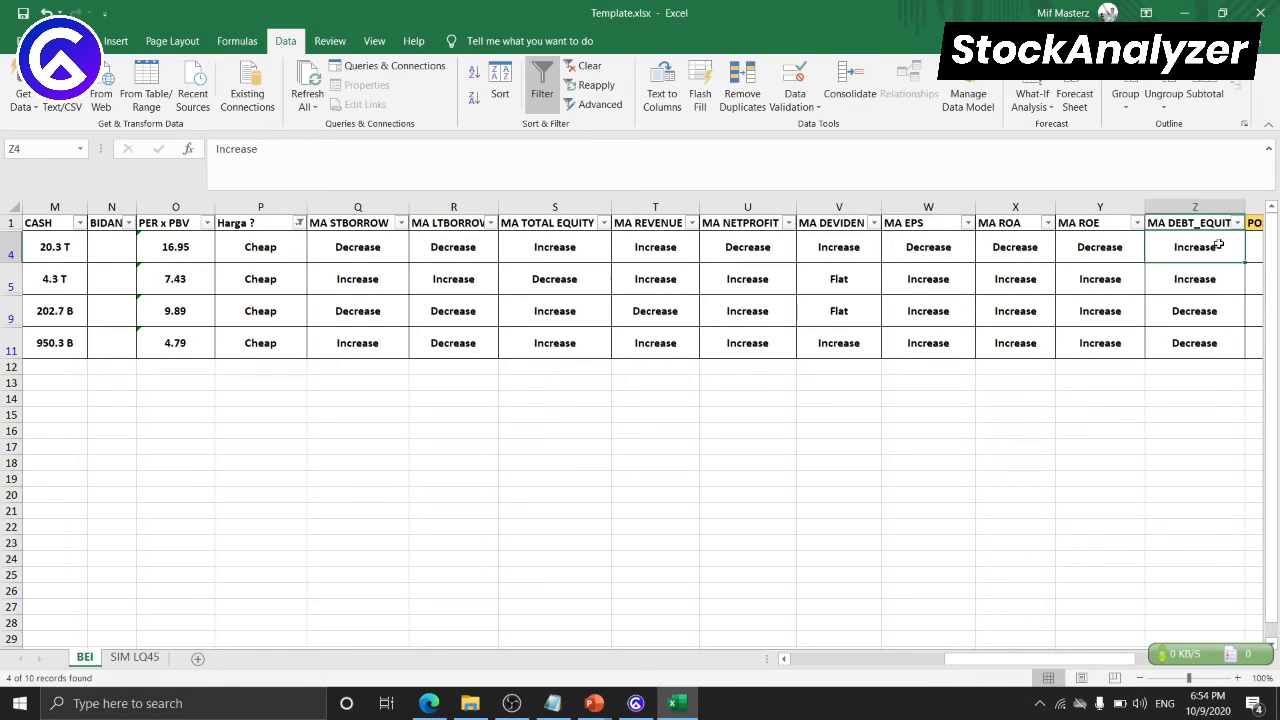
{"action": "key", "text": "Right"}
{"action": "key", "text": "Right"}
{"action": "key", "text": "Right"}
{"action": "key", "text": "Right"}
{"action": "key", "text": "Right"}
{"action": "key", "text": "Right"}
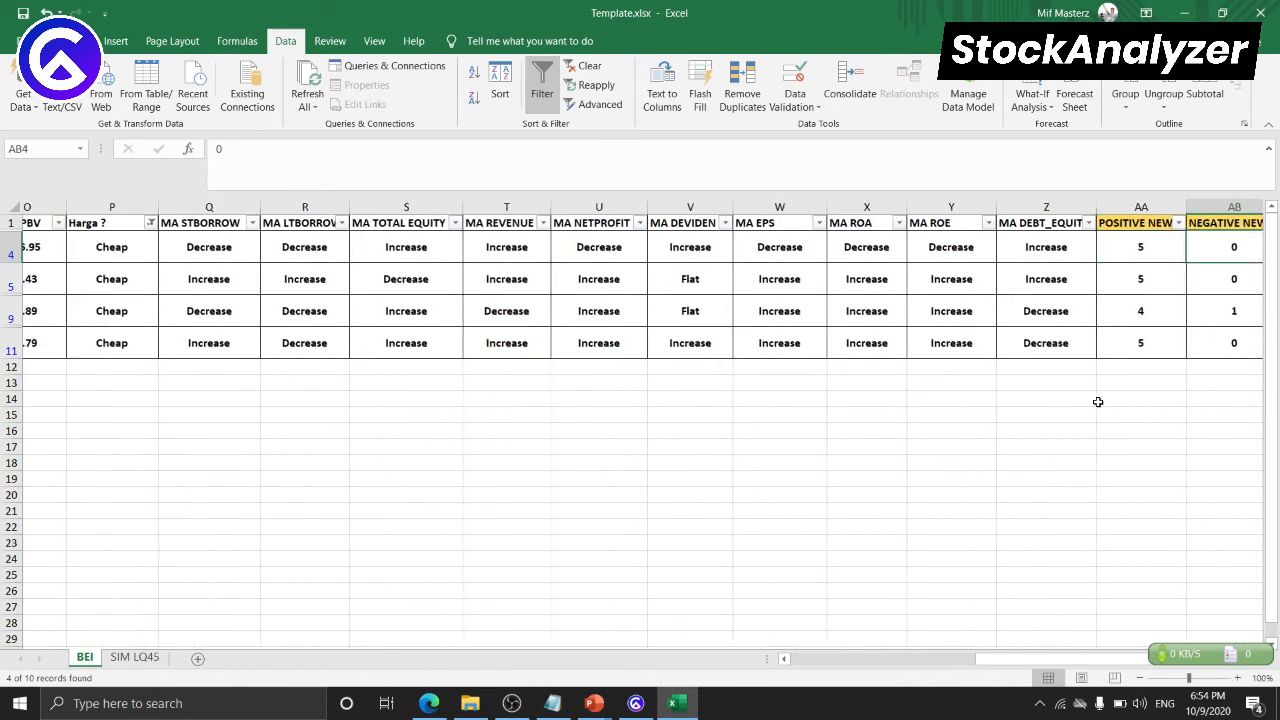
{"action": "key", "text": "Right"}
{"action": "key", "text": "Right"}
{"action": "key", "text": "Right"}
{"action": "key", "text": "Right"}
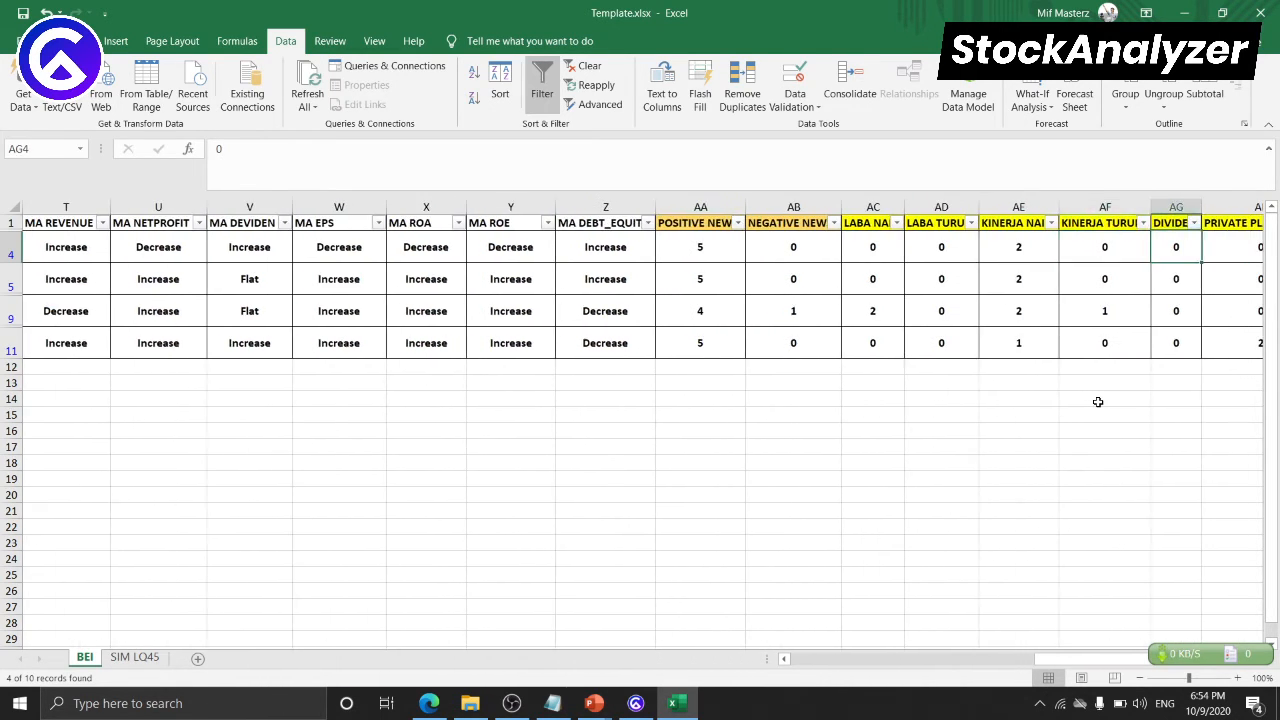
{"action": "key", "text": "Right"}
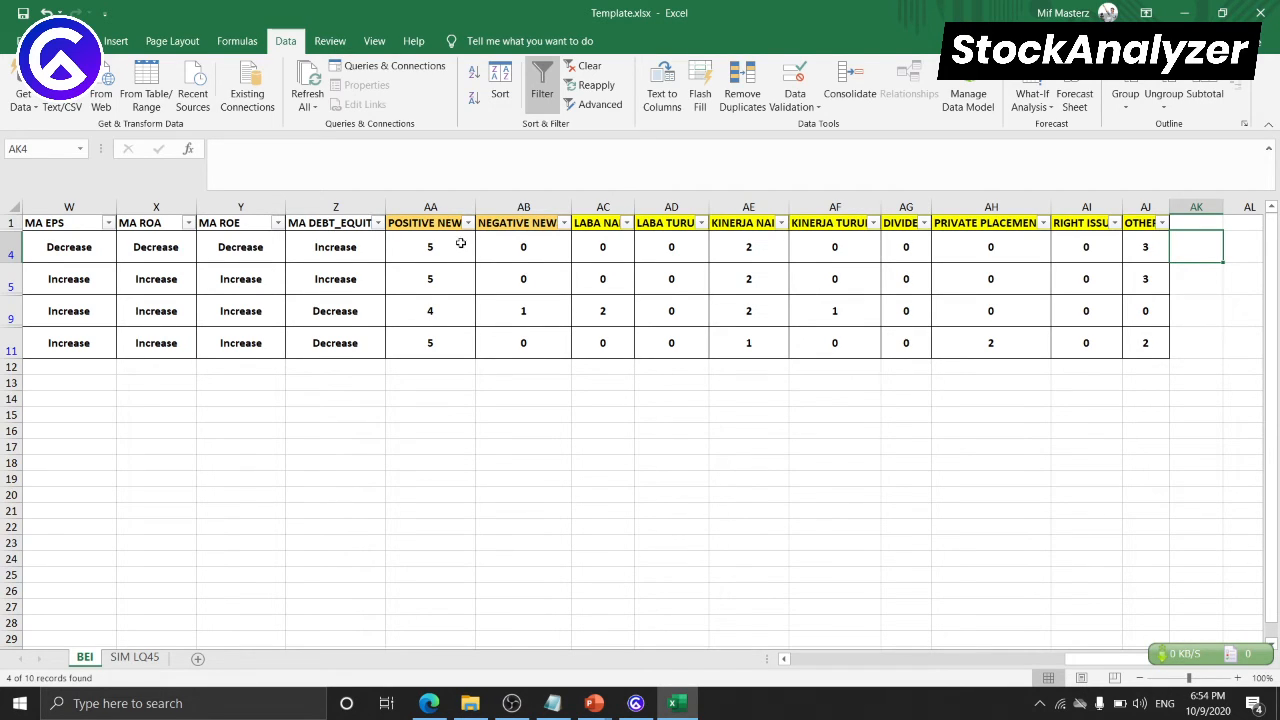
- Widen the POSITIVE NEWS and NEGATIVE NEWS columns to show their full headers
{"action": "left_click_drag", "start_coordinate": [476, 208], "coordinate": [488, 208]}
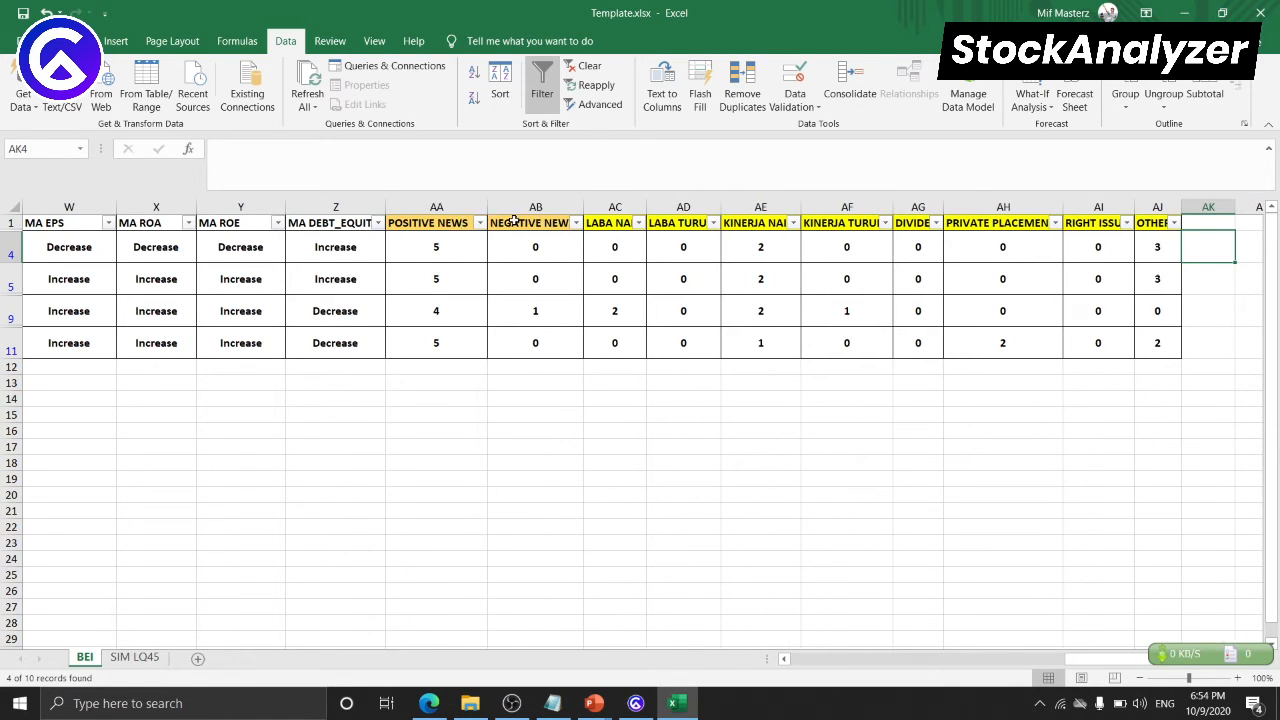
{"action": "left_click_drag", "start_coordinate": [583, 205], "coordinate": [603, 207]}
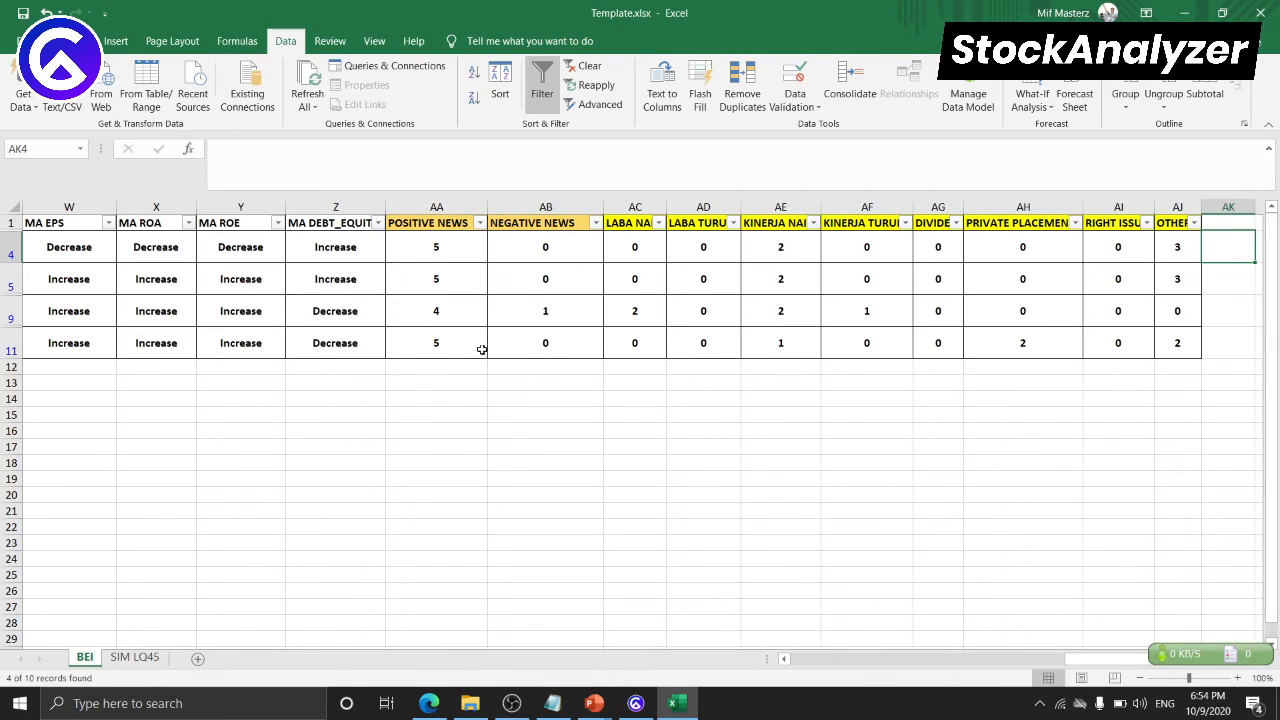
- Compare the POSITIVE NEWS and NEGATIVE NEWS counts of each filtered stock
{"action": "left_click", "coordinate": [445, 251]}
{"action": "left_click", "coordinate": [448, 274]}
{"action": "left_click", "coordinate": [452, 310]}
{"action": "left_click", "coordinate": [452, 342]}
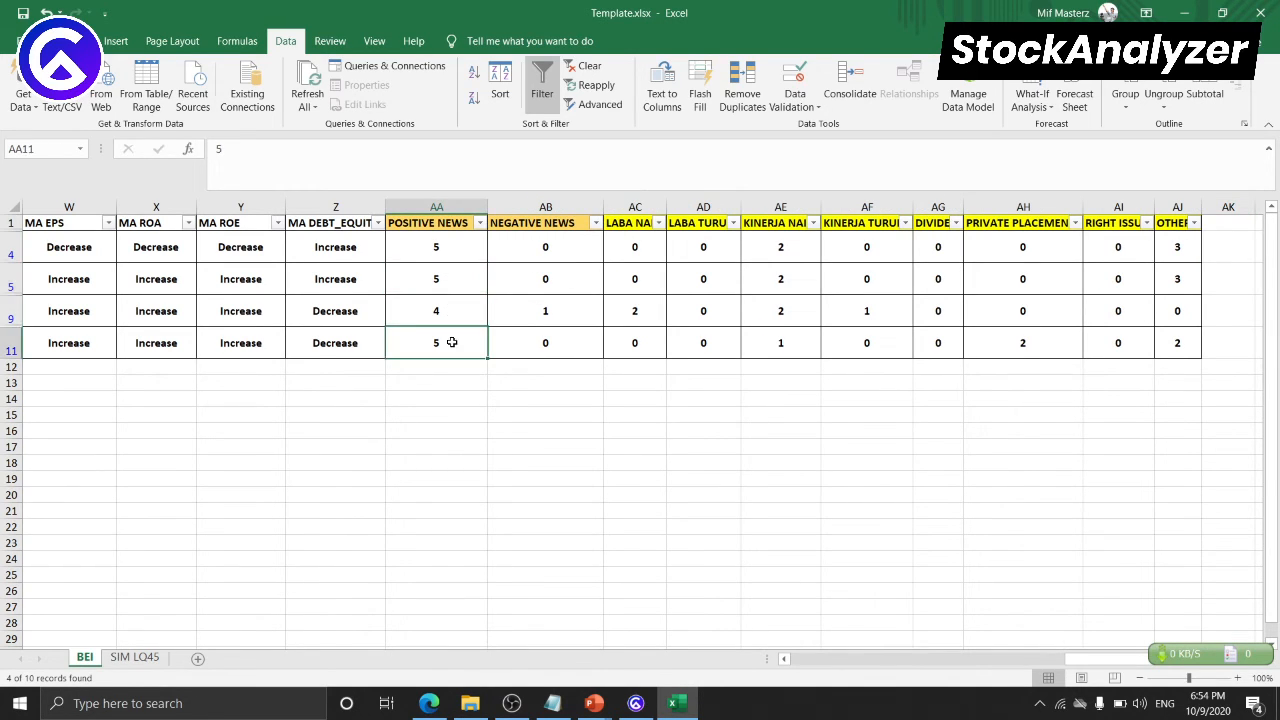
{"action": "left_click", "coordinate": [452, 258]}
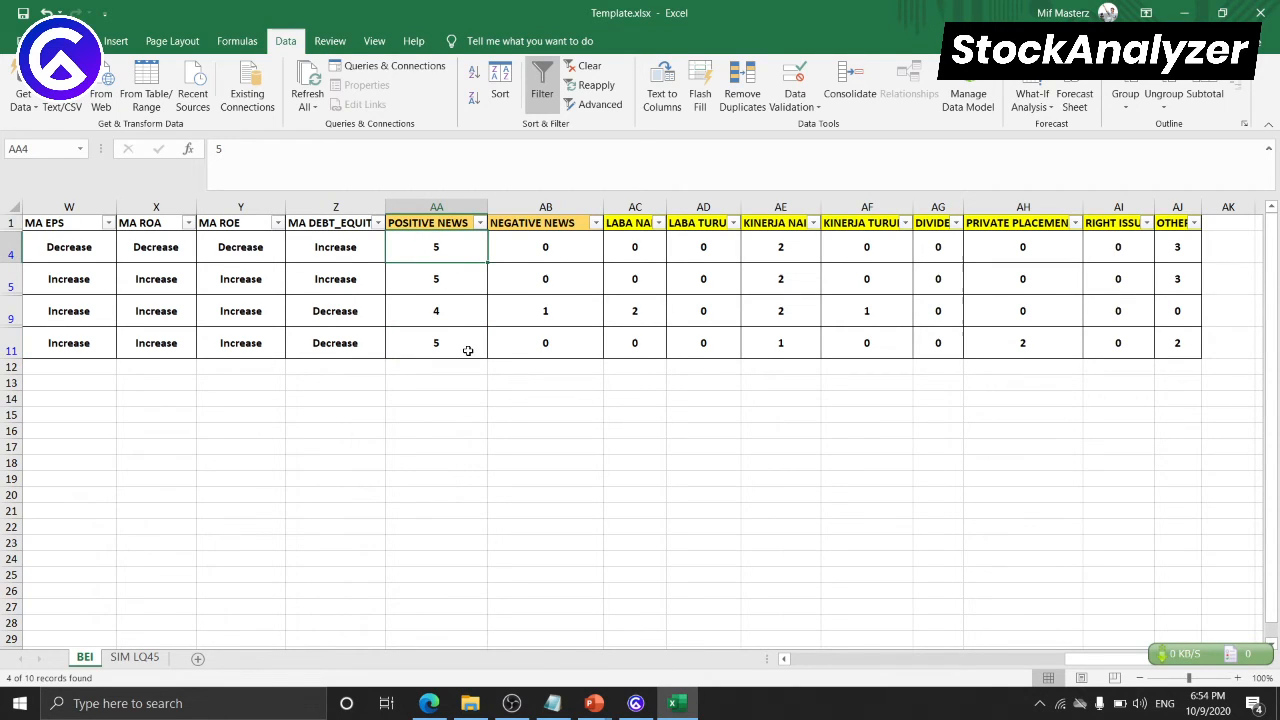
{"action": "left_click", "coordinate": [525, 256]}
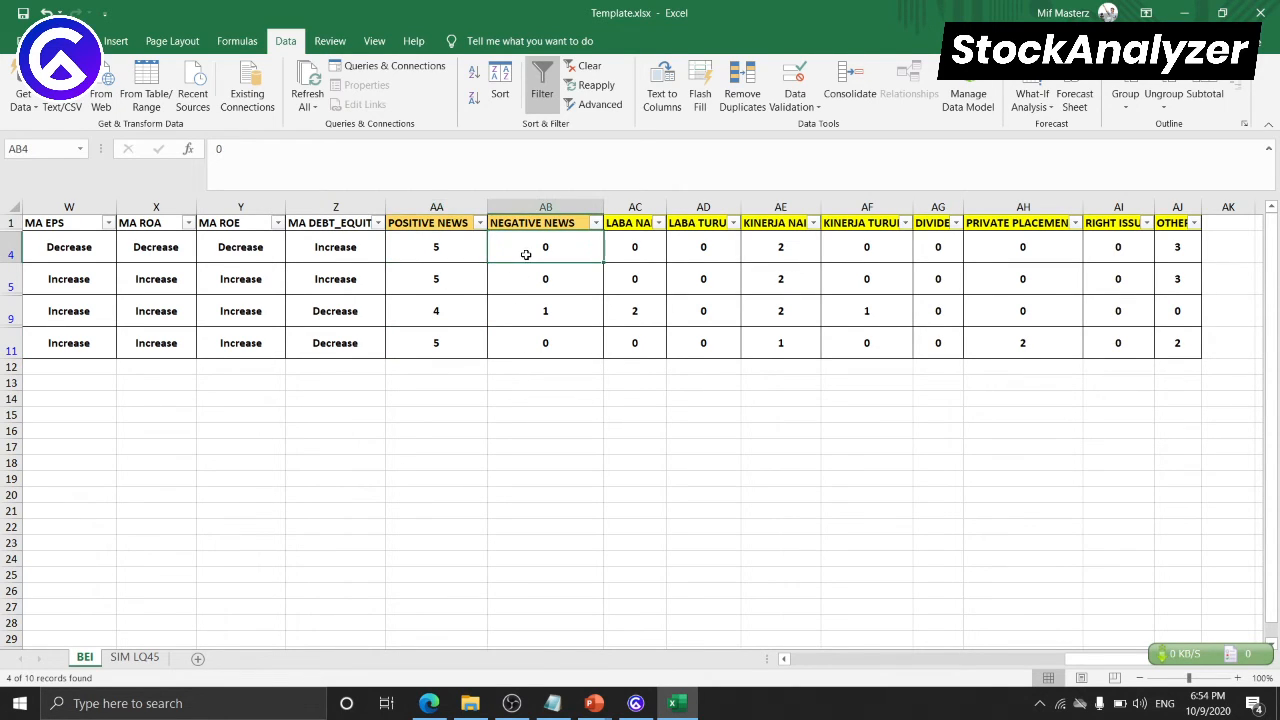
{"action": "left_click", "coordinate": [545, 346]}
{"action": "left_click", "coordinate": [543, 321]}
{"action": "left_click", "coordinate": [547, 272]}
{"action": "left_click", "coordinate": [547, 246]}
- Widen the LABA NAIK, LABA TURUN, KINERJA NAIK, DIVIDEN and PRIVATE PLACEMENT columns to show their full headers
{"action": "double_click", "coordinate": [666, 207]}
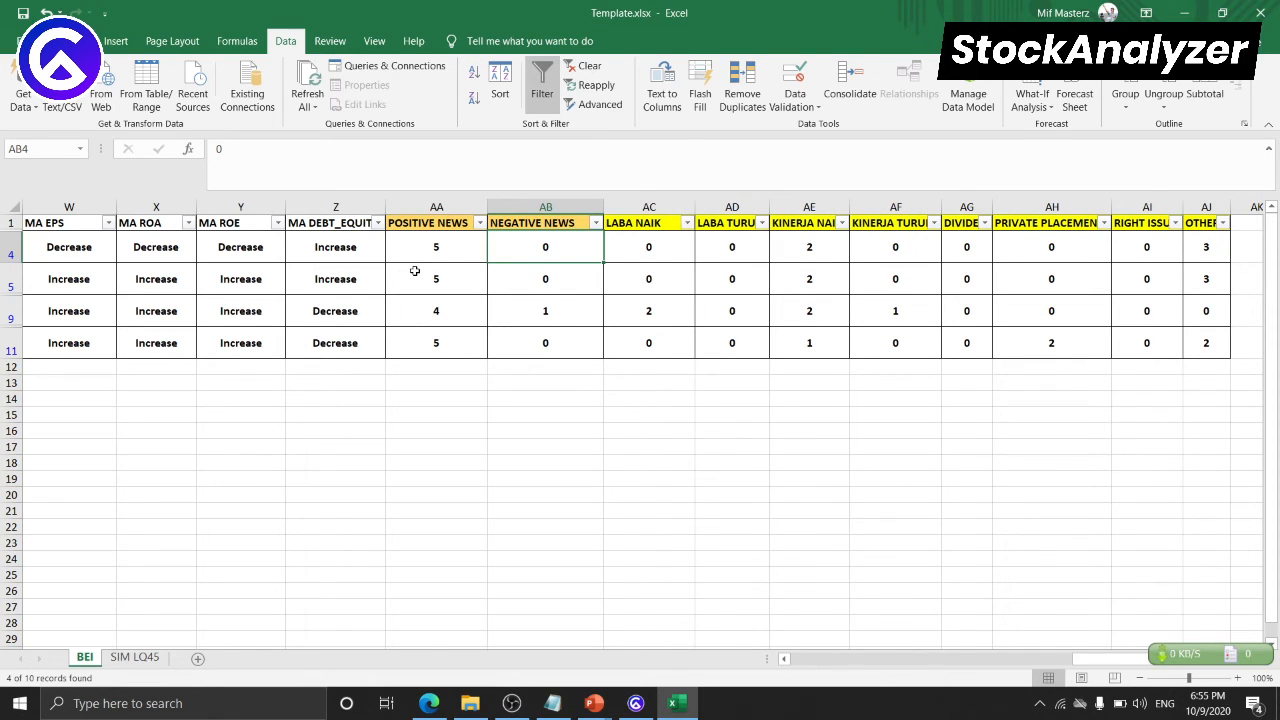
{"action": "double_click", "coordinate": [769, 207]}
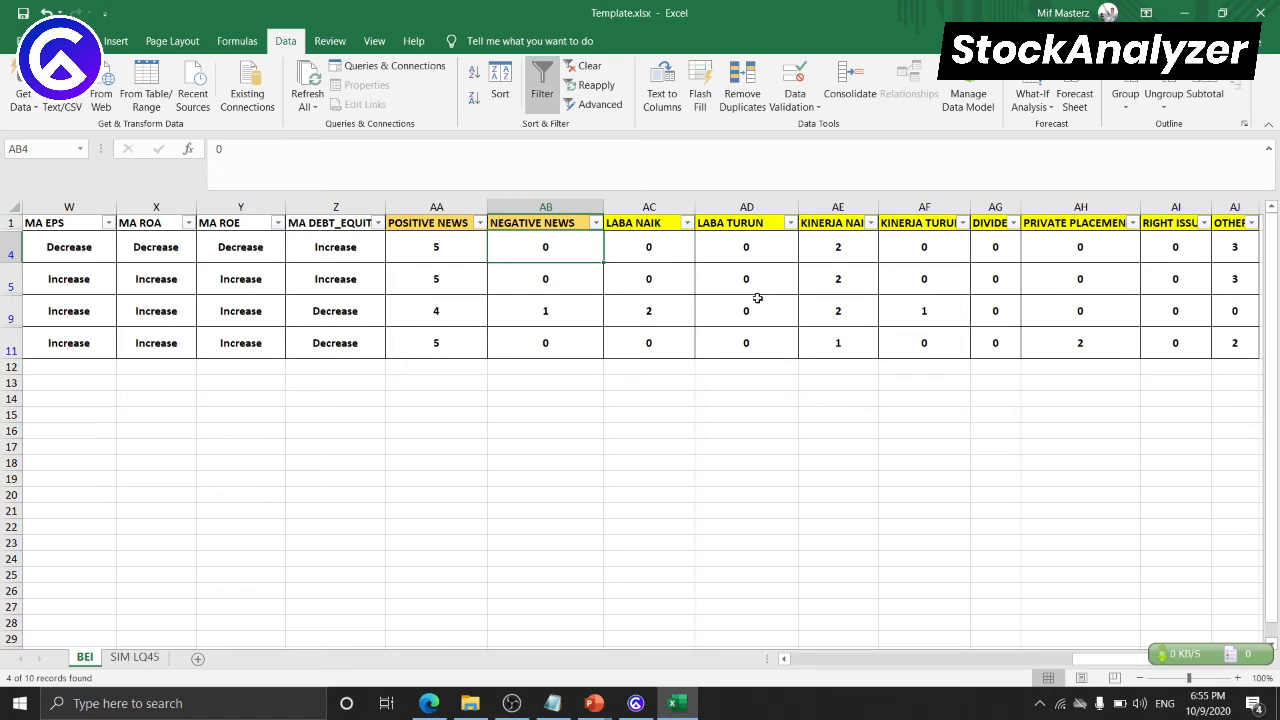
{"action": "double_click", "coordinate": [877, 207]}
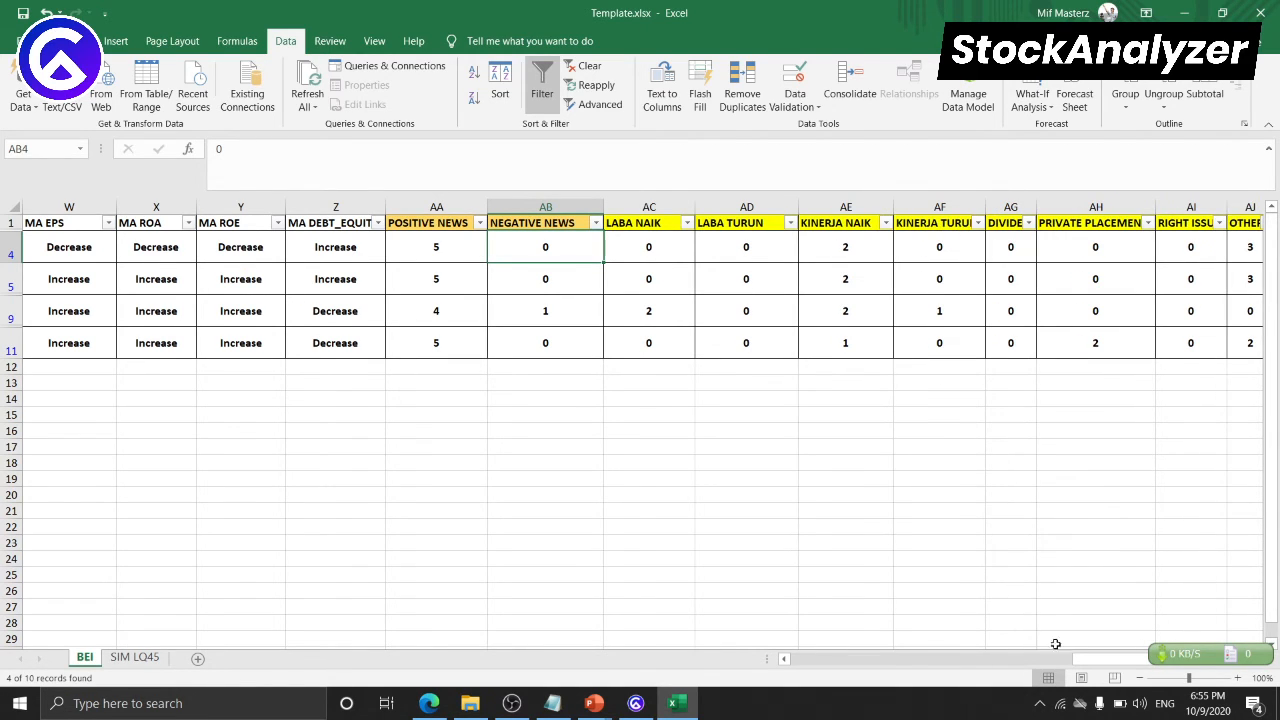
{"action": "left_click_drag", "start_coordinate": [1037, 207], "coordinate": [1055, 210]}
{"action": "left_click_drag", "start_coordinate": [1176, 207], "coordinate": [1187, 210]}
- Examine BMRI's values from the KINERJA NAIK column across the remaining news category columns
{"action": "left_click", "coordinate": [840, 247]}
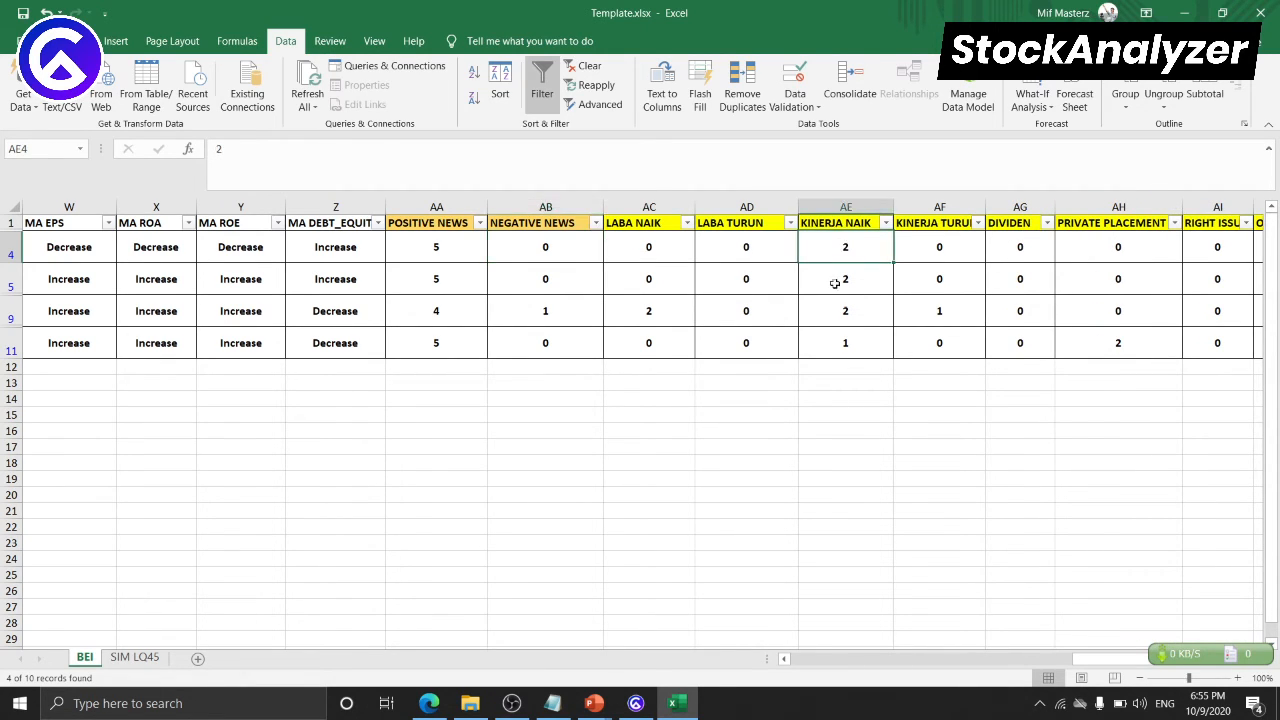
{"action": "key", "text": "Right"}
{"action": "key", "text": "Right"}
{"action": "key", "text": "Right"}
{"action": "key", "text": "Right"}
{"action": "key", "text": "Right"}
{"action": "key", "text": "Right"}
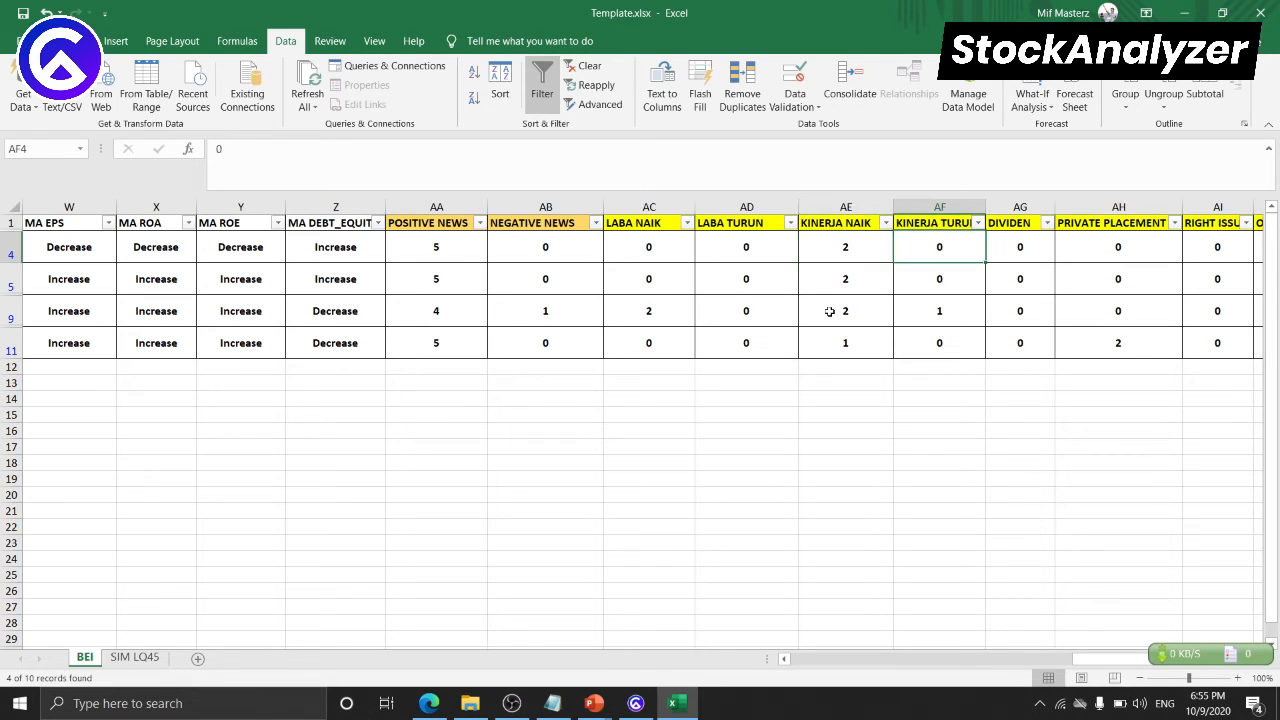
- Examine the ADES row across its fundamental, MA trend and news columns
{"action": "key", "text": "Left"}
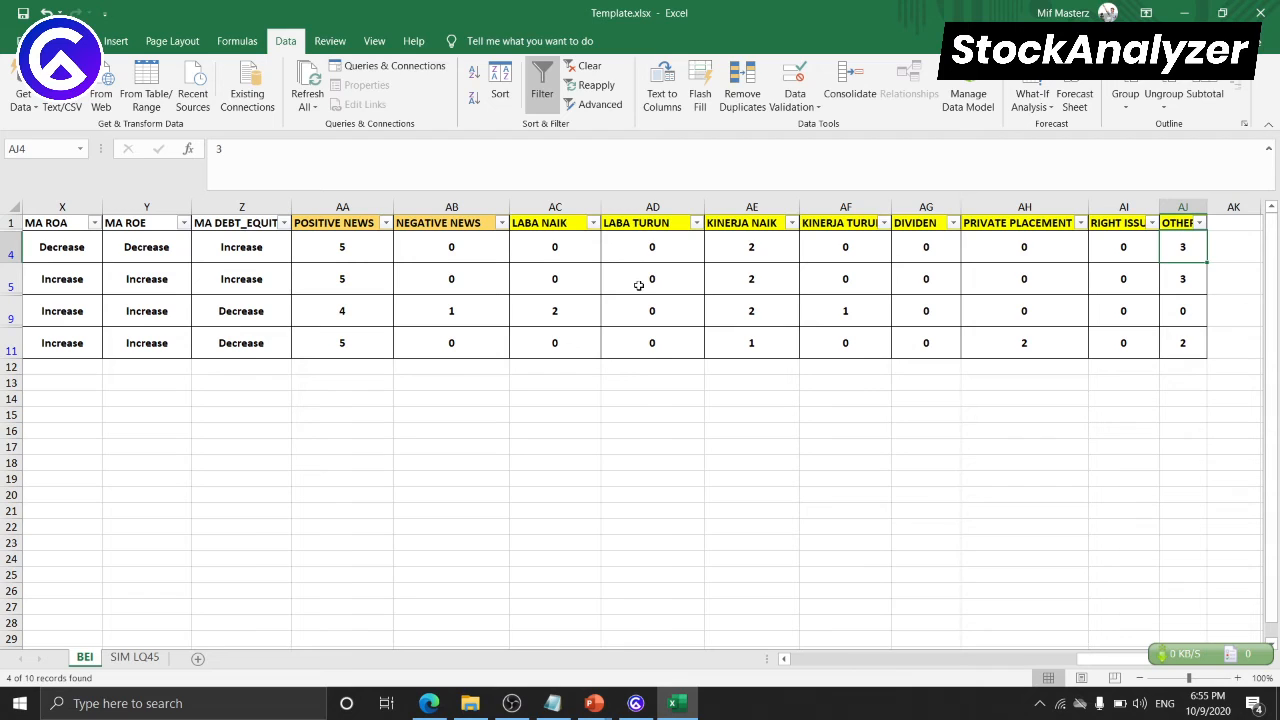
{"action": "left_click", "coordinate": [543, 316]}
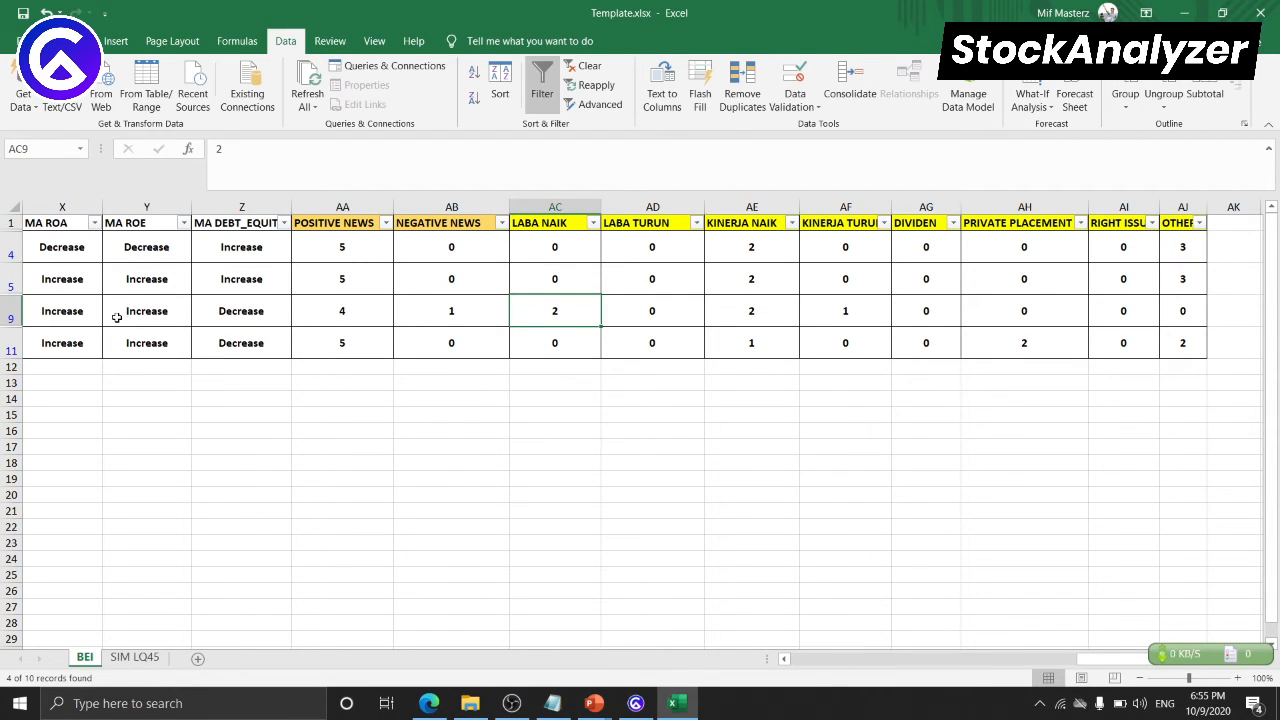
{"action": "key", "text": "Left"}
{"action": "key", "text": "Left"}
{"action": "key", "text": "Left"}
{"action": "key", "text": "Left"}
{"action": "key", "text": "Left"}
{"action": "key", "text": "Left"}
{"action": "key", "text": "Left"}
{"action": "key", "text": "Left"}
{"action": "key", "text": "Left"}
{"action": "key", "text": "Left"}
{"action": "key", "text": "Left"}
{"action": "key", "text": "Left"}
{"action": "key", "text": "Left"}
{"action": "key", "text": "Left"}
{"action": "key", "text": "Left"}
{"action": "key", "text": "Left"}
{"action": "key", "text": "Left"}
{"action": "key", "text": "Left"}
{"action": "key", "text": "Left"}
{"action": "key", "text": "Left"}
{"action": "key", "text": "Right"}
{"action": "key", "text": "Right"}
{"action": "key", "text": "Right"}
{"action": "key", "text": "Right"}
{"action": "key", "text": "Right"}
{"action": "key", "text": "Right"}
{"action": "key", "text": "Right"}
{"action": "key", "text": "Right"}
{"action": "key", "text": "Right"}
{"action": "key", "text": "Right"}
{"action": "key", "text": "Right"}
{"action": "key", "text": "Right"}
{"action": "key", "text": "Right"}
{"action": "key", "text": "Right"}
{"action": "key", "text": "Right"}
{"action": "key", "text": "Right"}
{"action": "key", "text": "Right"}
{"action": "key", "text": "Right"}
{"action": "key", "text": "Right"}
{"action": "key", "text": "Right"}
{"action": "key", "text": "Left"}
{"action": "key", "text": "Left"}
{"action": "key", "text": "Left"}
{"action": "key", "text": "Left"}
{"action": "key", "text": "Left"}
{"action": "key", "text": "Left"}
{"action": "key", "text": "Left"}
{"action": "key", "text": "Left"}
{"action": "key", "text": "Left"}
{"action": "key", "text": "Left"}
{"action": "key", "text": "Left"}
{"action": "key", "text": "Left"}
{"action": "key", "text": "Left"}
{"action": "key", "text": "Left"}
{"action": "key", "text": "Left"}
{"action": "key", "text": "Left"}
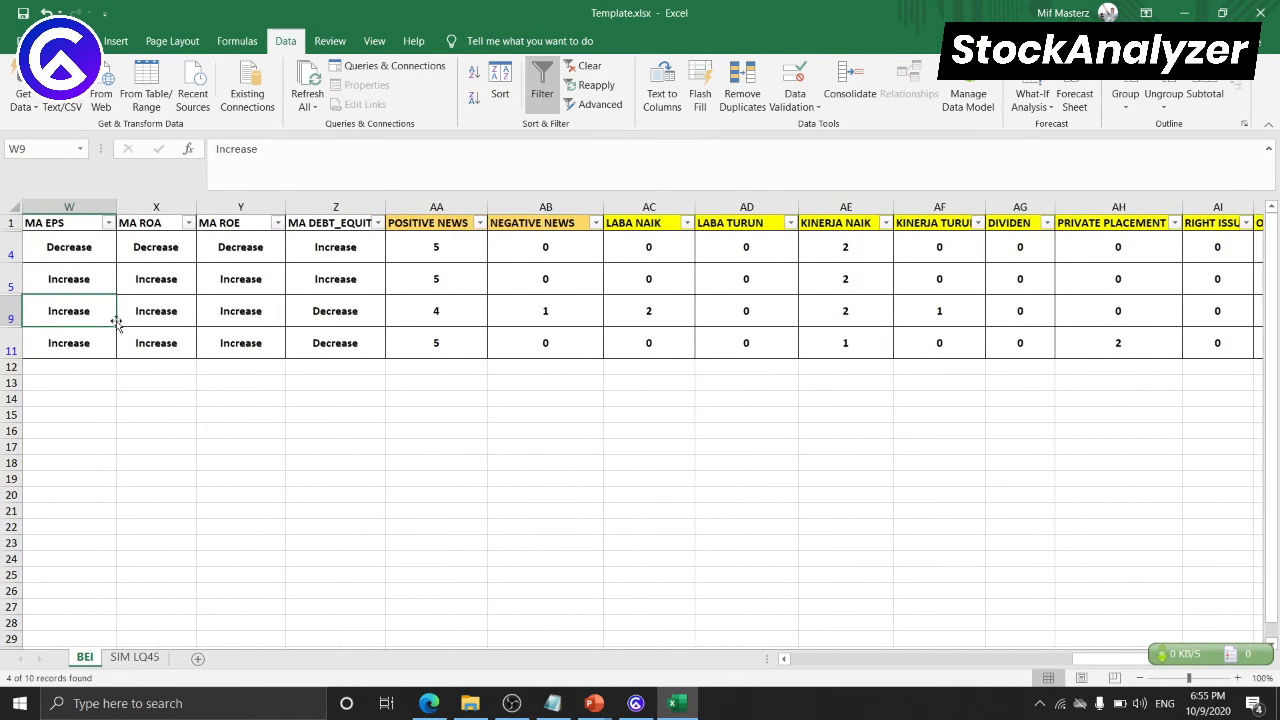
- Examine the ADES row's news category counts from LABA NAIK through the OTHER column
{"action": "key", "text": "Right"}
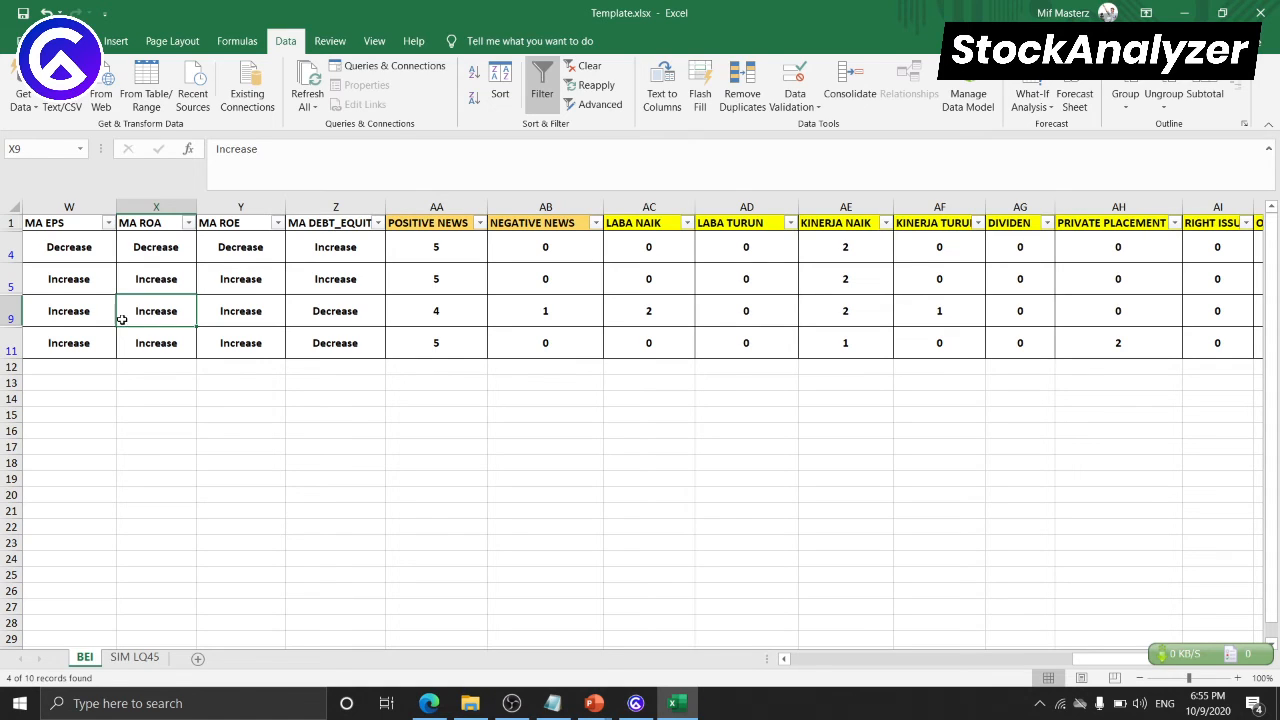
{"action": "left_click", "coordinate": [660, 309]}
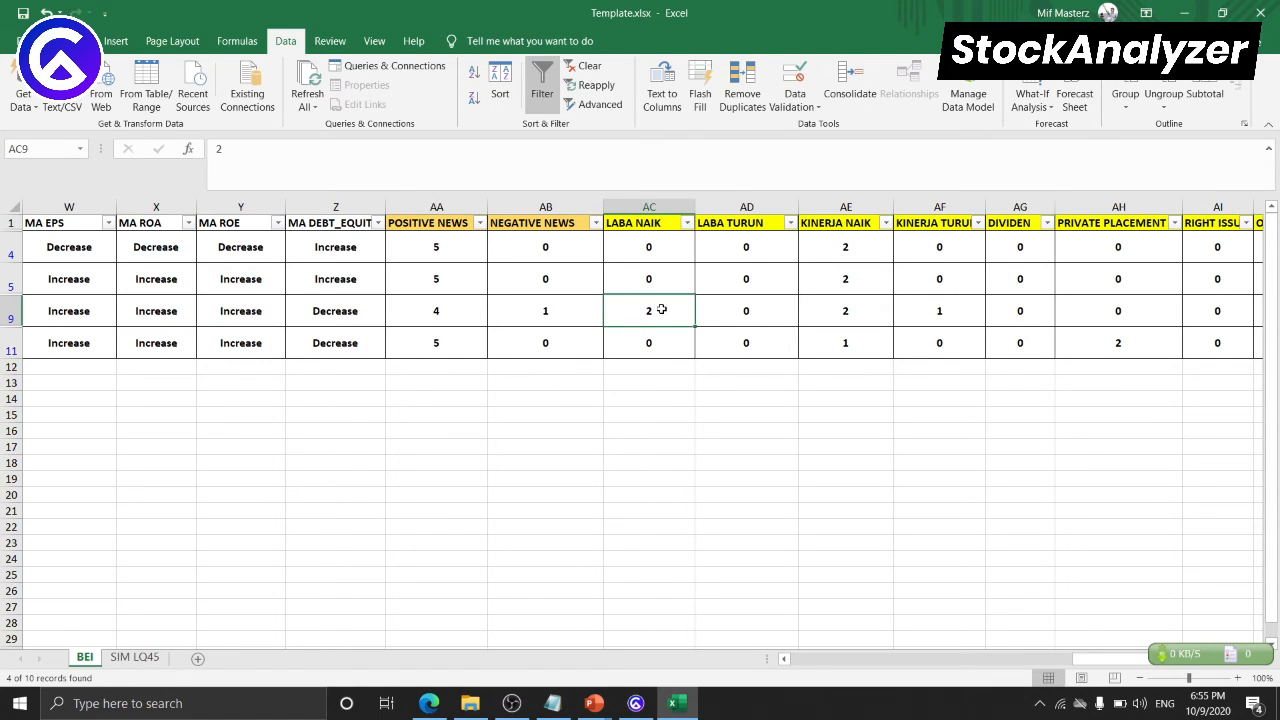
{"action": "left_click", "coordinate": [730, 318]}
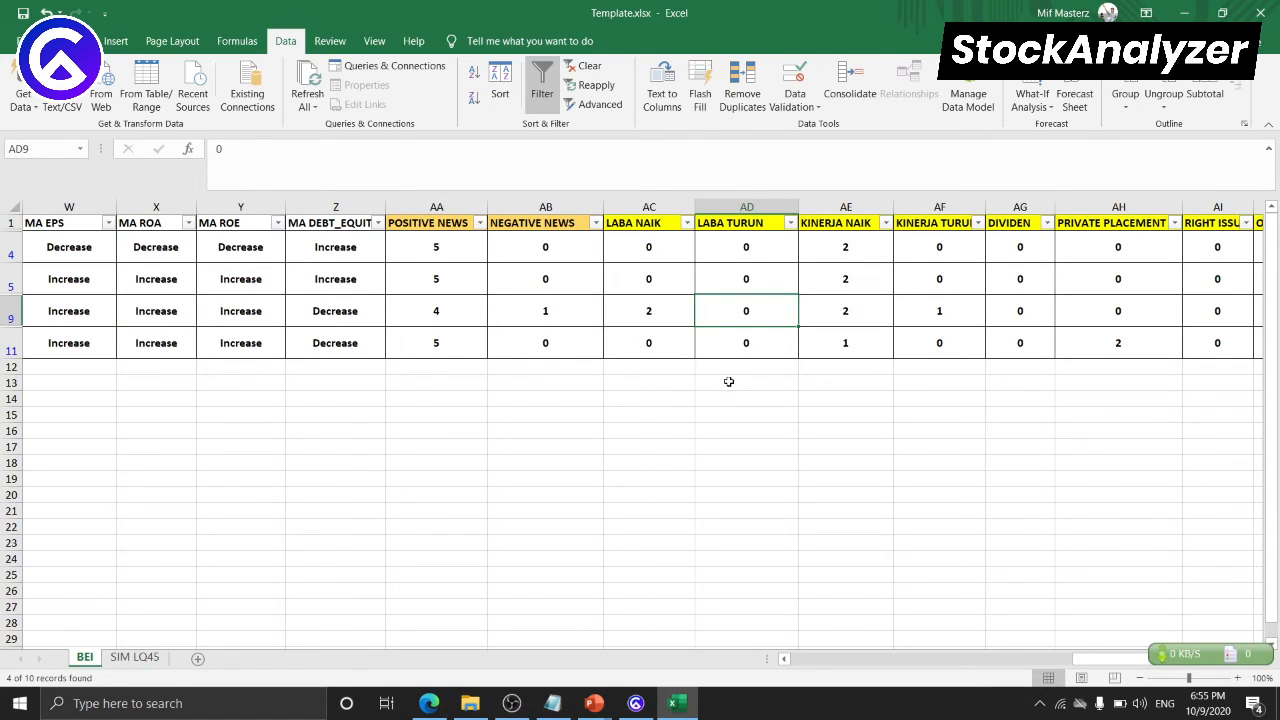
{"action": "key", "text": "Right"}
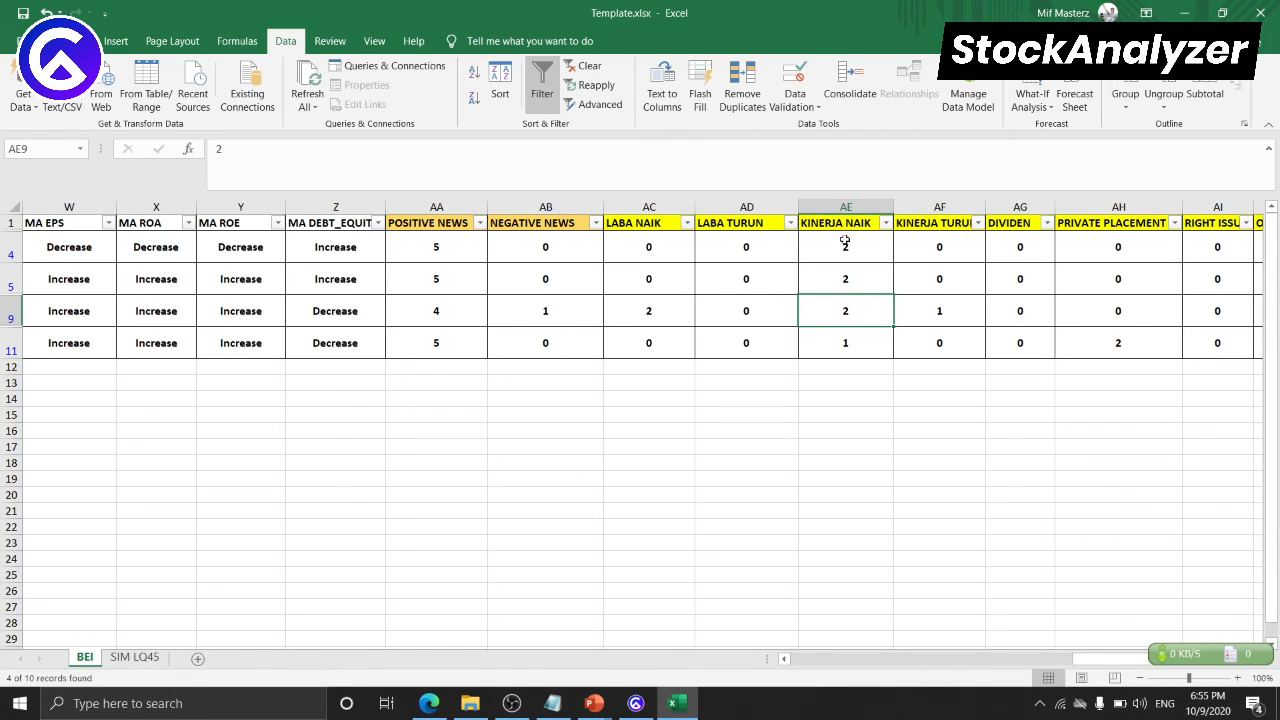
{"action": "key", "text": "Right"}
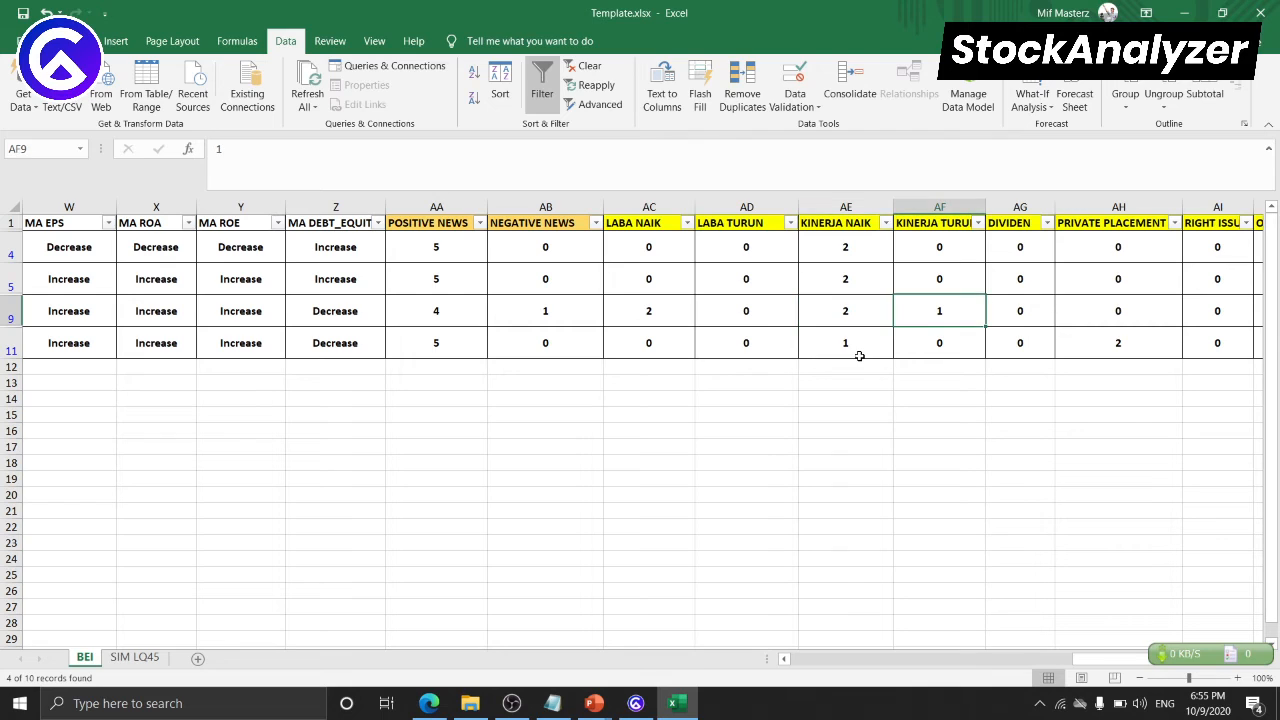
{"action": "key", "text": "Right"}
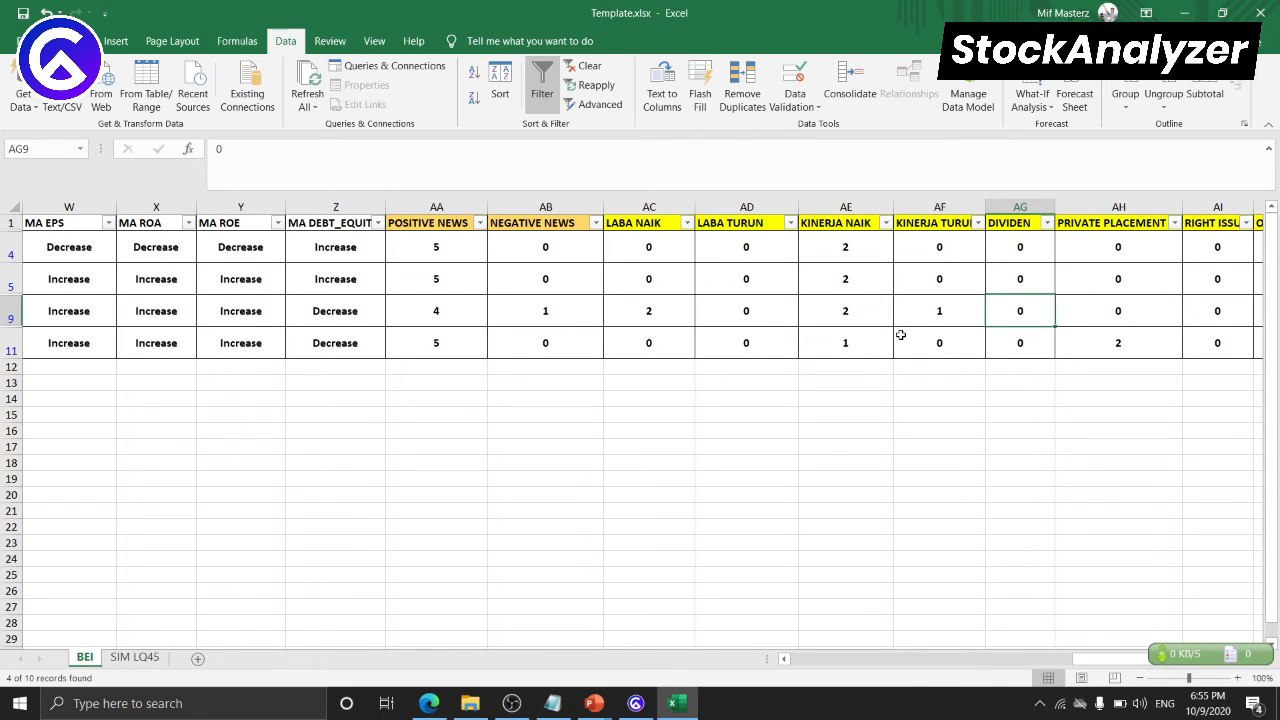
{"action": "key", "text": "Right"}
{"action": "key", "text": "Right"}
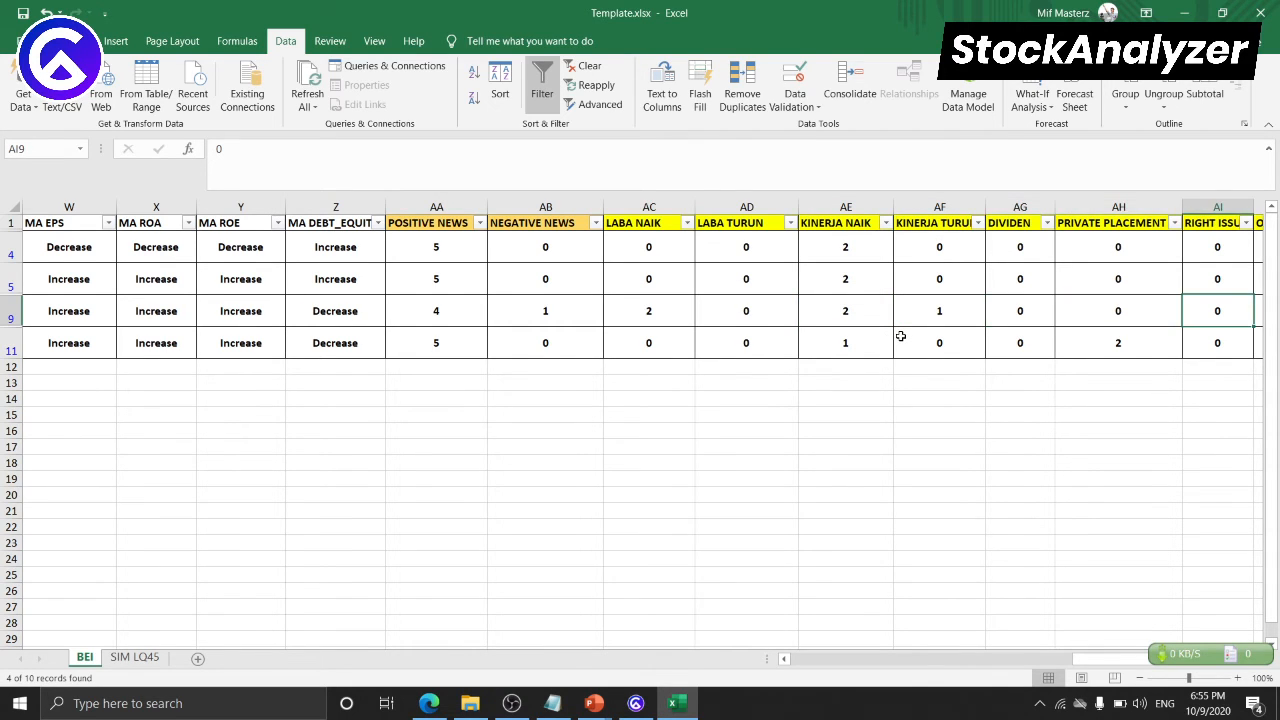
{"action": "key", "text": "Right"}
{"action": "key", "text": "Right"}
- Compare the OTHER news counts of the four filtered stocks
{"action": "key", "text": "Left"}
{"action": "key", "text": "Left"}
{"action": "key", "text": "Left"}
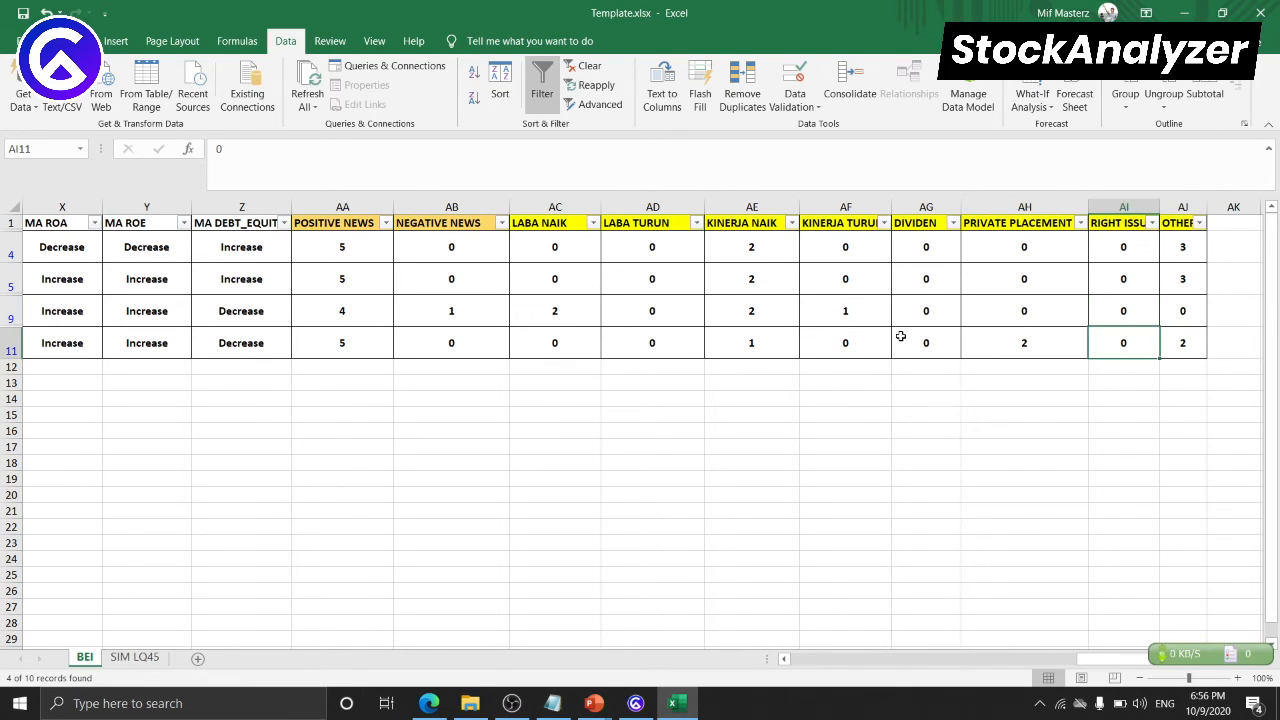
{"action": "key", "text": "Right"}
{"action": "key", "text": "Up"}
{"action": "key", "text": "Up"}
{"action": "key", "text": "Up"}
{"action": "key", "text": "Down"}
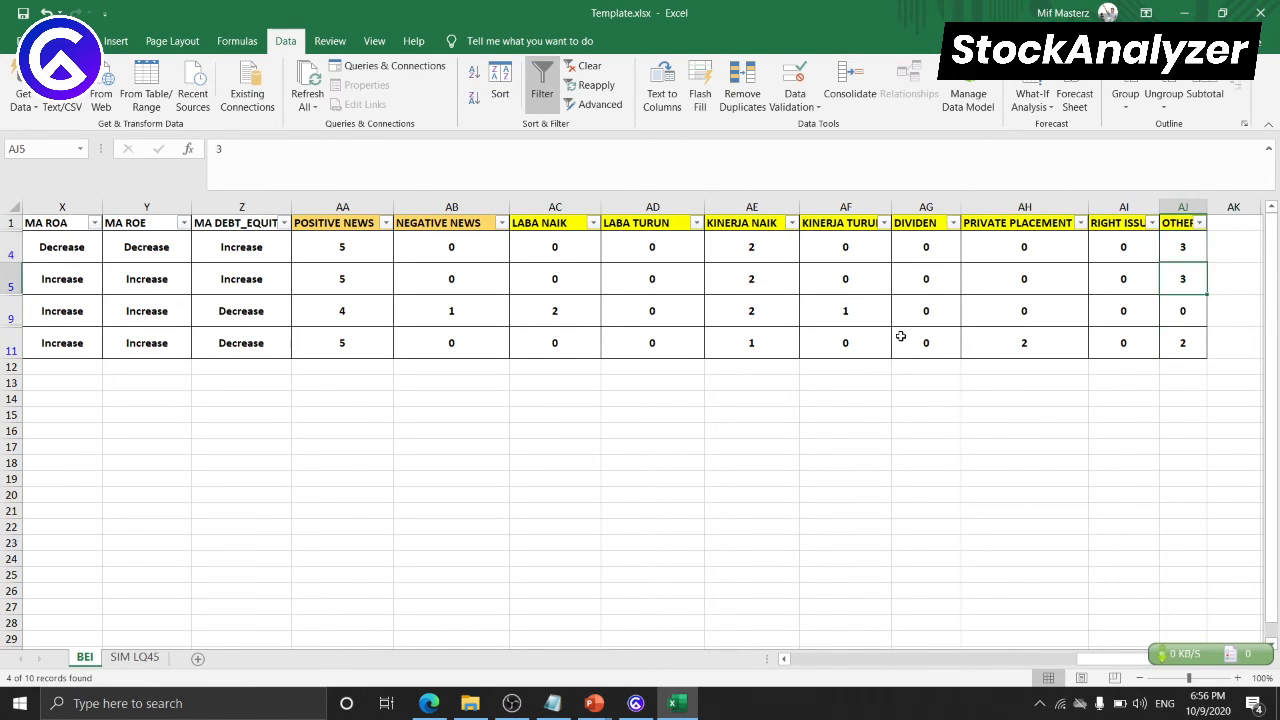
{"action": "key", "text": "Down"}
{"action": "key", "text": "Down"}
{"action": "key", "text": "Up"}
{"action": "key", "text": "Up"}
{"action": "key", "text": "Up"}
{"action": "key", "text": "Up"}
{"action": "key", "text": "Down"}
{"action": "key", "text": "Down"}
{"action": "key", "text": "Down"}
{"action": "key", "text": "Down"}
- Review the MNCN row back to its number, then return to the NO header of the stock list
{"action": "key", "text": "Left"}
{"action": "key", "text": "Left"}
{"action": "key", "text": "Left"}
{"action": "key", "text": "Left"}
{"action": "key", "text": "Left"}
{"action": "key", "text": "Left"}
{"action": "key", "text": "Left"}
{"action": "key", "text": "Left"}
{"action": "key", "text": "Left"}
{"action": "key", "text": "Left"}
{"action": "key", "text": "Left"}
{"action": "key", "text": "Left"}
{"action": "key", "text": "Left"}
{"action": "key", "text": "Left"}
{"action": "key", "text": "Left"}
{"action": "key", "text": "Left"}
{"action": "key", "text": "Left"}
{"action": "key", "text": "Left"}
{"action": "key", "text": "Left"}
{"action": "key", "text": "Left"}
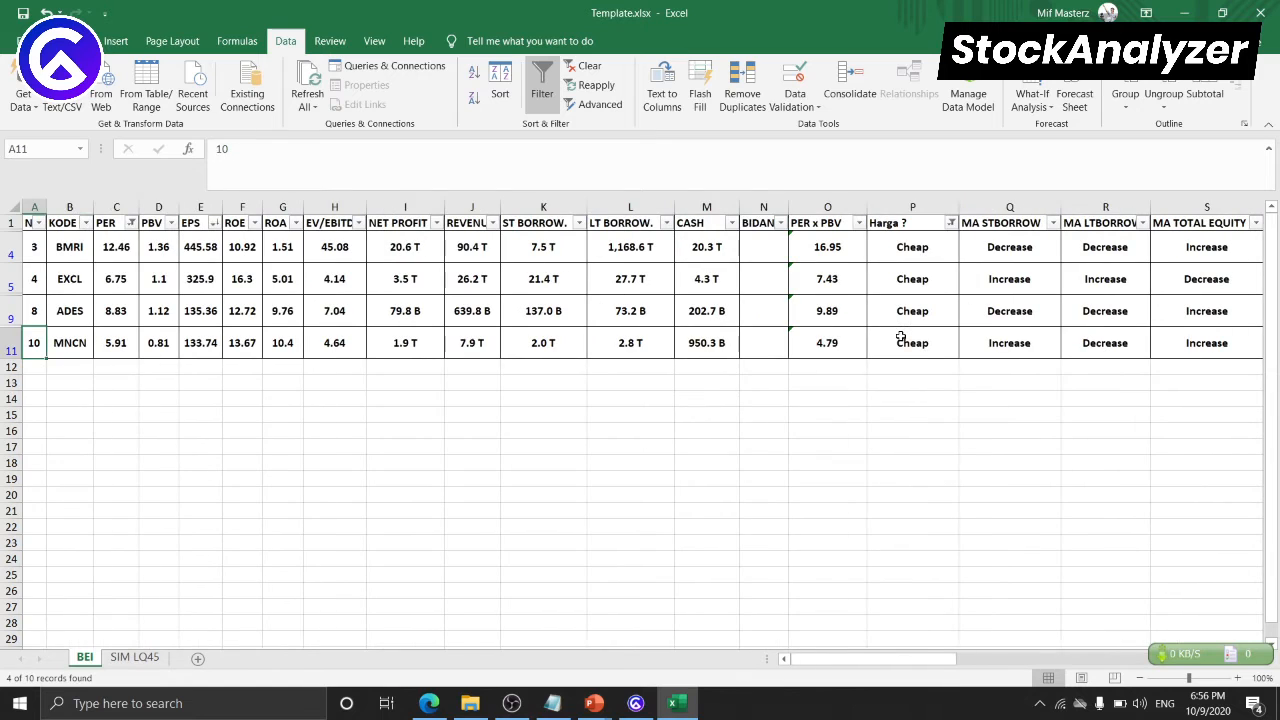
{"action": "key", "text": "Up"}
{"action": "key", "text": "Up"}
{"action": "key", "text": "Up"}
{"action": "key", "text": "Up"}
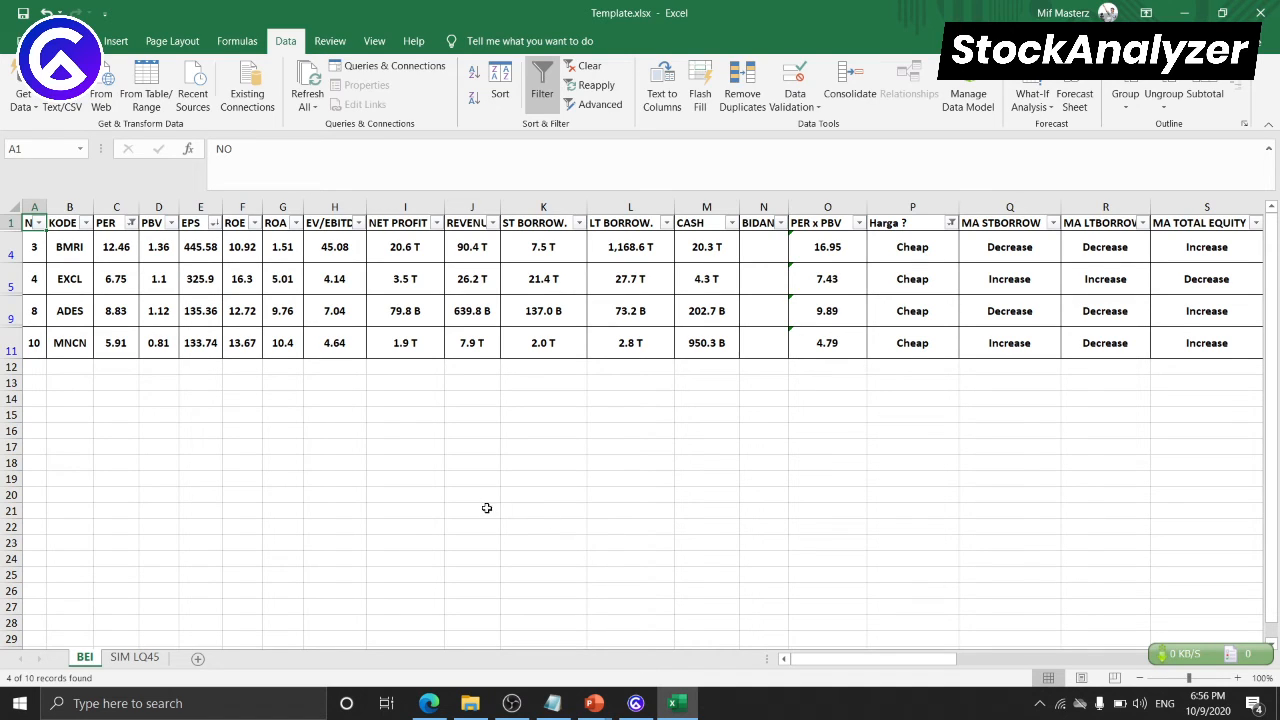
- Copy the EXCL stock code from the BEI sheet and clear symbols B3:B19 on the SIM LQ45 sheet
{"action": "left_click", "coordinate": [74, 251]}
{"action": "left_click", "coordinate": [78, 281]}
{"action": "key", "text": "ctrl+c"}
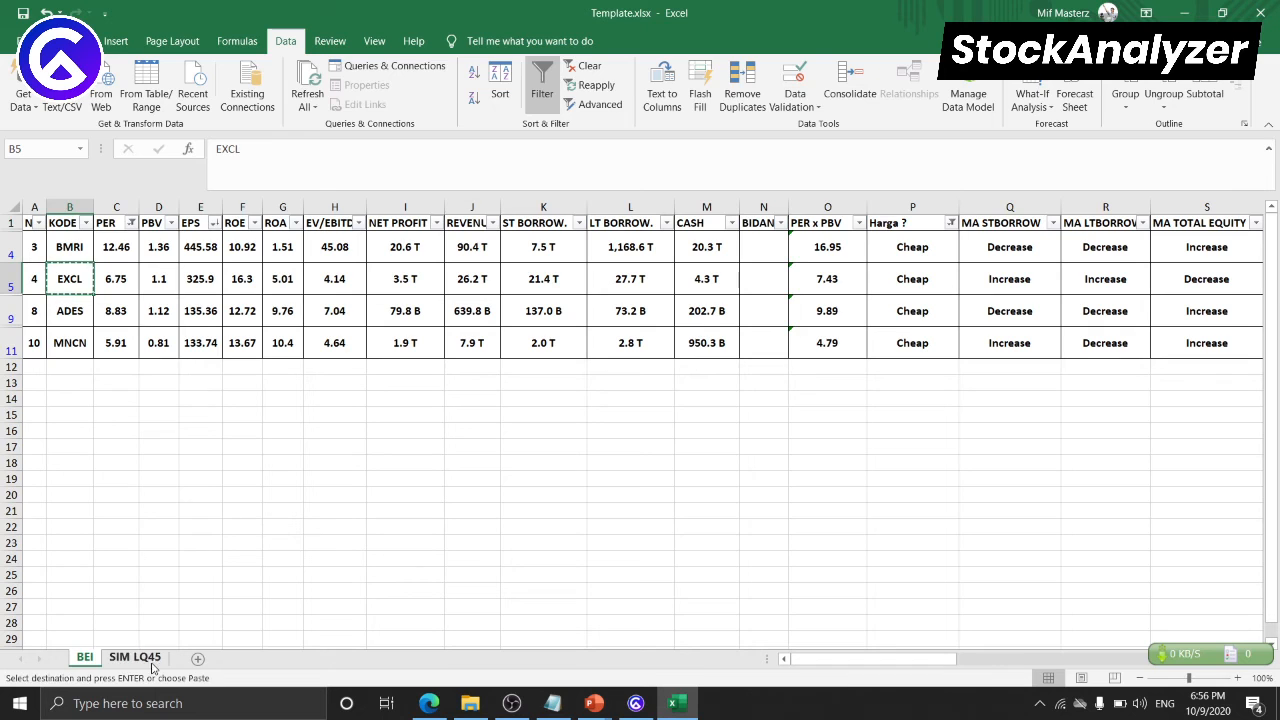
{"action": "left_click", "coordinate": [138, 657]}
{"action": "left_click", "coordinate": [66, 250]}
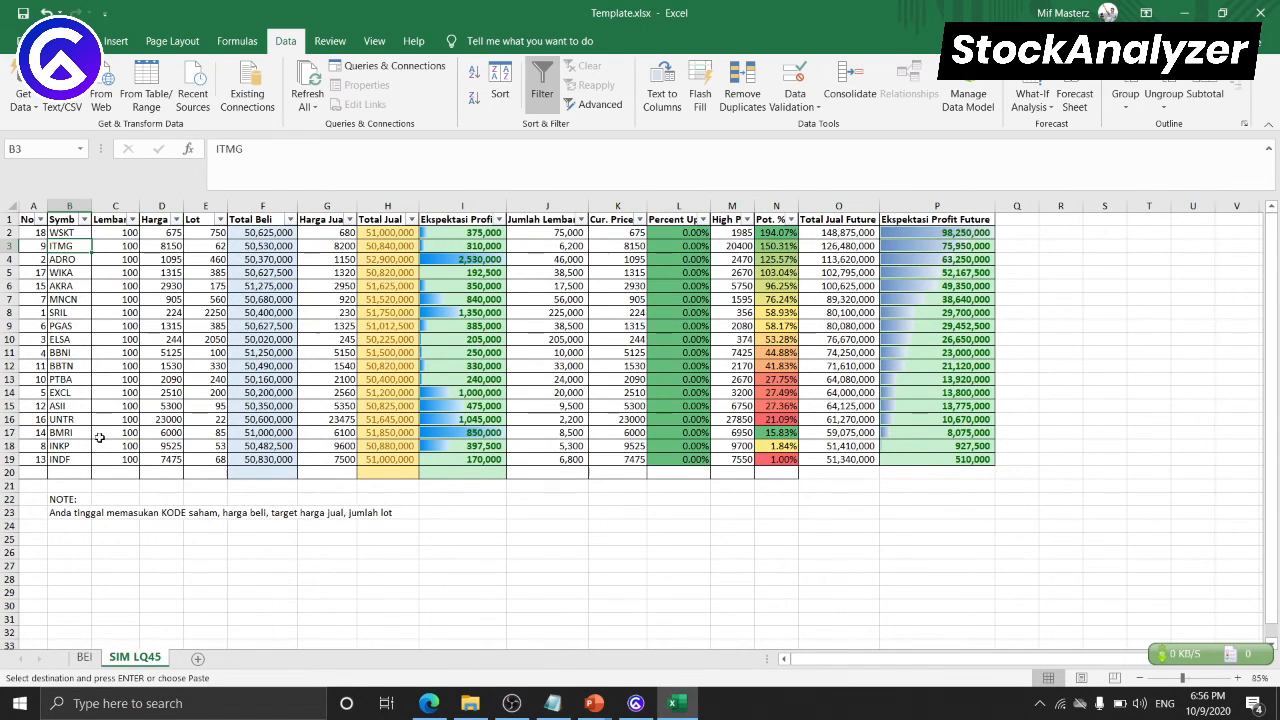
{"action": "left_click", "coordinate": [76, 458], "text": "shift"}
{"action": "key", "text": "ctrl+v"}
{"action": "key", "text": "Delete"}
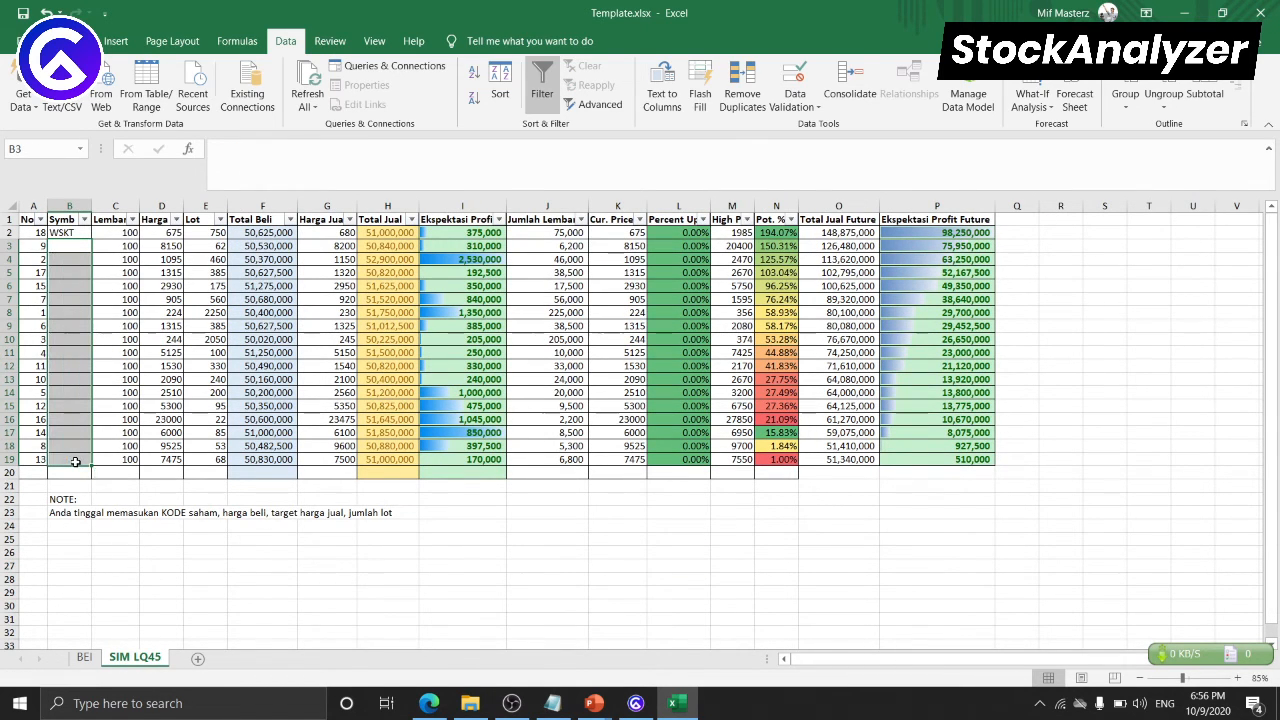
- Replace the WSKT symbol in cell B2 with EXCL
{"action": "left_click", "coordinate": [75, 231]}
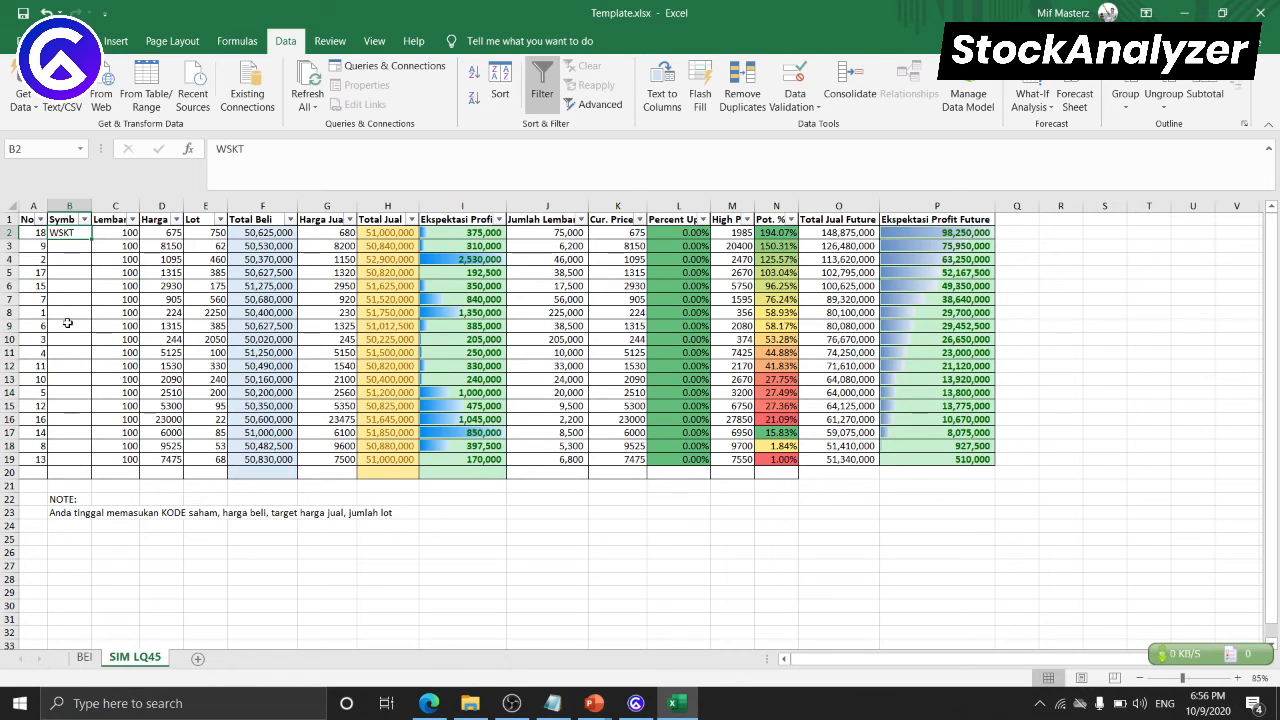
{"action": "type", "text": "EXC"}
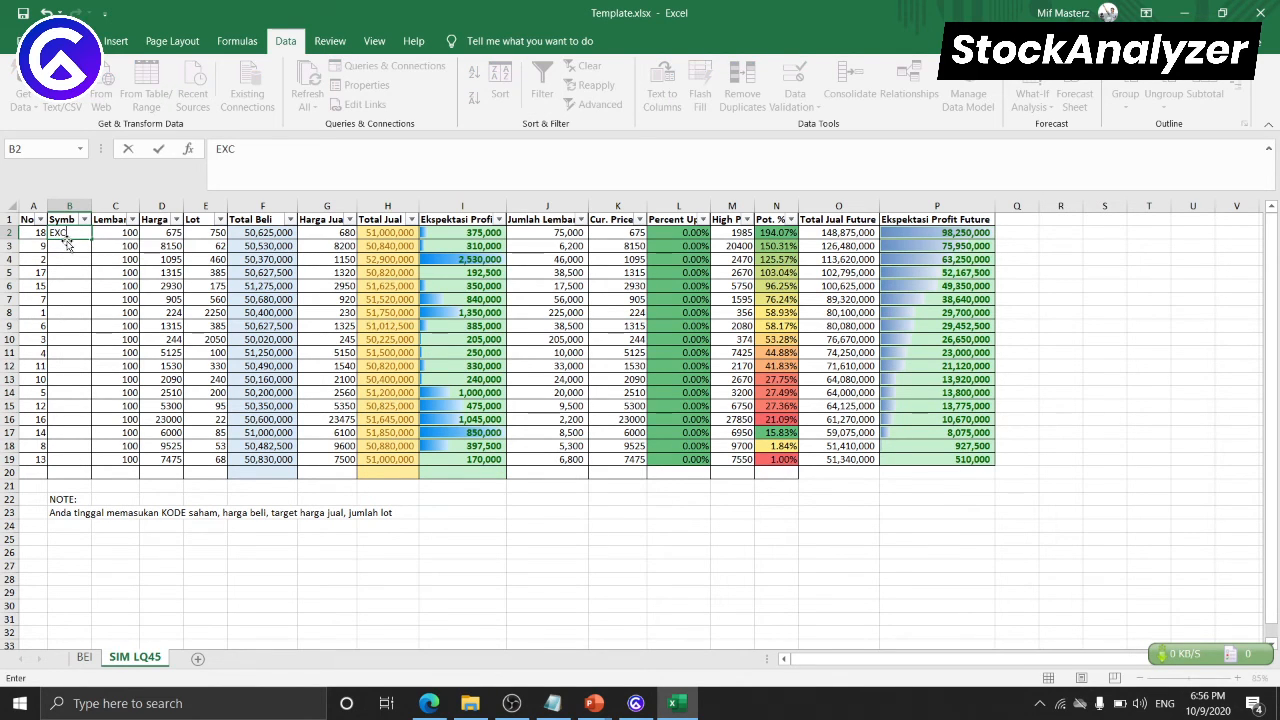
{"action": "type", "text": "L"}
{"action": "key", "text": "Tab"}
- Clear the purchase price, Lot, current price and high price values in the EXCL row of the simulation table
{"action": "key", "text": "Tab"}
{"action": "key", "text": "Delete"}
{"action": "key", "text": "Tab"}
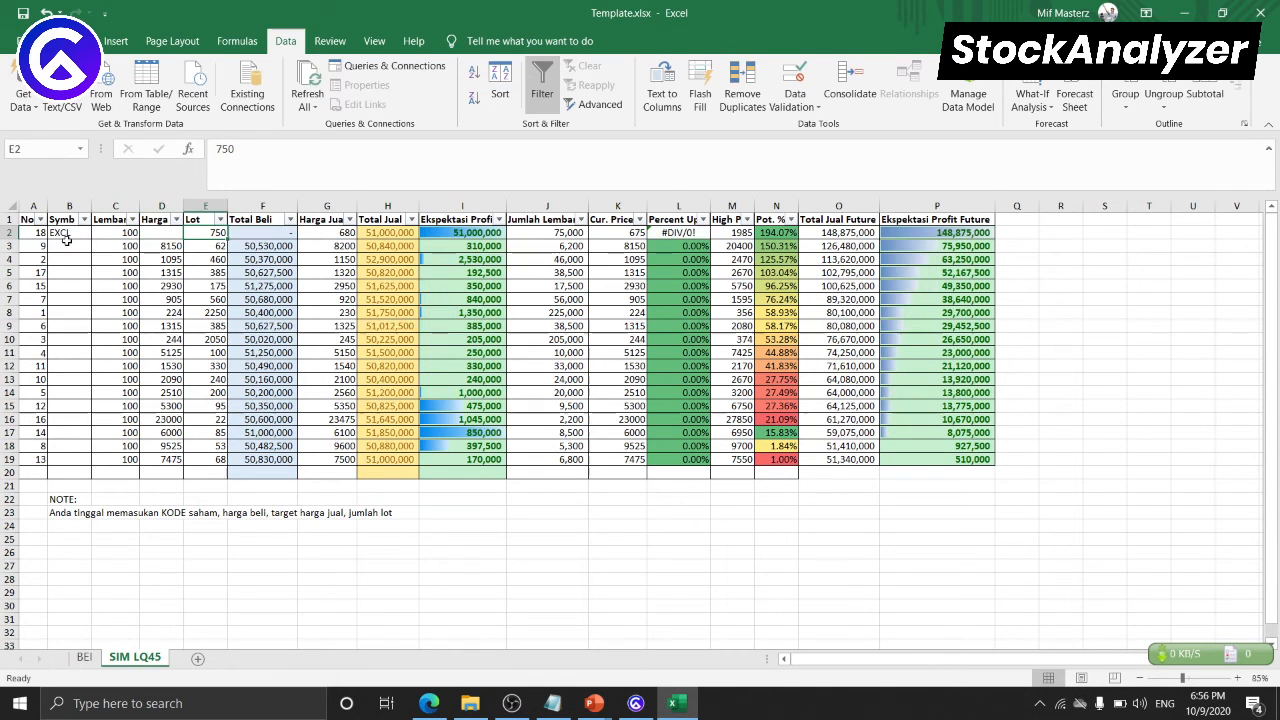
{"action": "key", "text": "Delete"}
{"action": "key", "text": "Tab"}
{"action": "key", "text": "Tab"}
{"action": "key", "text": "Tab"}
{"action": "key", "text": "Tab"}
{"action": "key", "text": "Tab"}
{"action": "key", "text": "Tab"}
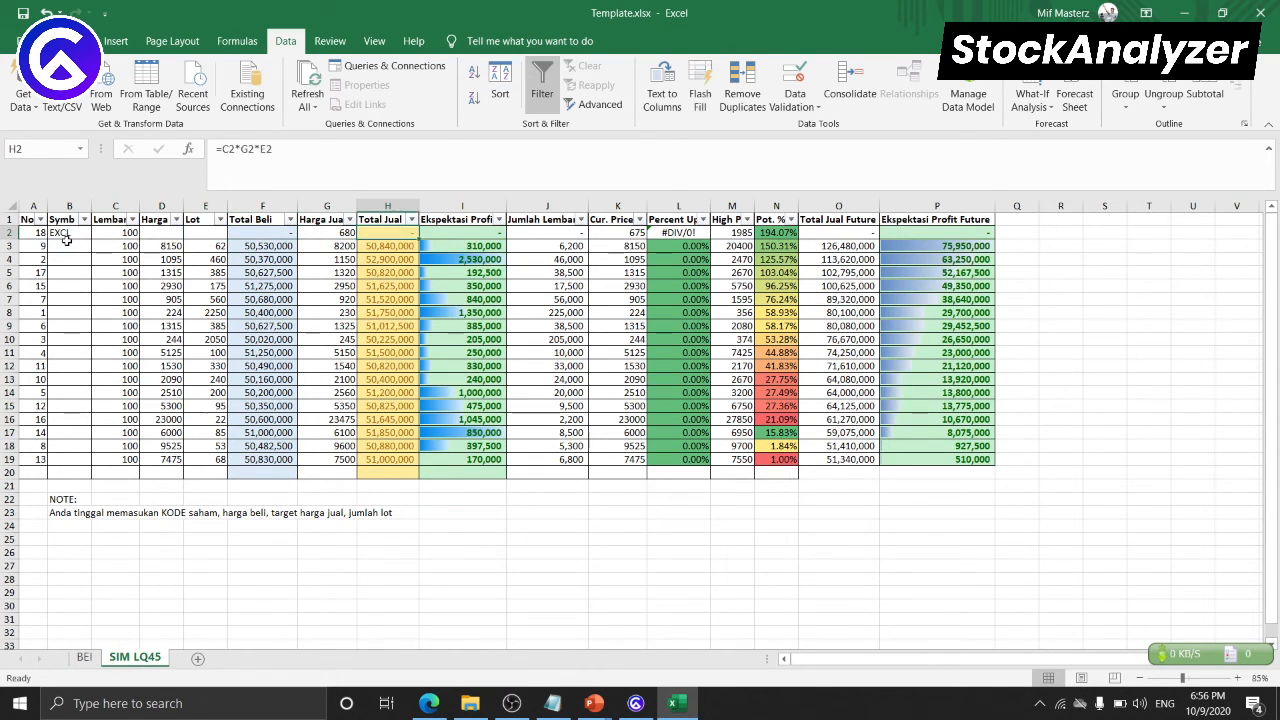
{"action": "key", "text": "Delete"}
{"action": "key", "text": "Tab"}
{"action": "key", "text": "Tab"}
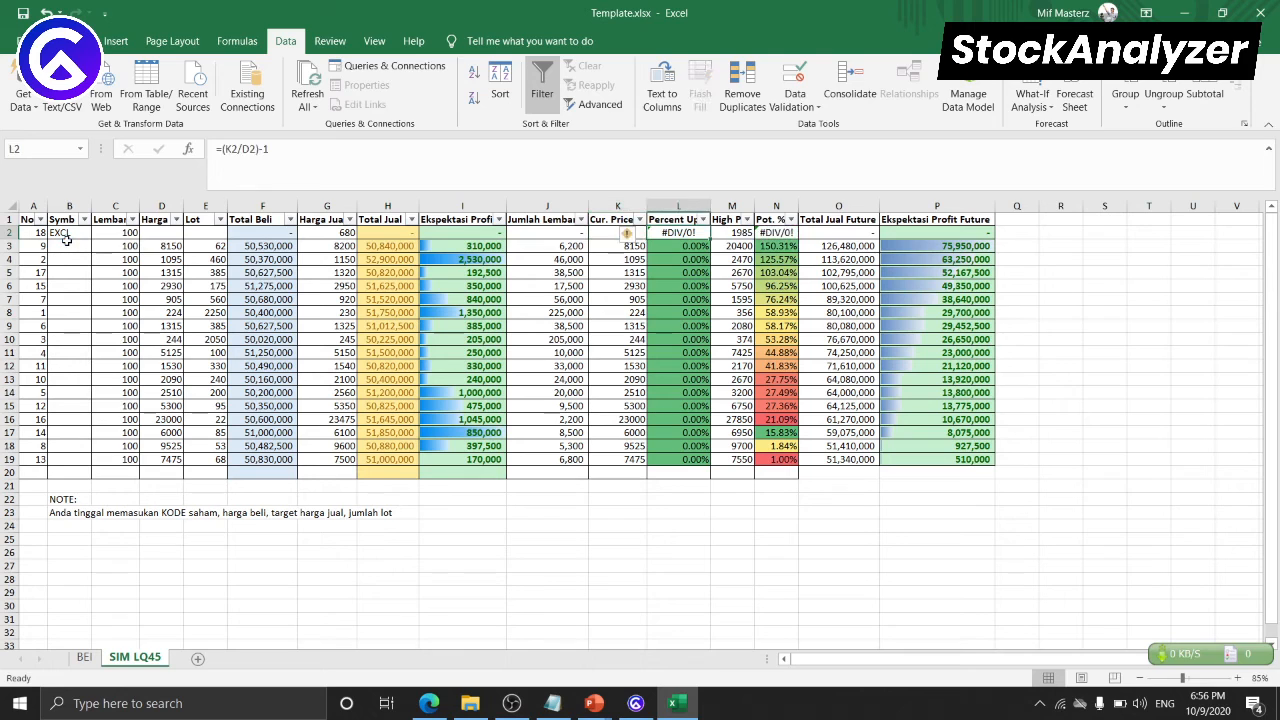
{"action": "key", "text": "Delete"}
{"action": "key", "text": "Left"}
{"action": "key", "text": "Left"}
{"action": "key", "text": "Left"}
{"action": "key", "text": "Left"}
{"action": "key", "text": "Left"}
{"action": "key", "text": "Left"}
{"action": "key", "text": "Left"}
{"action": "key", "text": "Left"}
{"action": "key", "text": "Left"}
{"action": "key", "text": "Left"}
{"action": "key", "text": "Left"}
{"action": "key", "text": "Left"}
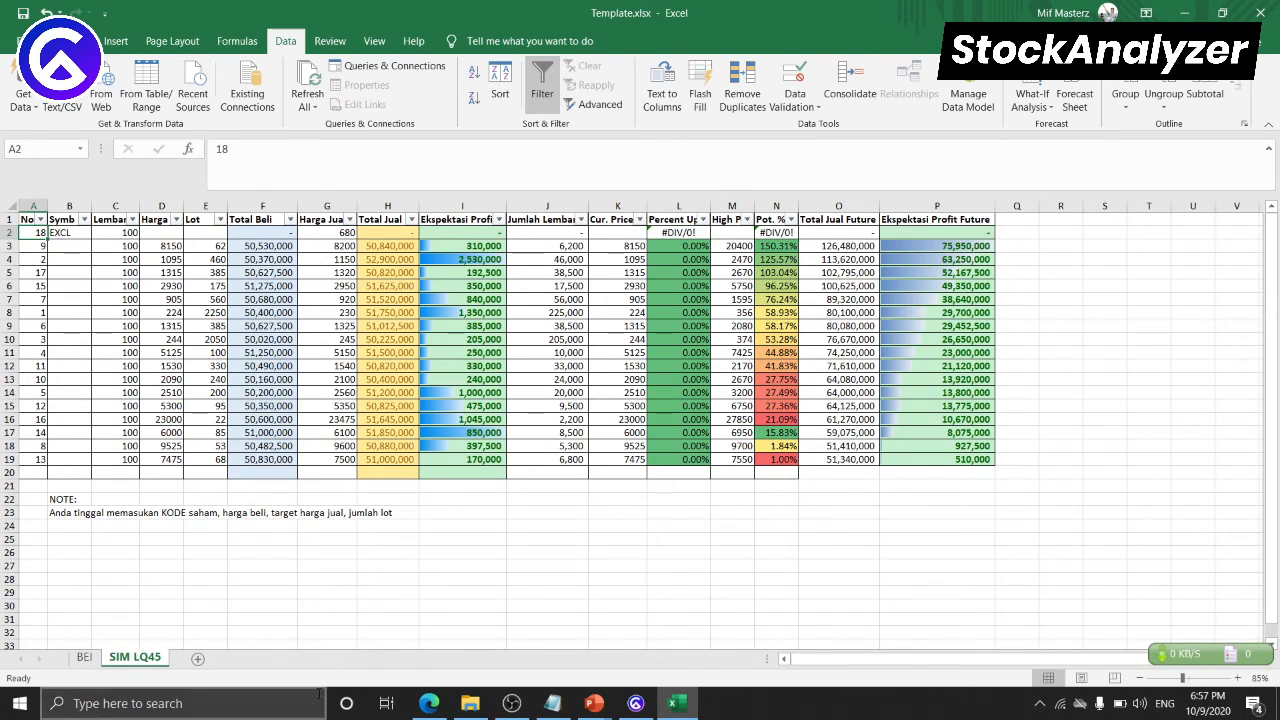
- Switch to the Edge browser and search the web for "excl jk" to look up the stock's price
{"action": "left_click", "coordinate": [428, 703]}
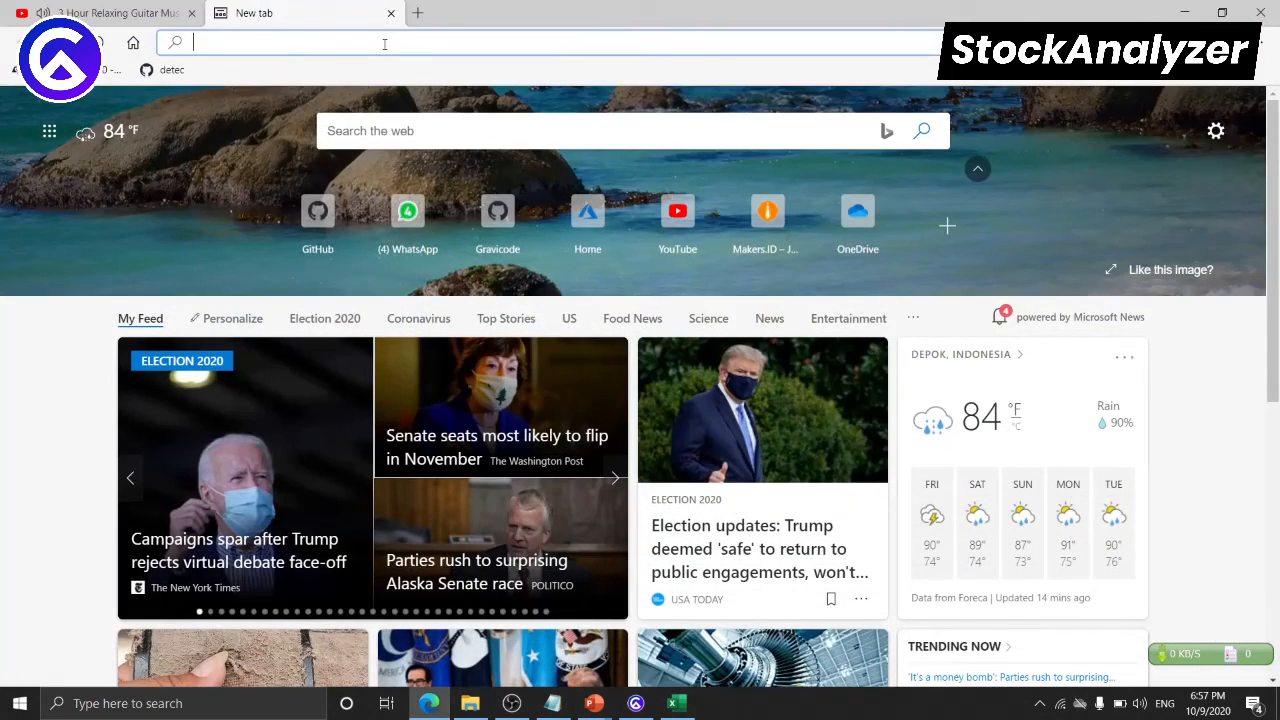
{"action": "type", "text": "excl "}
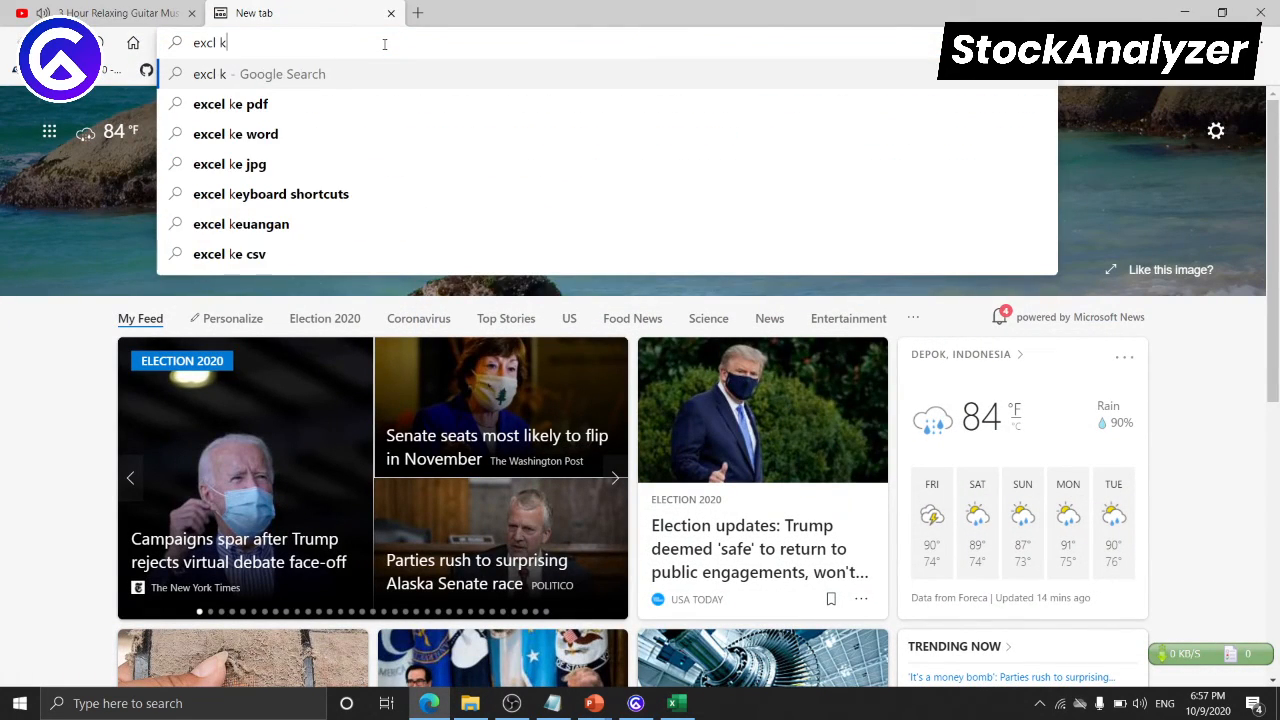
{"action": "type", "text": "jk"}
{"action": "key", "text": "Return"}
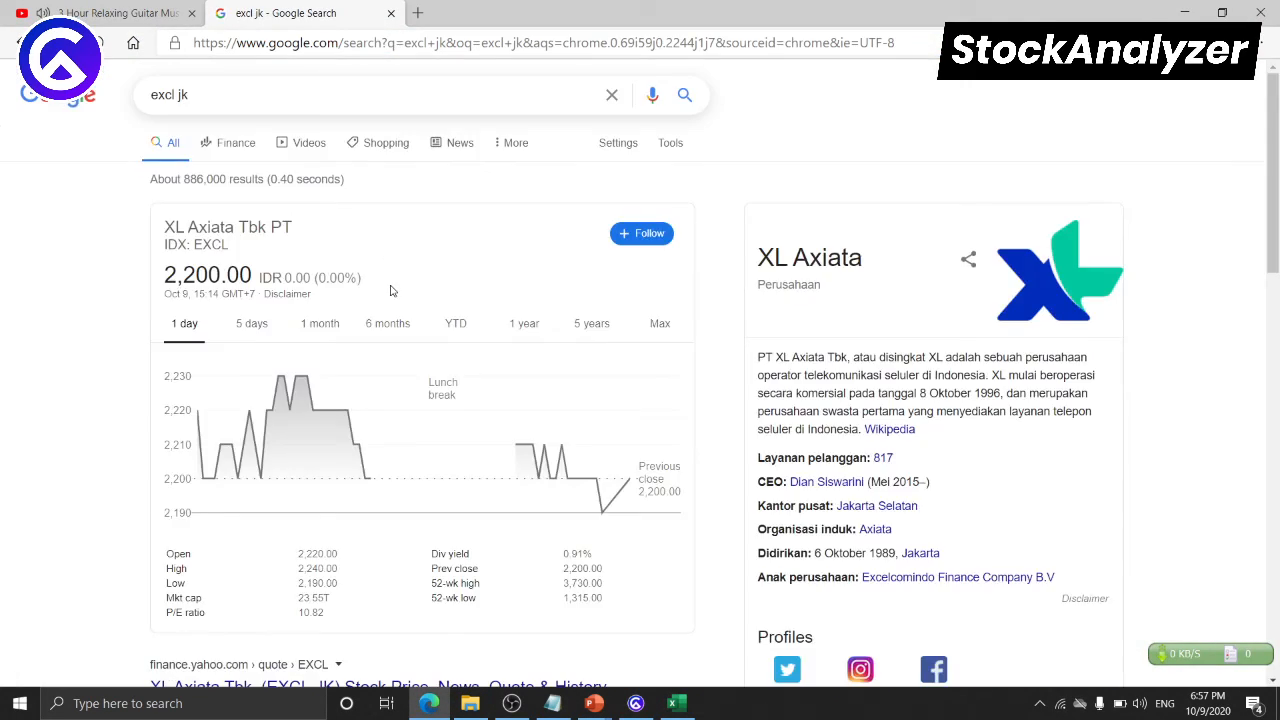
- Return to Excel and set the EXCL row's purchase price to 2200 and its Lot to 10
{"action": "key", "text": "alt+Tab"}
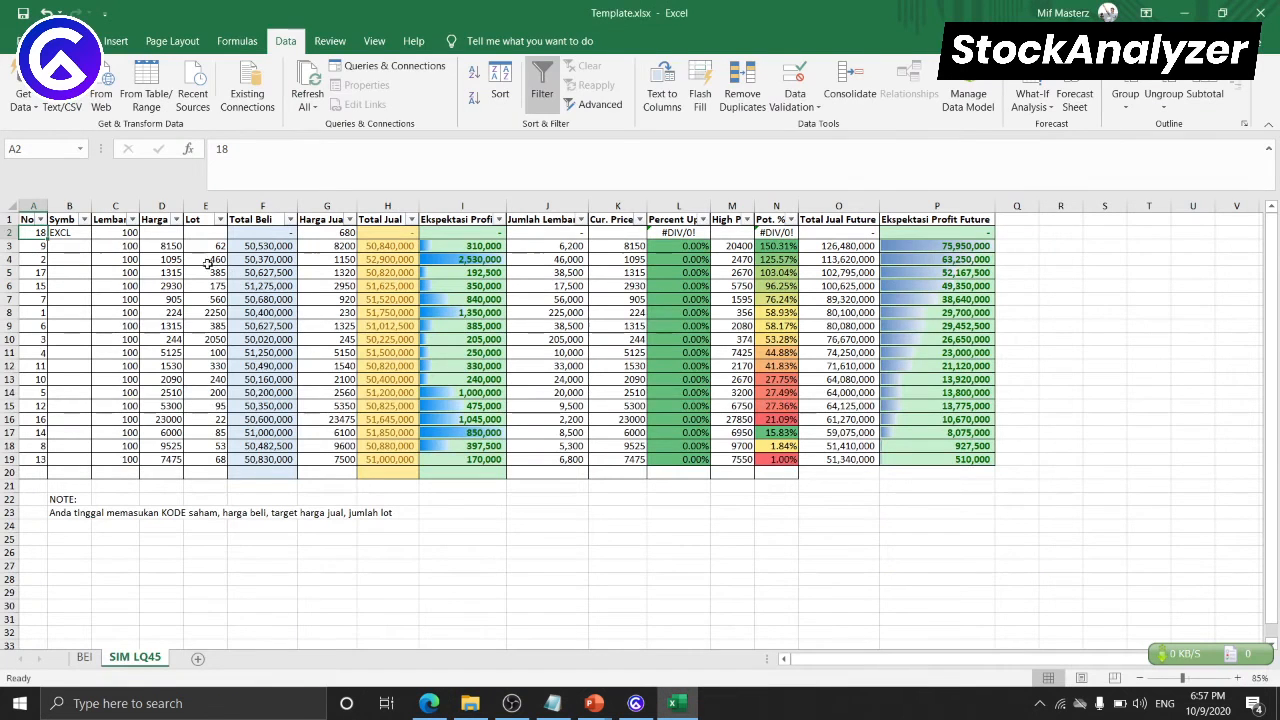
{"action": "left_click", "coordinate": [163, 232]}
{"action": "type", "text": "2200"}
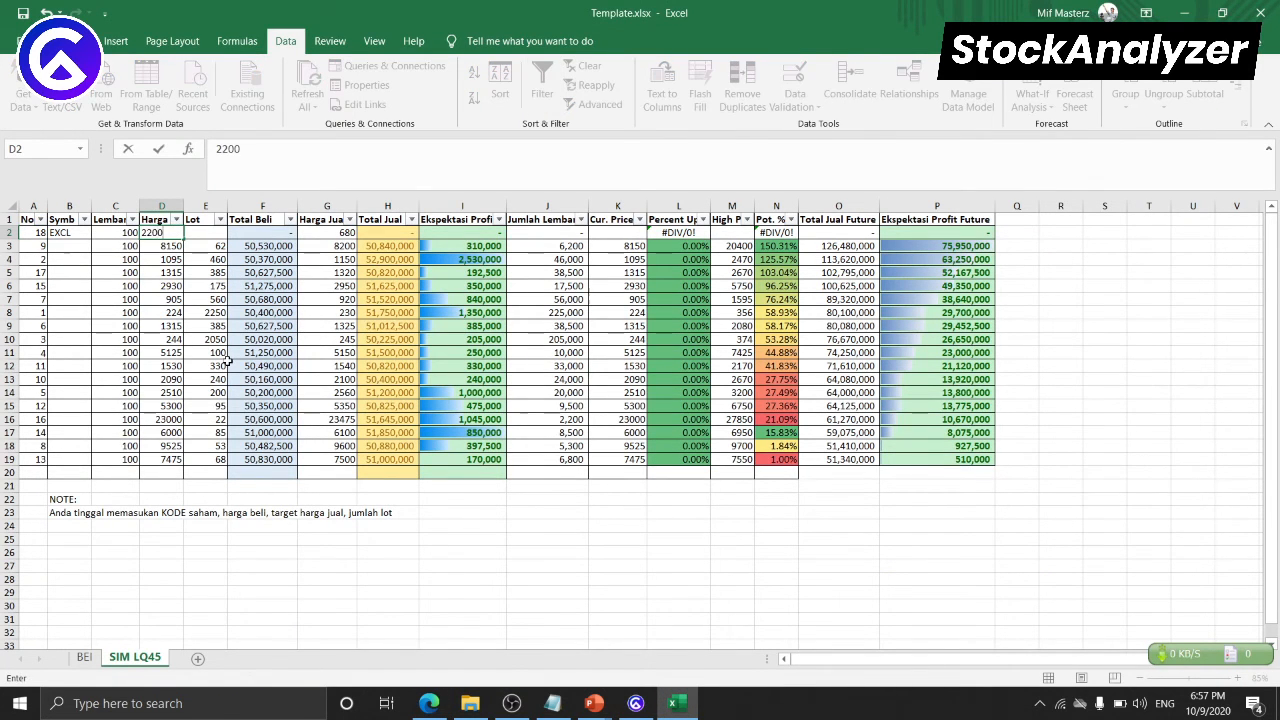
{"action": "key", "text": "Return"}
{"action": "key", "text": "Up"}
{"action": "key", "text": "Right"}
{"action": "type", "text": "10"}
{"action": "key", "text": "Tab"}
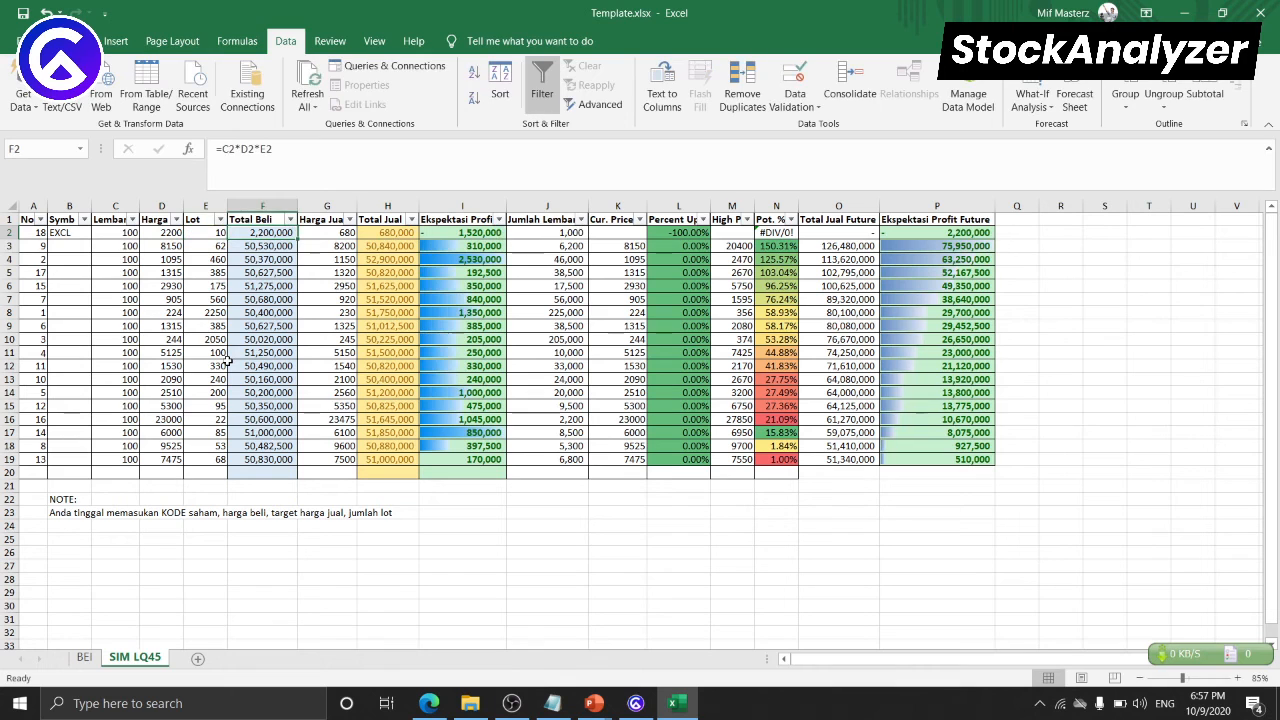
- Set the EXCL row's Lot to 100
{"action": "key", "text": "Left"}
{"action": "type", "text": "100"}
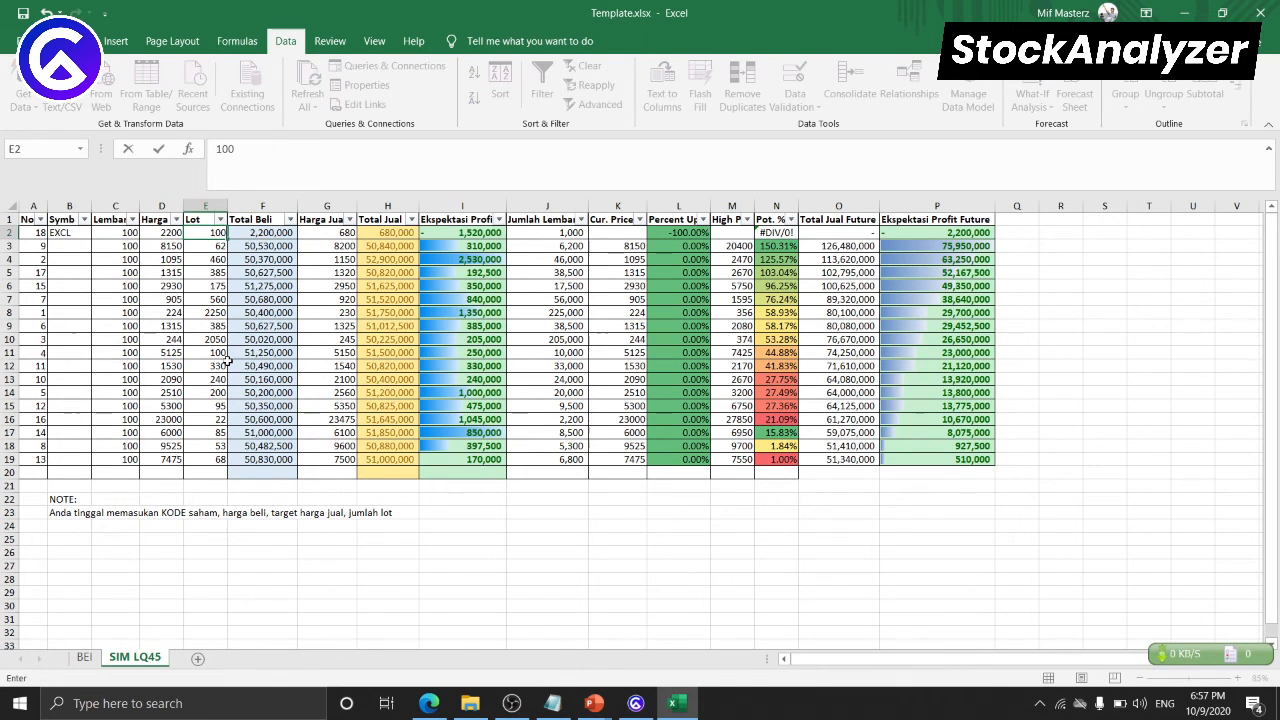
{"action": "key", "text": "Return"}
{"action": "key", "text": "Up"}
{"action": "key", "text": "Right"}
{"action": "key", "text": "Right"}
{"action": "key", "text": "Right"}
{"action": "key", "text": "Right"}
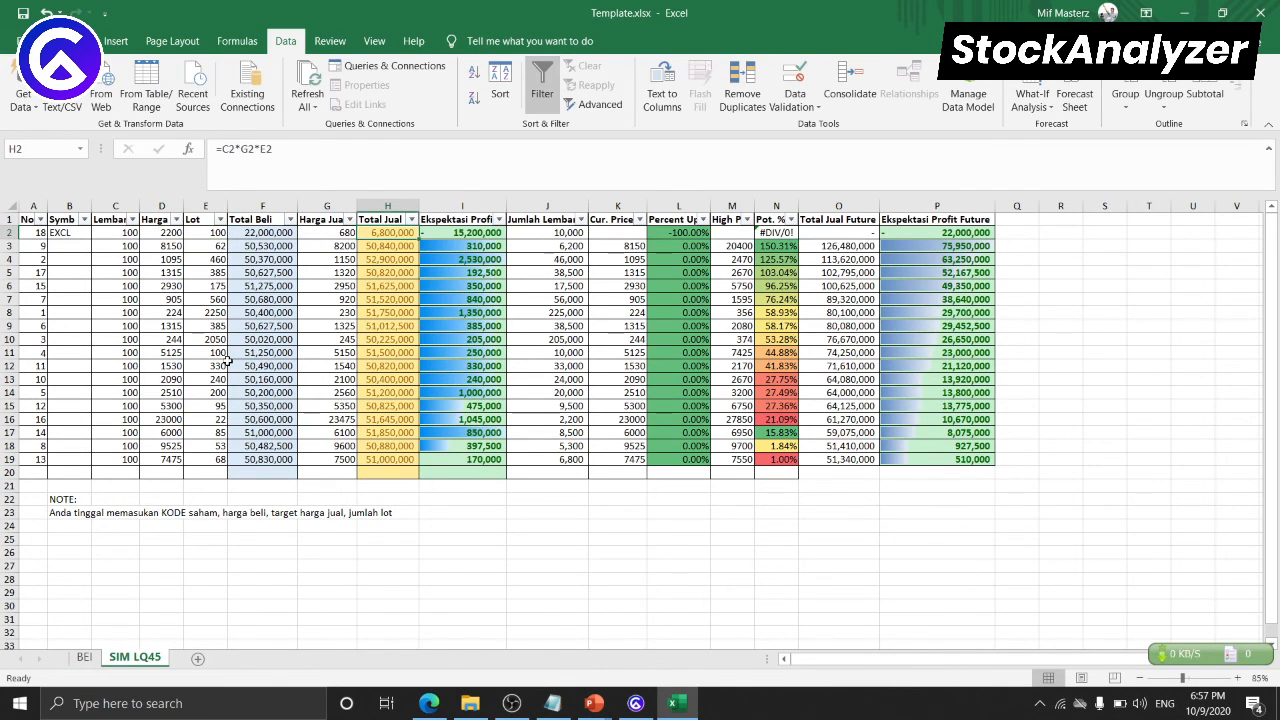
- Switch to the Edge browser and view EXCL's price chart over 1 month and 6 months
{"action": "key", "text": "alt+Tab"}
{"action": "left_click", "coordinate": [326, 329]}
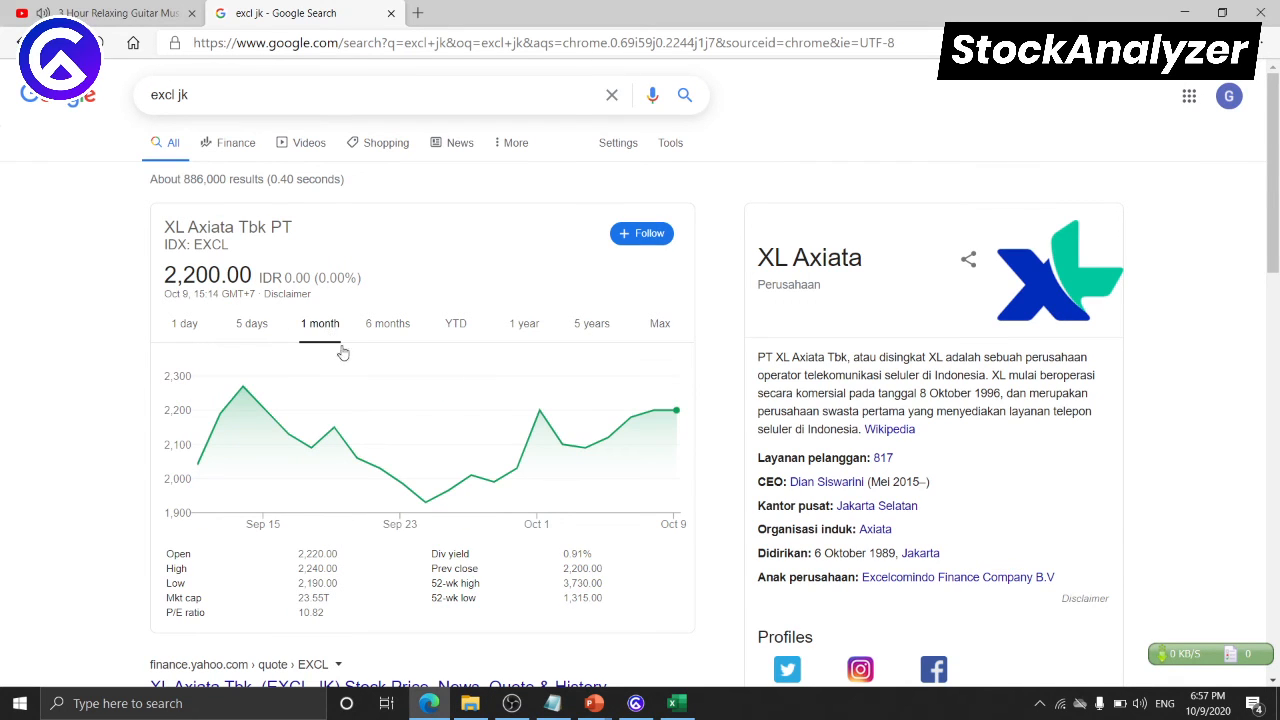
{"action": "left_click", "coordinate": [390, 325]}
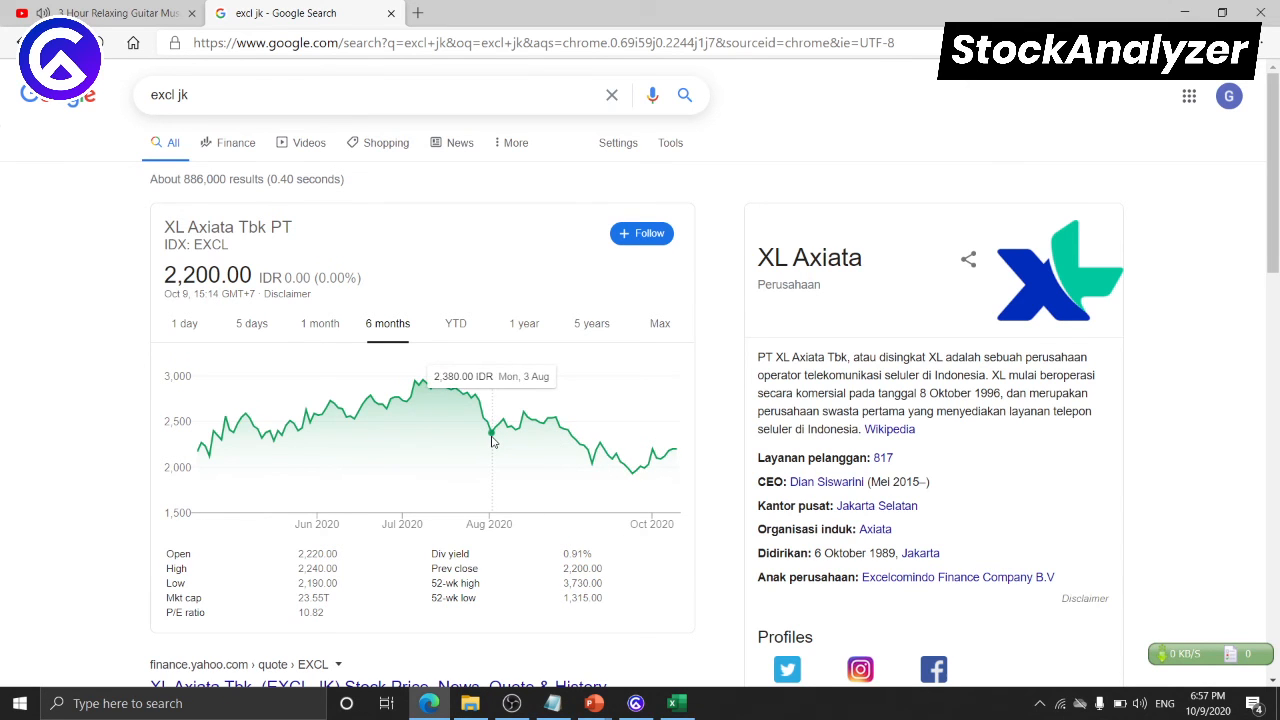
- Return to Excel, set the EXCL row's selling price to 2400 and check its total sale and expected profit
{"action": "key", "text": "alt+Tab"}
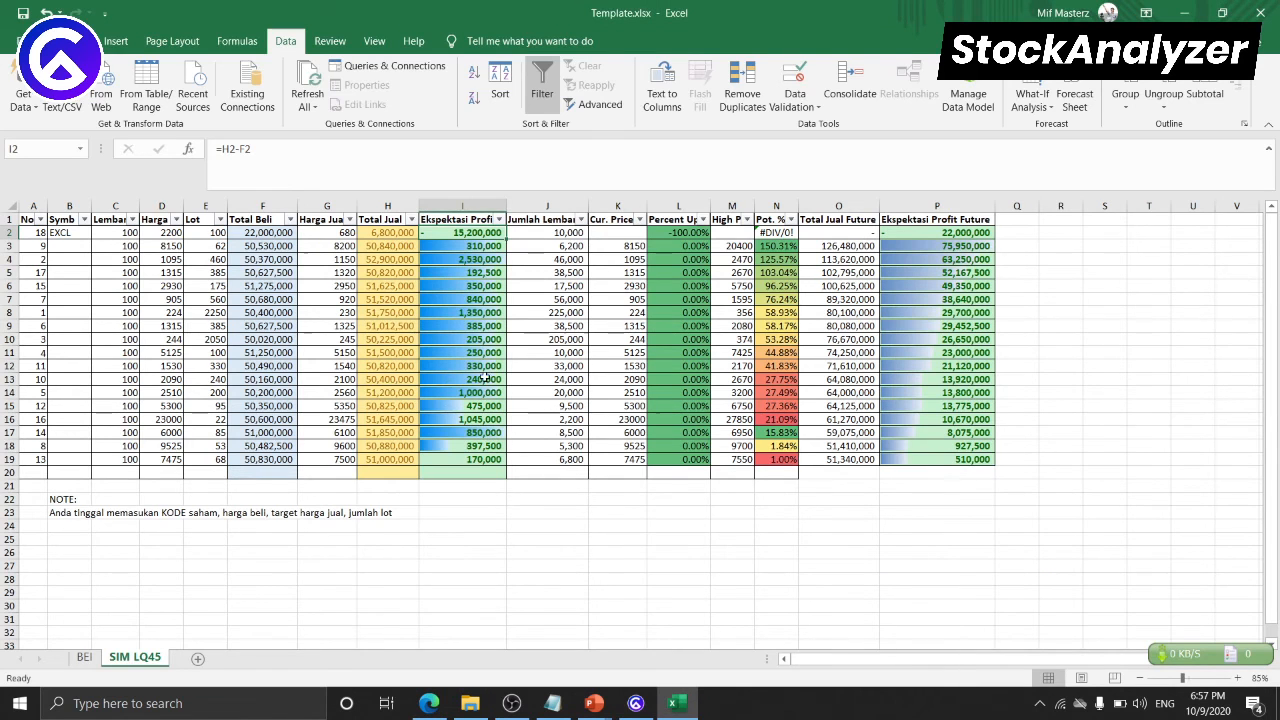
{"action": "key", "text": "Left"}
{"action": "key", "text": "Left"}
{"action": "type", "text": "2400"}
{"action": "key", "text": "Return"}
{"action": "key", "text": "Up"}
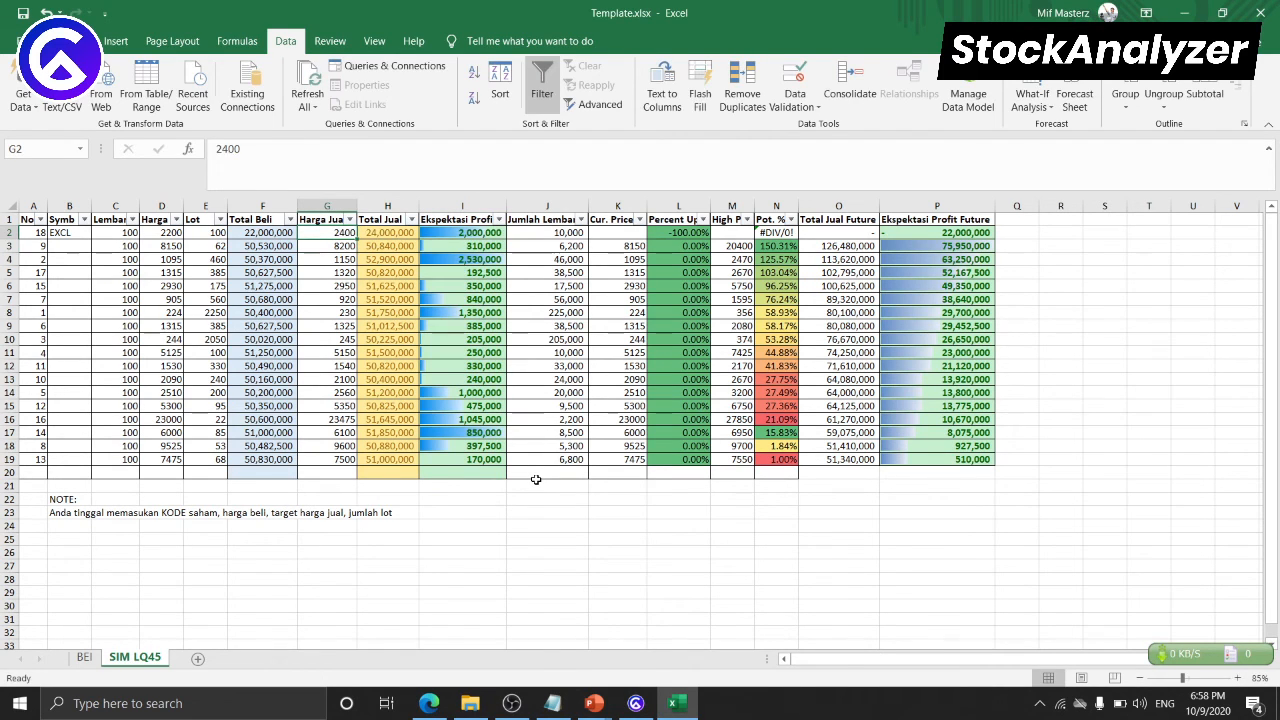
{"action": "key", "text": "Right"}
{"action": "key", "text": "Right"}
{"action": "key", "text": "Right"}
{"action": "key", "text": "Left"}
{"action": "key", "text": "Left"}
{"action": "key", "text": "Right"}
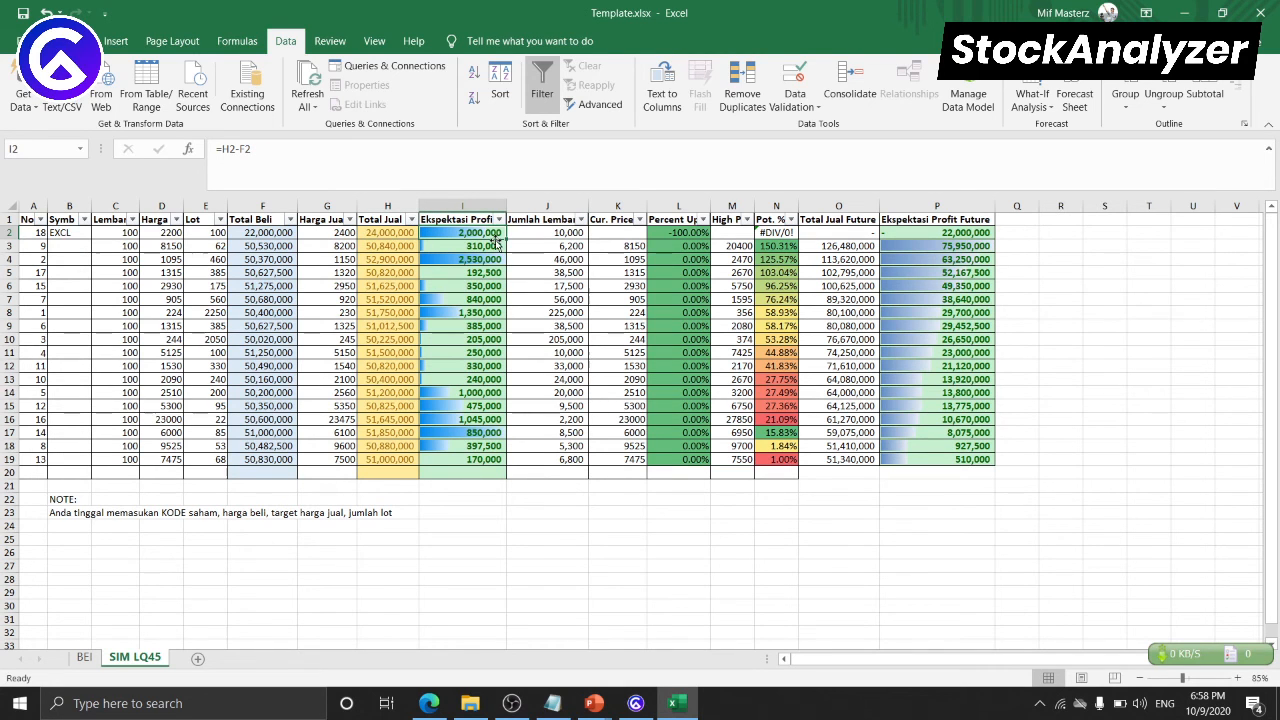
- Recheck the 6-month EXCL chart in Edge, and back in Excel enter 2900 as the EXCL row's current price
{"action": "key", "text": "alt+Tab"}
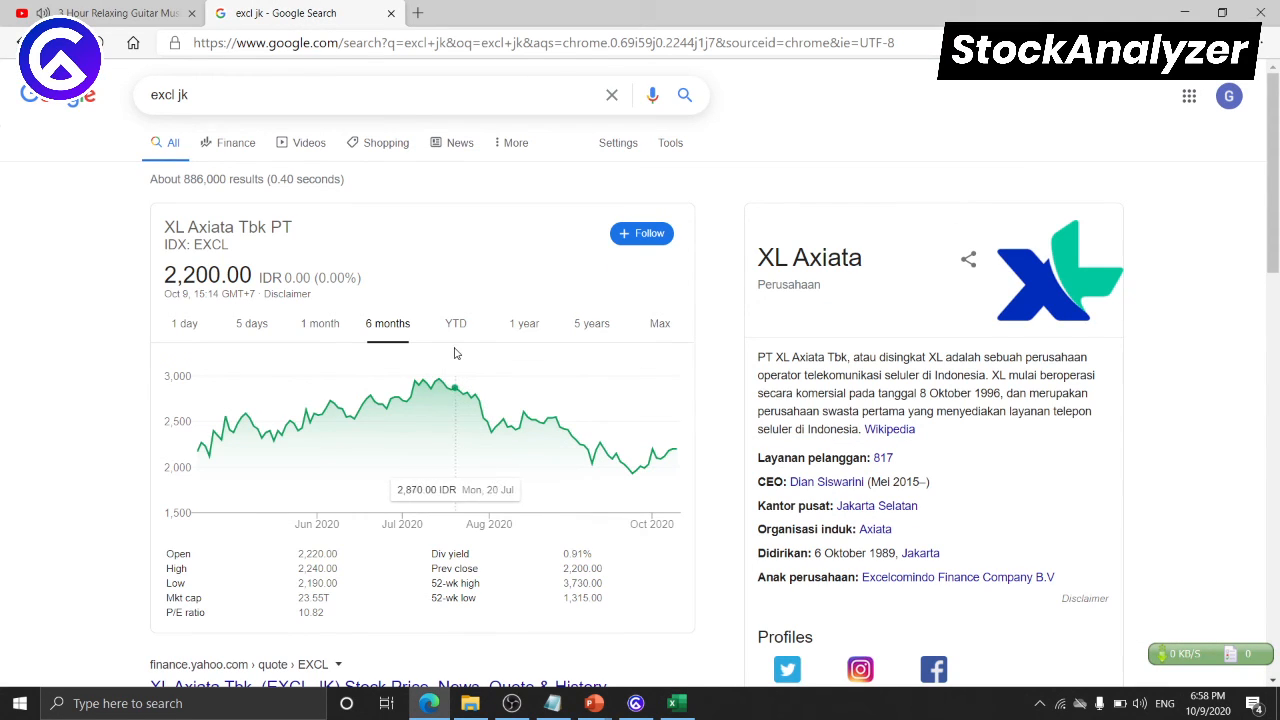
{"action": "key", "text": "alt+Tab"}
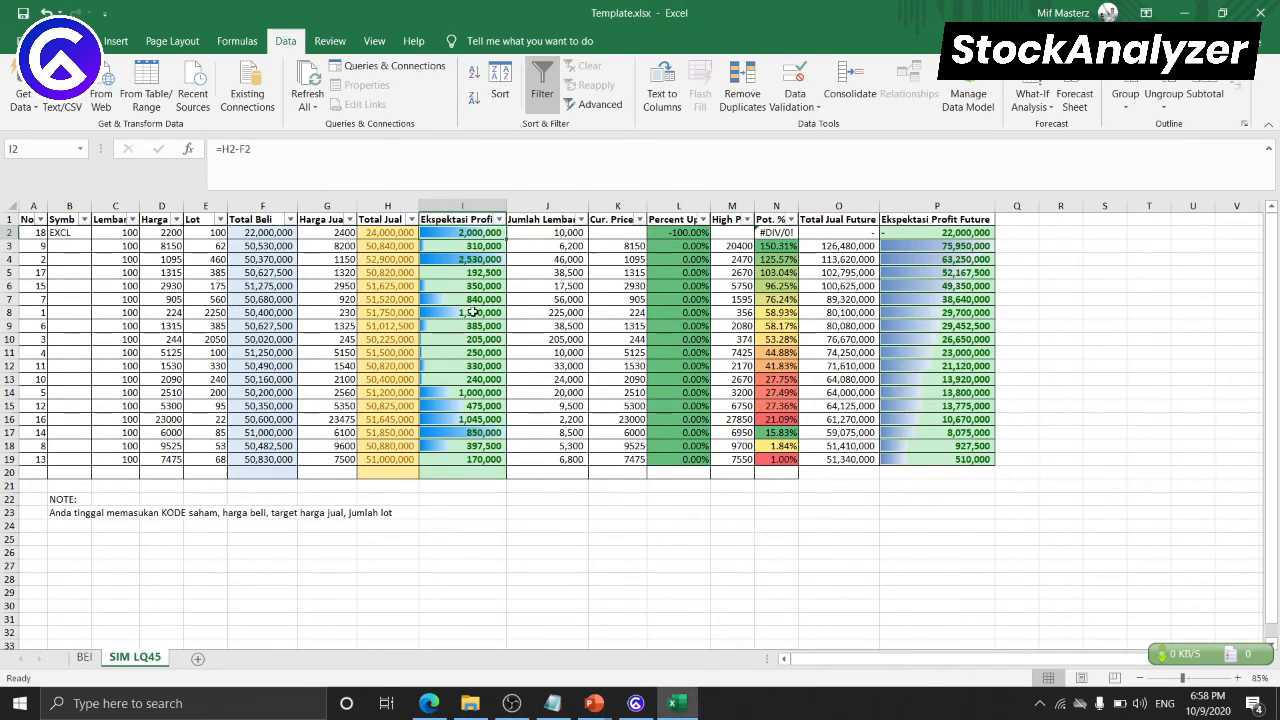
{"action": "key", "text": "Right"}
{"action": "key", "text": "Right"}
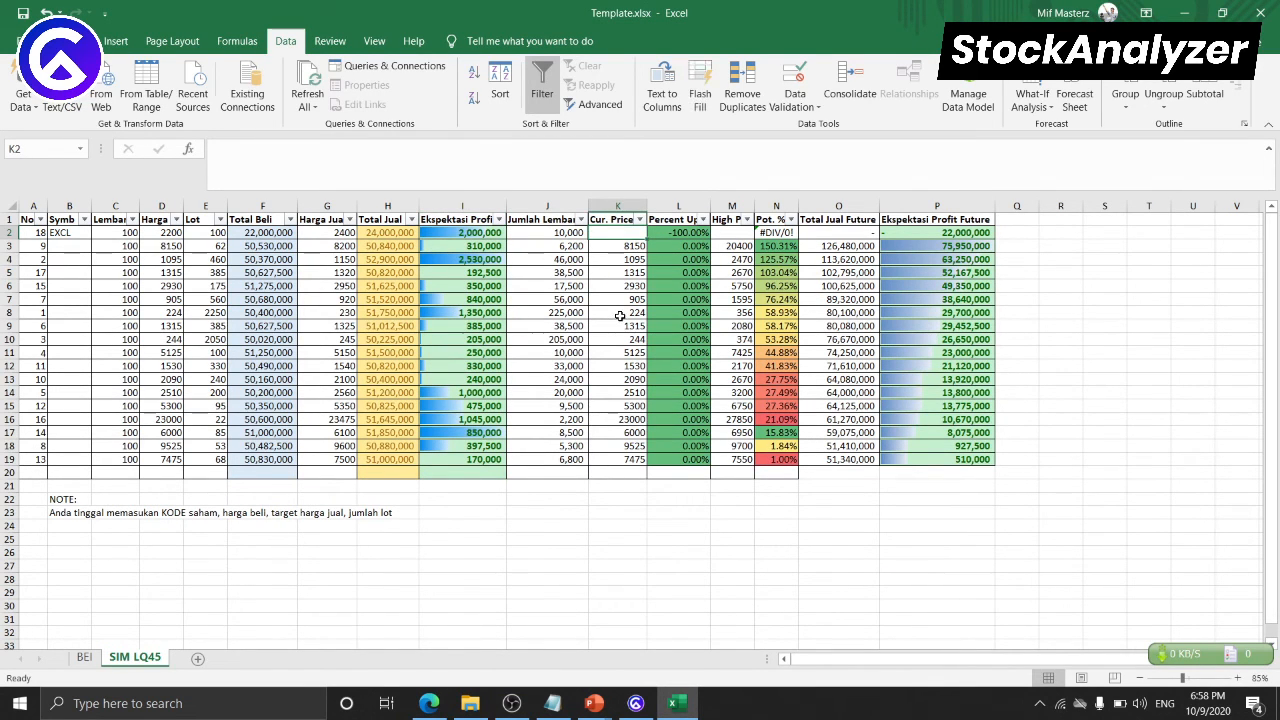
{"action": "type", "text": "2900"}
{"action": "key", "text": "Return"}
{"action": "key", "text": "Up"}
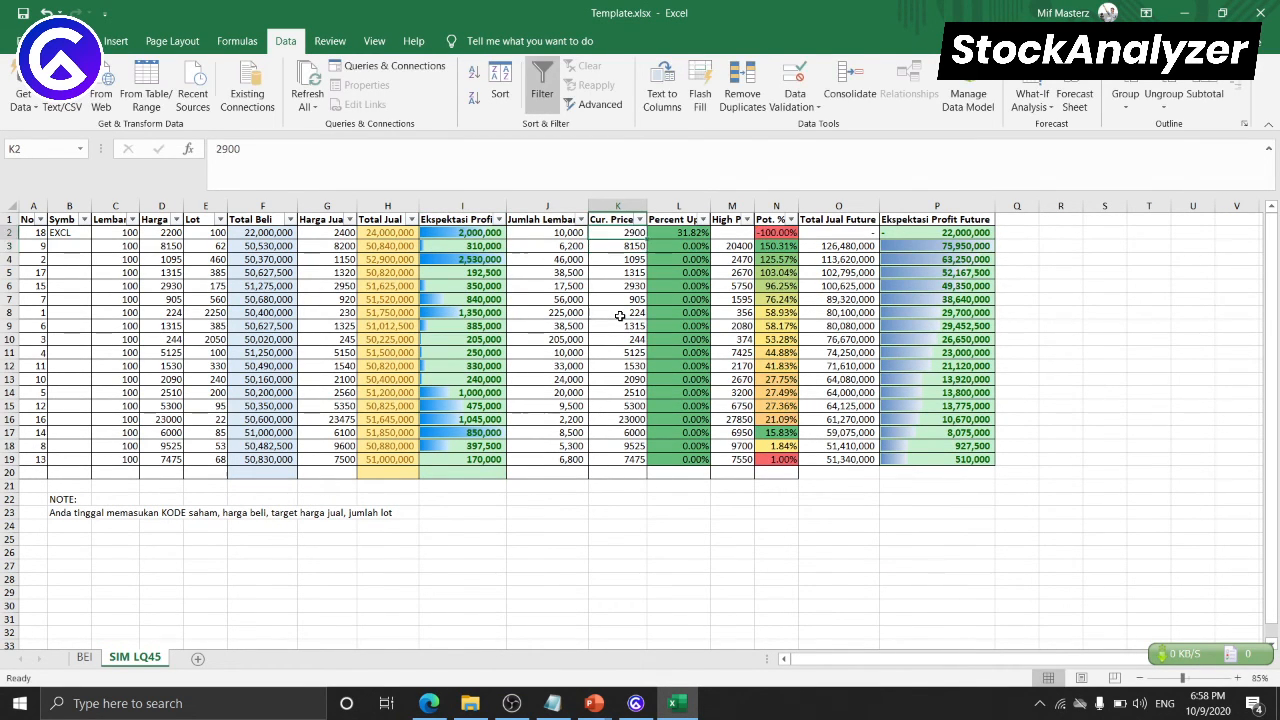
- Copy the EXCL row's current price of 2900 into its high price cell
{"action": "key", "text": "ctrl+c"}
{"action": "key", "text": "Right"}
{"action": "key", "text": "Right"}
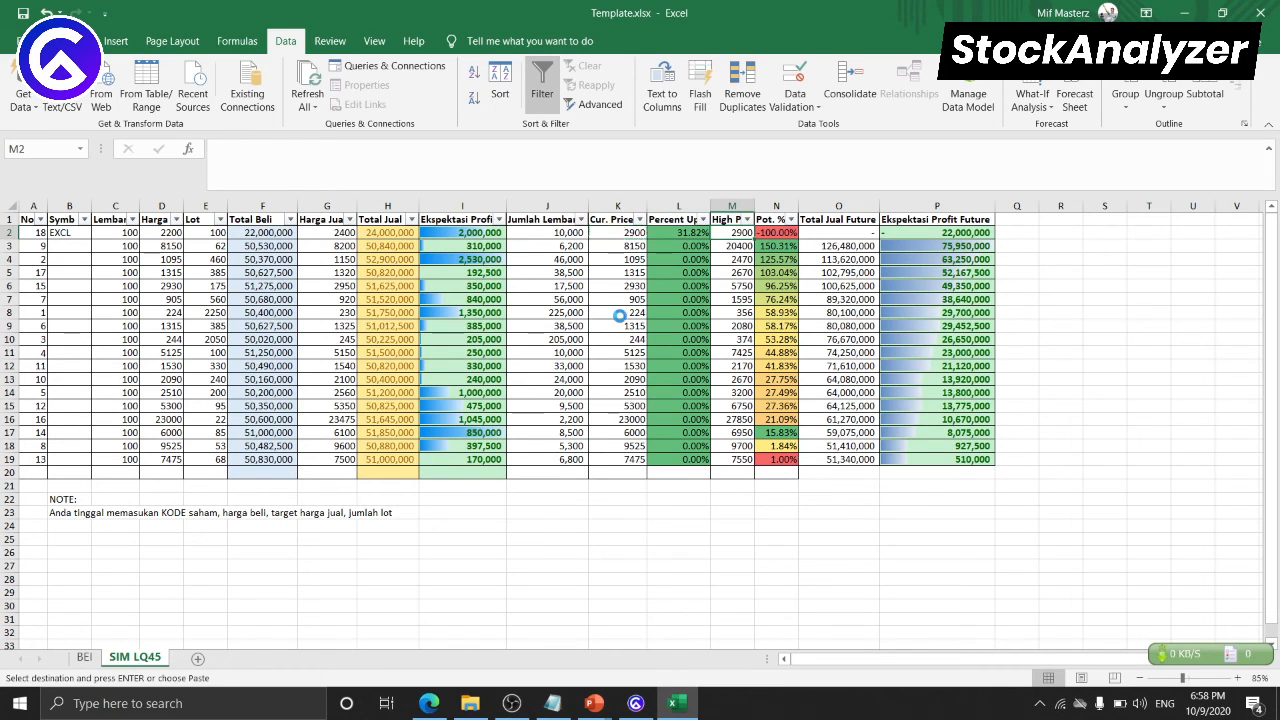
{"action": "key", "text": "ctrl+v"}
{"action": "key", "text": "Right"}
{"action": "key", "text": "Right"}
- Copy the EXCL row's purchase price of 2200 over its current price in cell K2
{"action": "key", "text": "Left"}
{"action": "key", "text": "Left"}
{"action": "key", "text": "Left"}
{"action": "key", "text": "Left"}
{"action": "key", "text": "Left"}
{"action": "key", "text": "Left"}
{"action": "key", "text": "Left"}
{"action": "key", "text": "Left"}
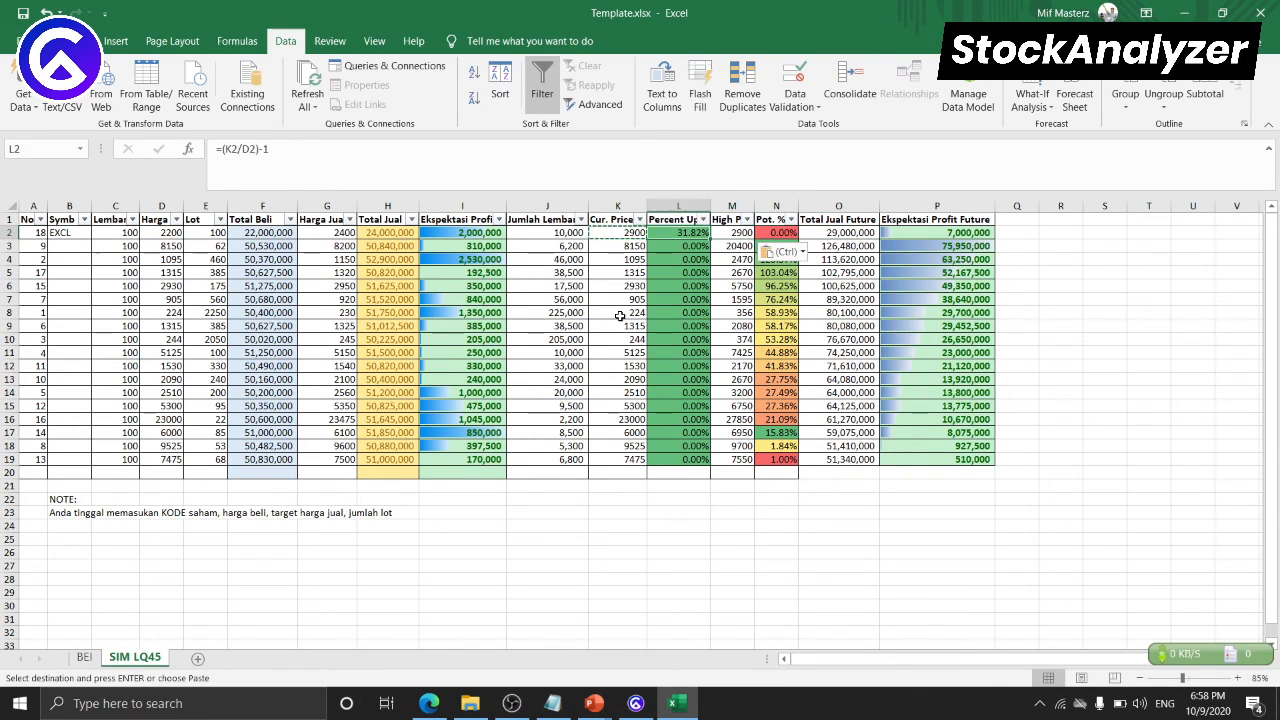
{"action": "key", "text": "Left"}
{"action": "key", "text": "Left"}
{"action": "key", "text": "Left"}
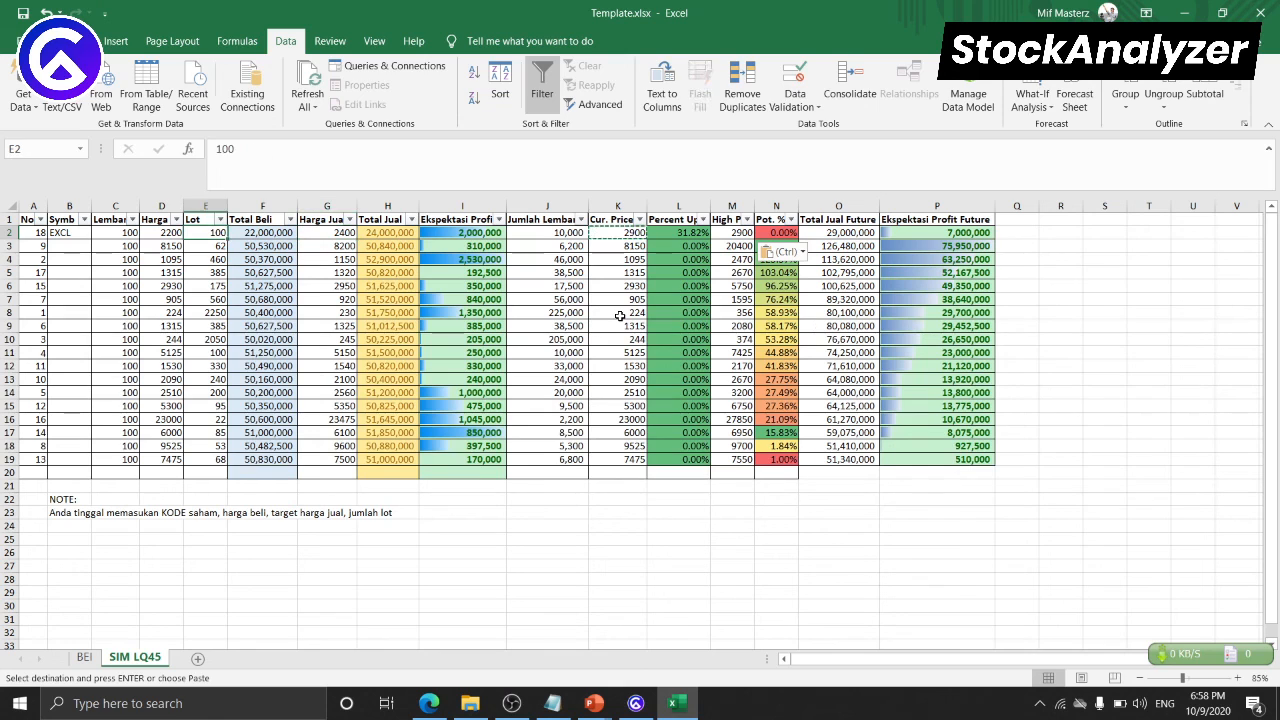
{"action": "key", "text": "ctrl+c"}
{"action": "key", "text": "Right"}
{"action": "key", "text": "Right"}
{"action": "key", "text": "Right"}
{"action": "key", "text": "Right"}
{"action": "key", "text": "Right"}
{"action": "key", "text": "Right"}
{"action": "key", "text": "Right"}
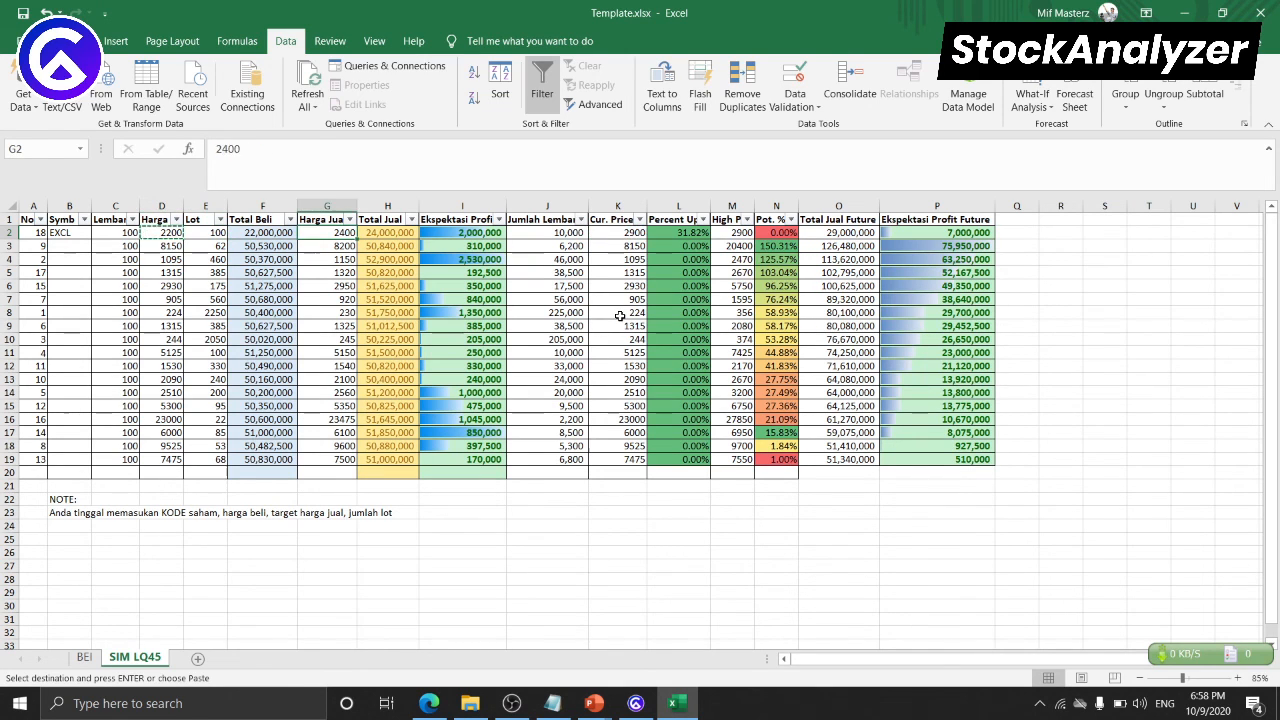
{"action": "key", "text": "ctrl+v"}
{"action": "key", "text": "Down"}
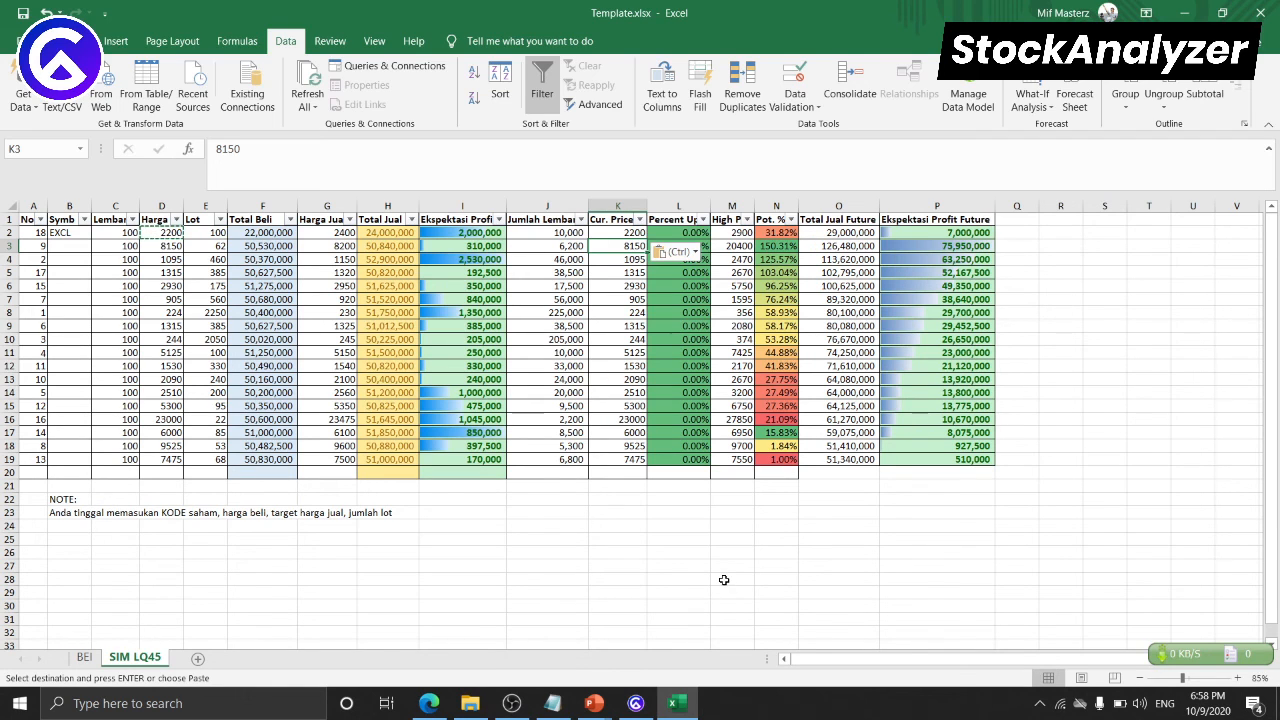
- Switch to the PowerPoint slide show and advance to the "Cara Analisa - advance" slide
{"action": "left_click", "coordinate": [636, 703]}
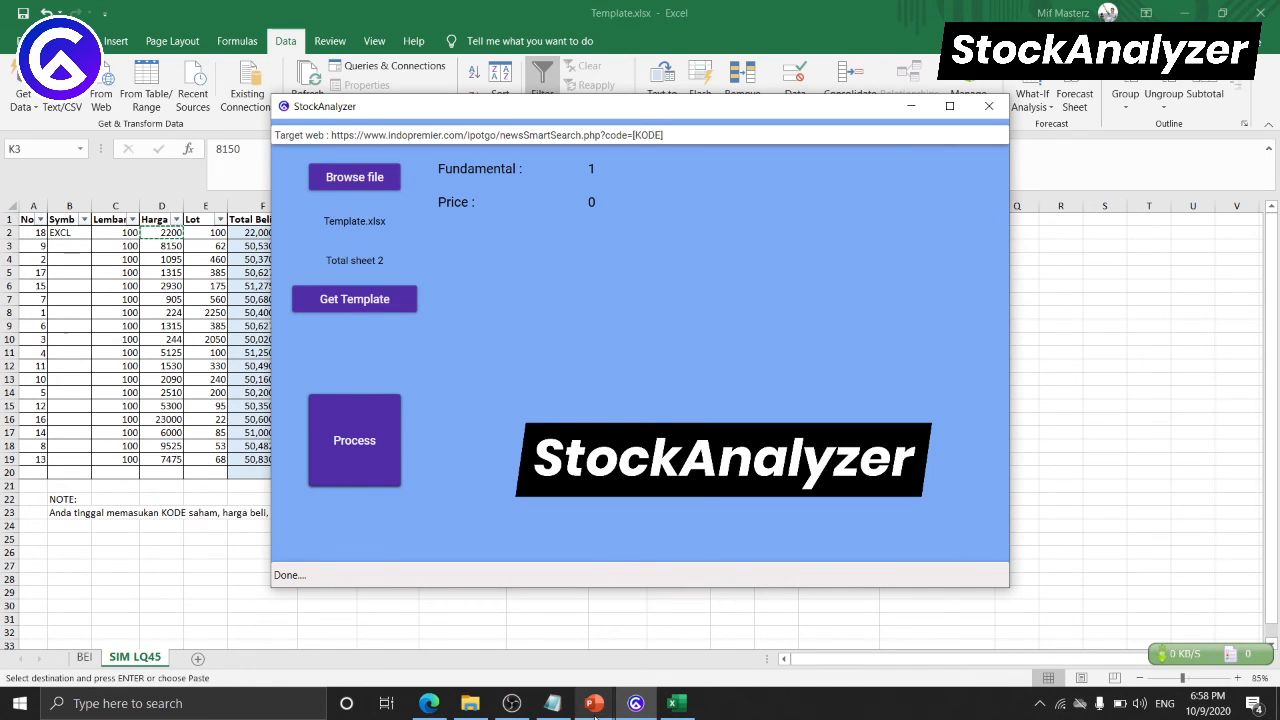
{"action": "mouse_move", "coordinate": [594, 704]}
{"action": "left_click", "coordinate": [694, 629]}
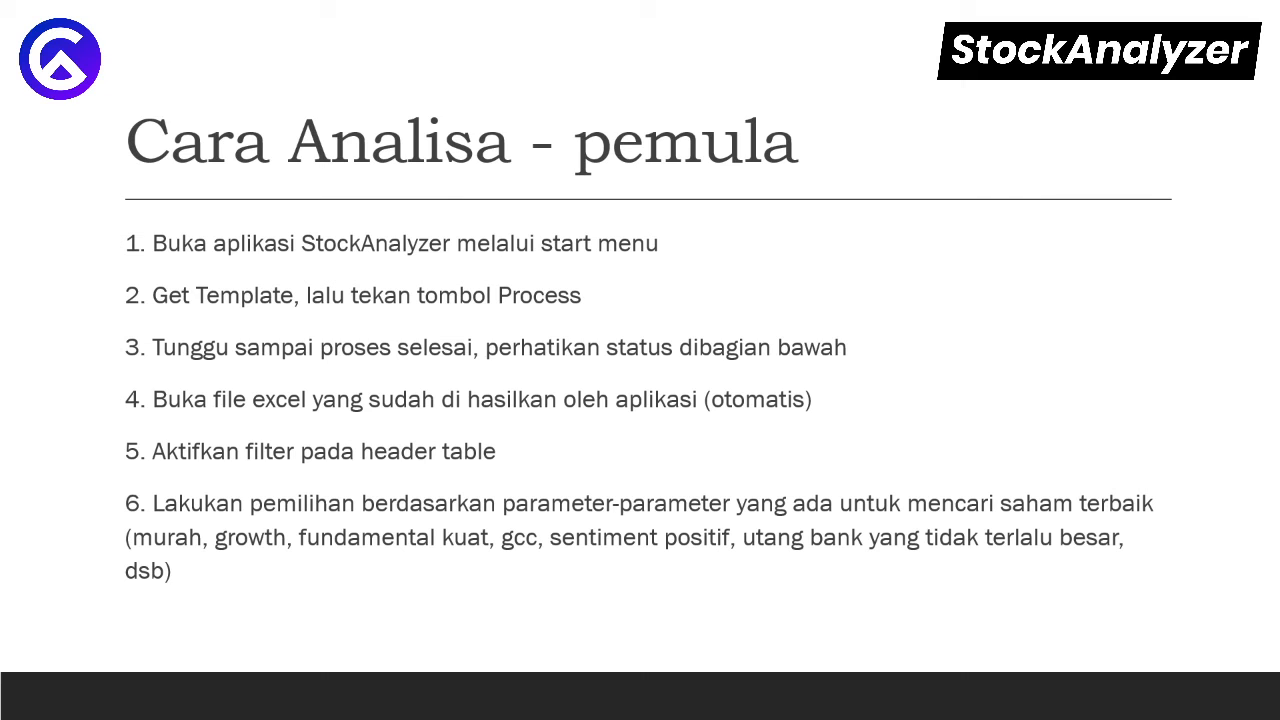
{"action": "key", "text": "Right"}
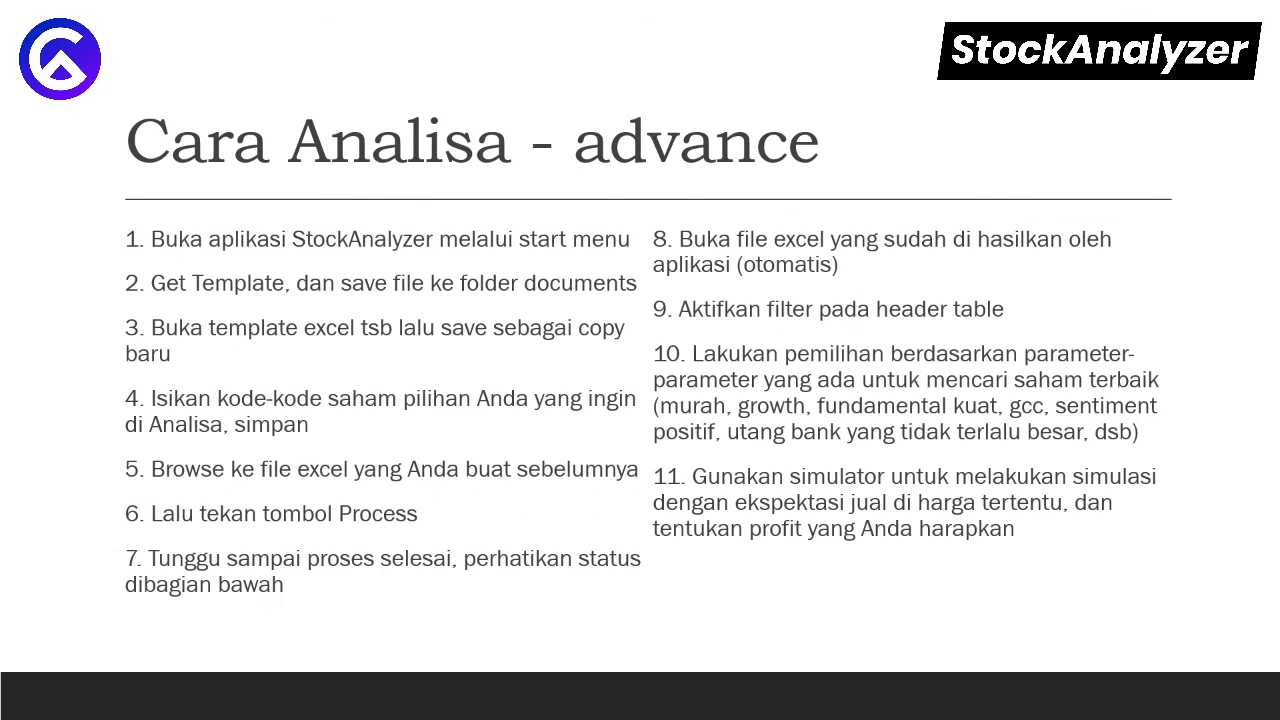